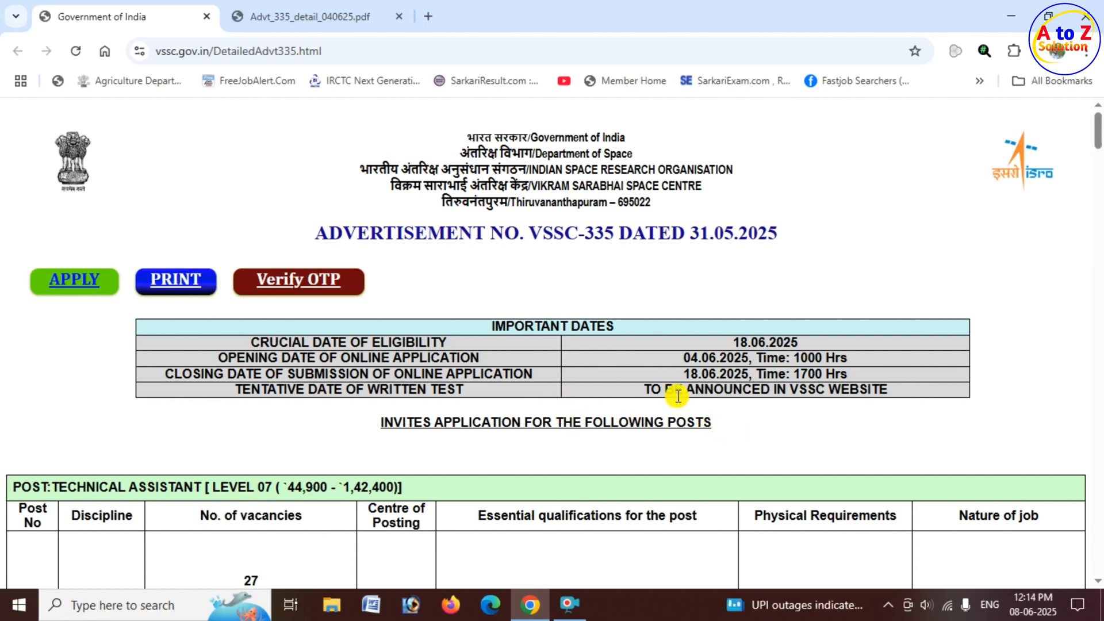
Review the important dates and the Technical Assistant post's pay level, qualifications, physical requirements and nature of job in advertisement VSSC-335.
{"action": "left_click_drag", "start_coordinate": [695, 373], "coordinate": [755, 375]}
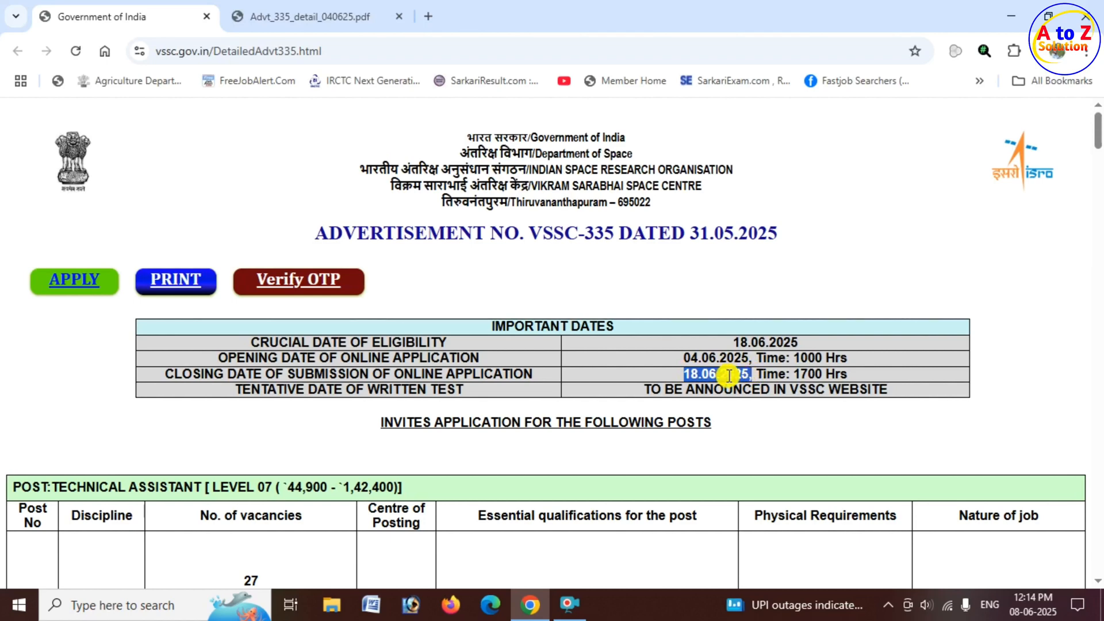
{"action": "scroll", "coordinate": [601, 377], "scroll_direction": "down", "scroll_amount": 3}
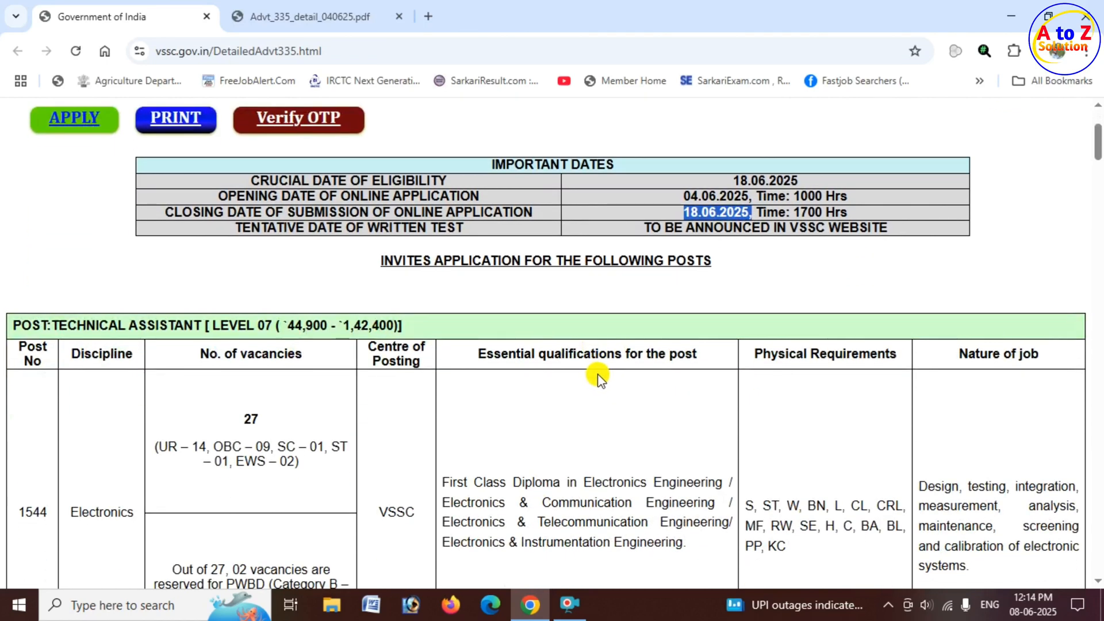
{"action": "left_click", "coordinate": [21, 325]}
{"action": "scroll", "coordinate": [19, 323], "scroll_direction": "down", "scroll_amount": 1}
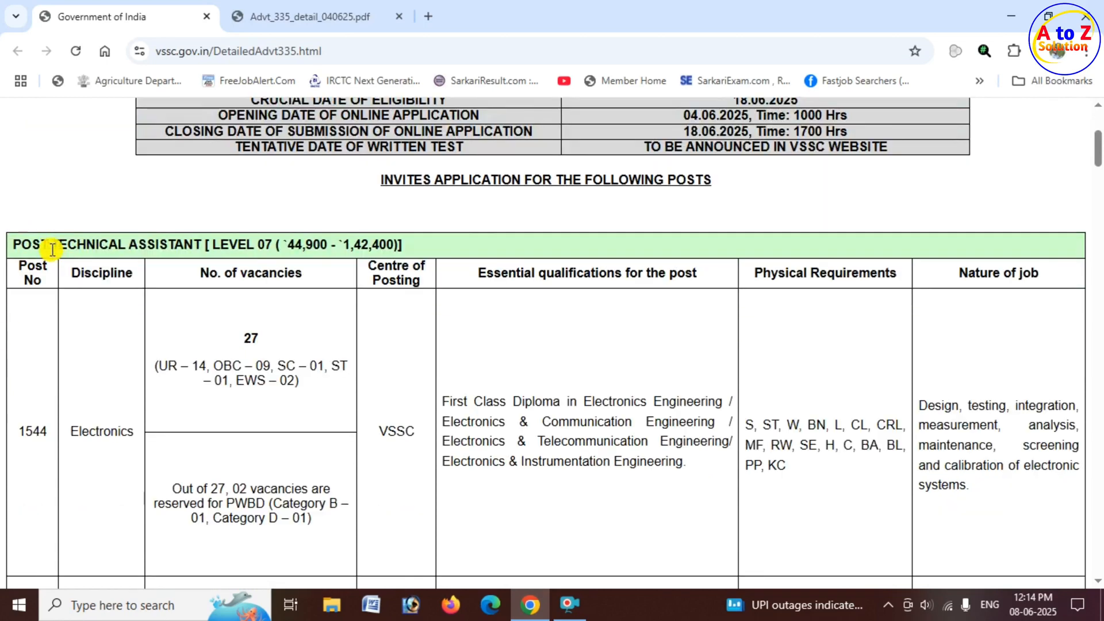
{"action": "left_click_drag", "start_coordinate": [52, 249], "coordinate": [184, 247]}
{"action": "left_click_drag", "start_coordinate": [291, 243], "coordinate": [340, 259]}
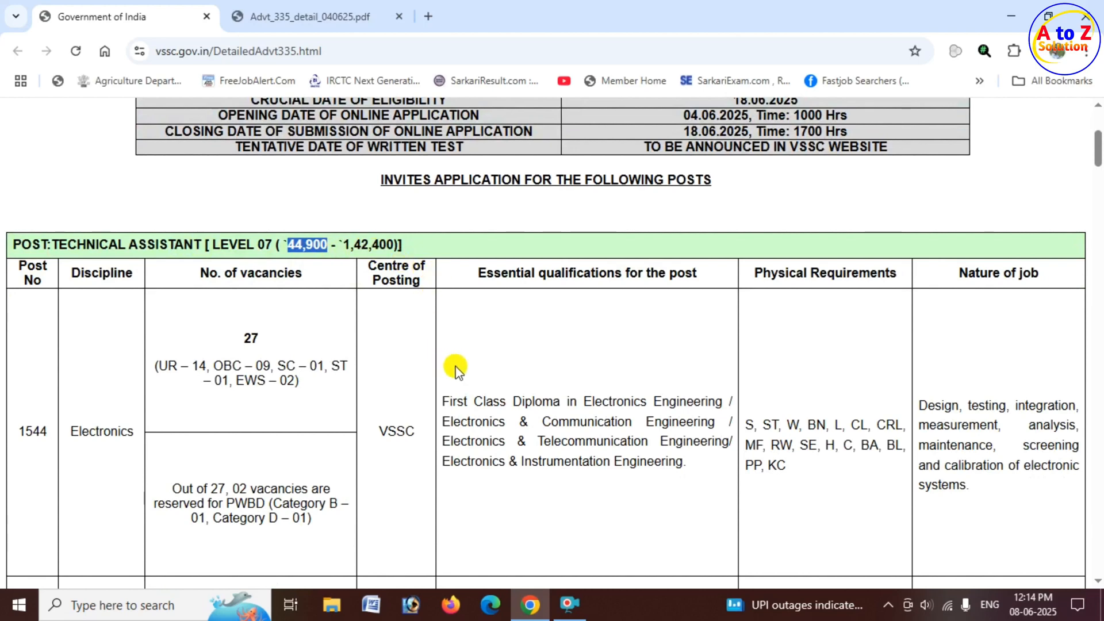
{"action": "scroll", "coordinate": [461, 364], "scroll_direction": "down", "scroll_amount": 1}
{"action": "left_click", "coordinate": [504, 194]}
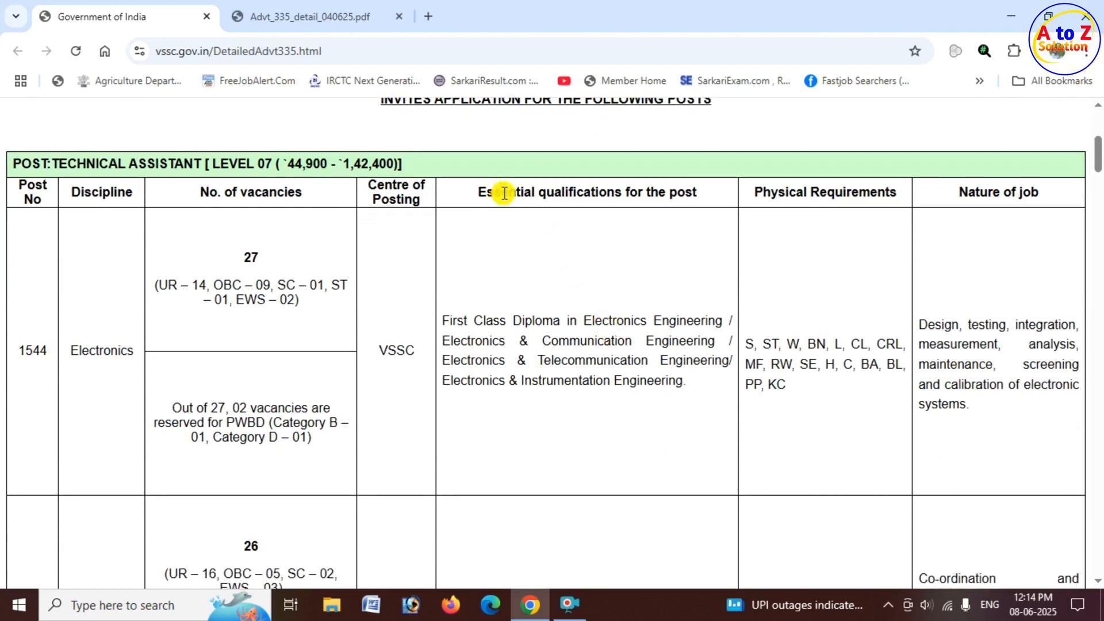
{"action": "left_click_drag", "start_coordinate": [504, 193], "coordinate": [882, 193]}
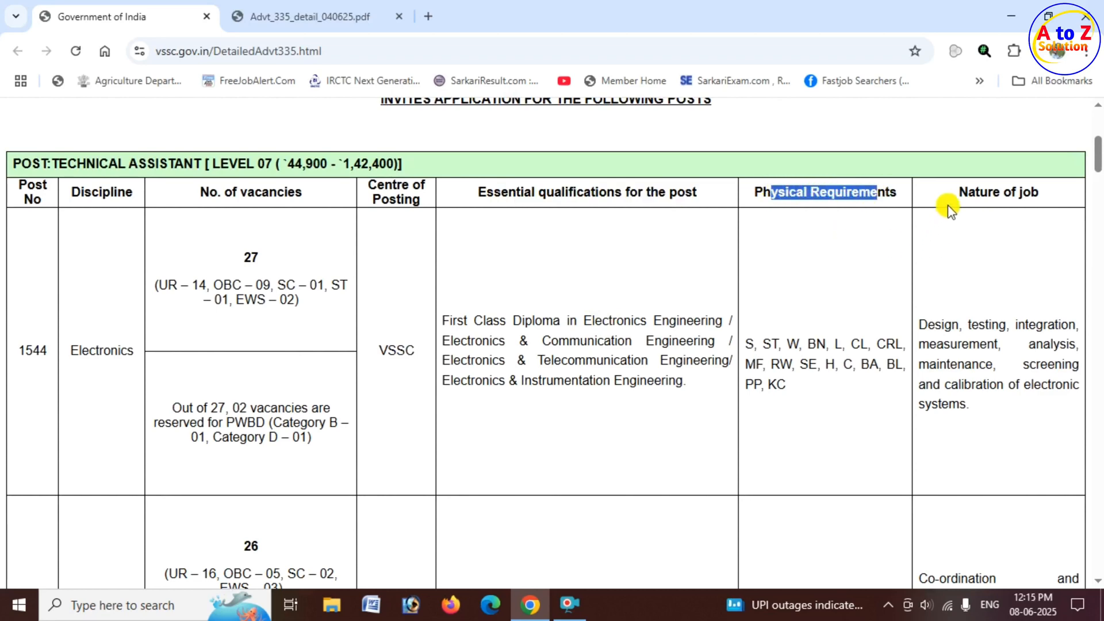
{"action": "left_click_drag", "start_coordinate": [958, 192], "coordinate": [1041, 193]}
{"action": "scroll", "coordinate": [1005, 345], "scroll_direction": "down", "scroll_amount": 1}
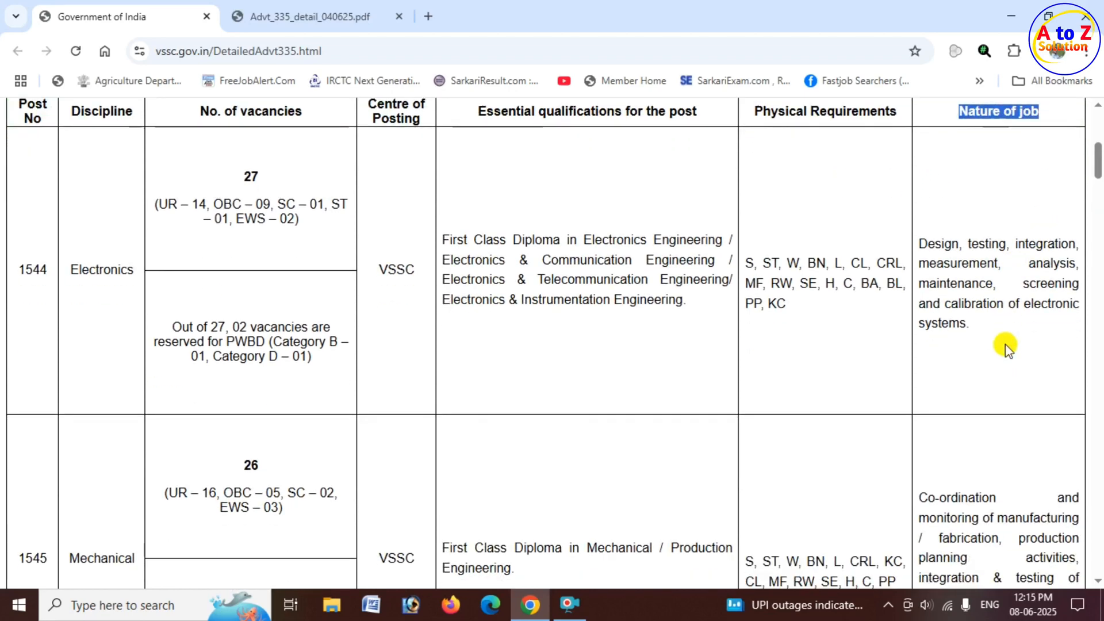
{"action": "scroll", "coordinate": [505, 332], "scroll_direction": "up", "scroll_amount": 5}
{"action": "scroll", "coordinate": [512, 333], "scroll_direction": "up", "scroll_amount": 2}
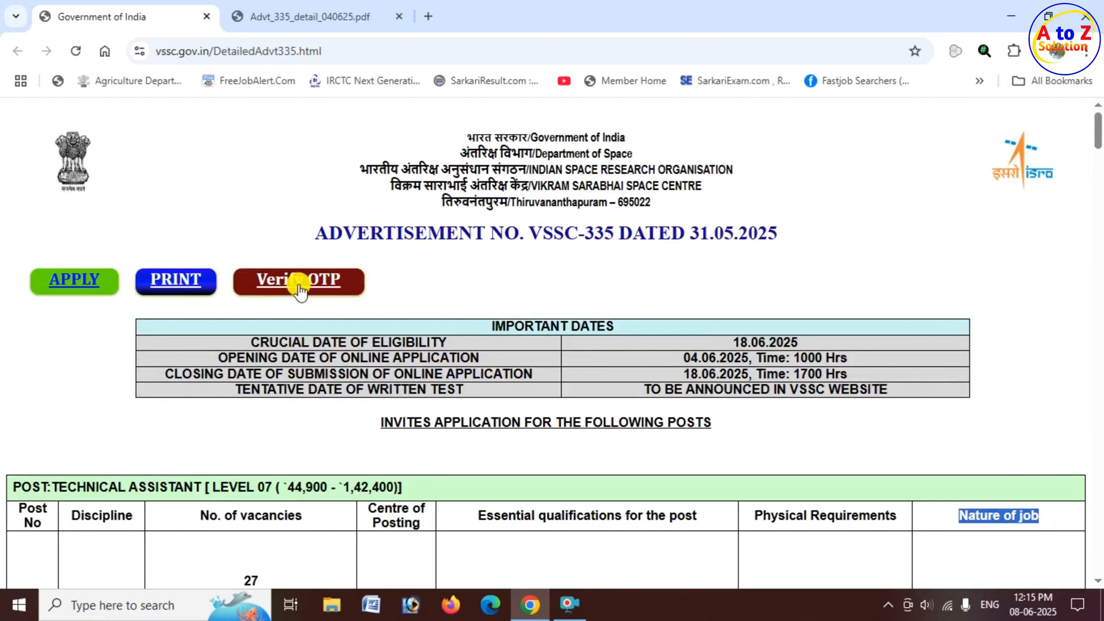
Open the online application form for advertisement VSSC-335 and accept the redirect to the other website.
{"action": "left_click", "coordinate": [79, 283]}
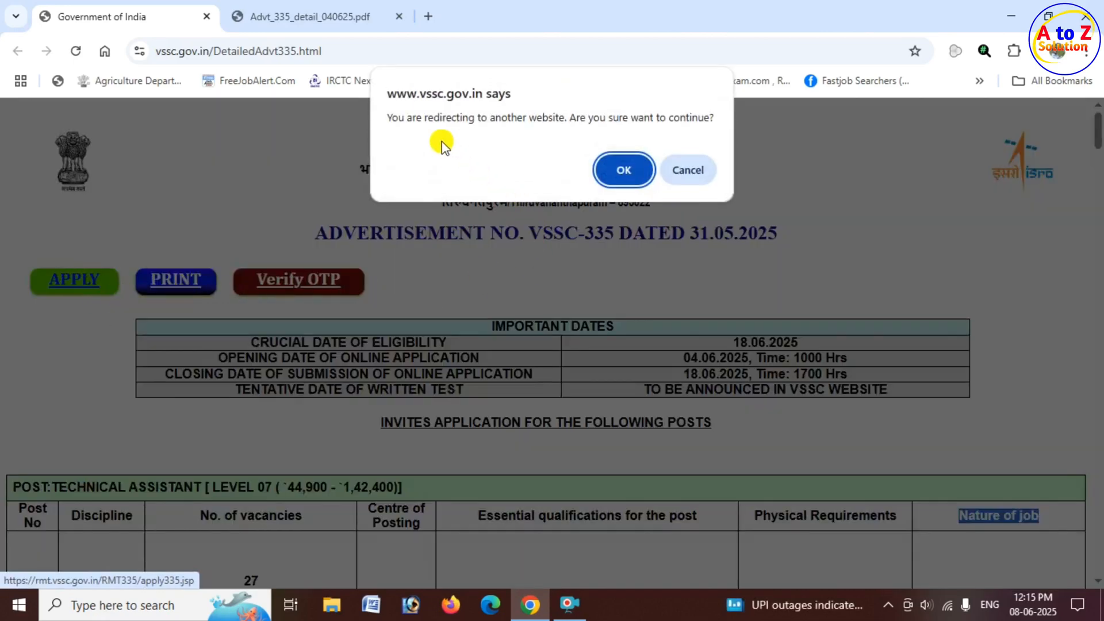
{"action": "left_click_drag", "start_coordinate": [426, 117], "coordinate": [690, 119]}
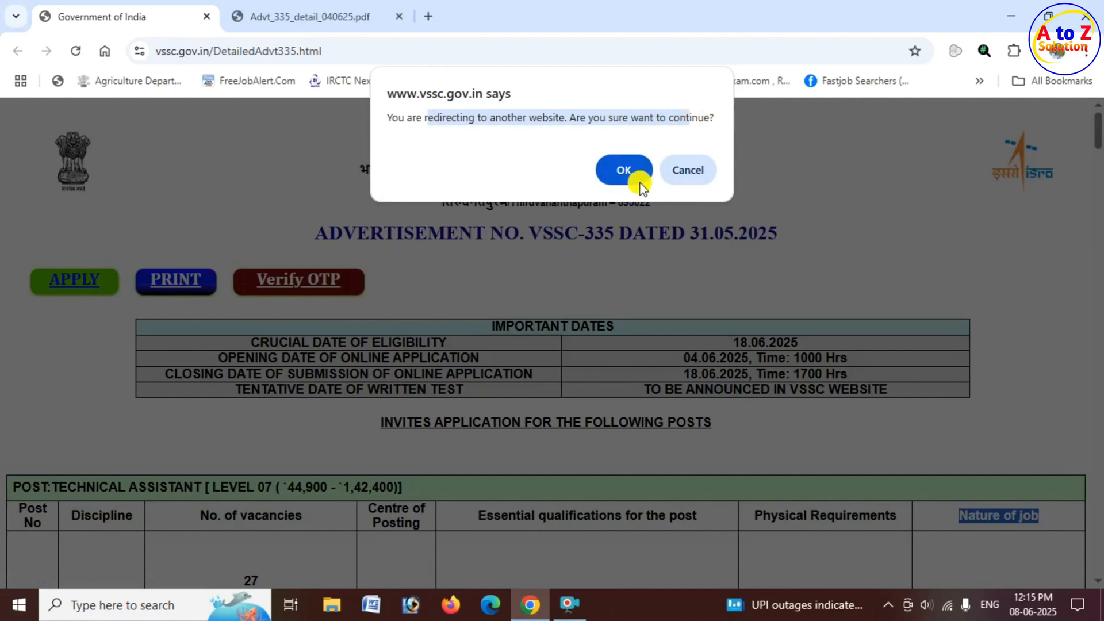
{"action": "left_click", "coordinate": [624, 171]}
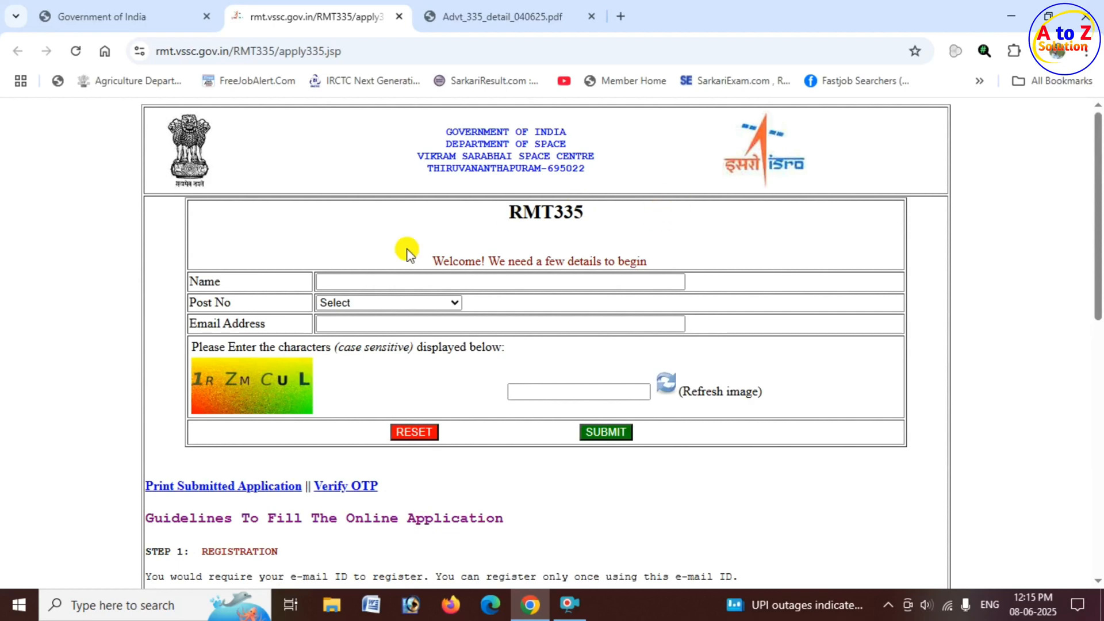
Check the post numbers in the advertisement and choose 1553-Library Assistant-A as the post number in the registration form.
{"action": "left_click_drag", "start_coordinate": [196, 283], "coordinate": [327, 281]}
{"action": "left_click", "coordinate": [344, 278]}
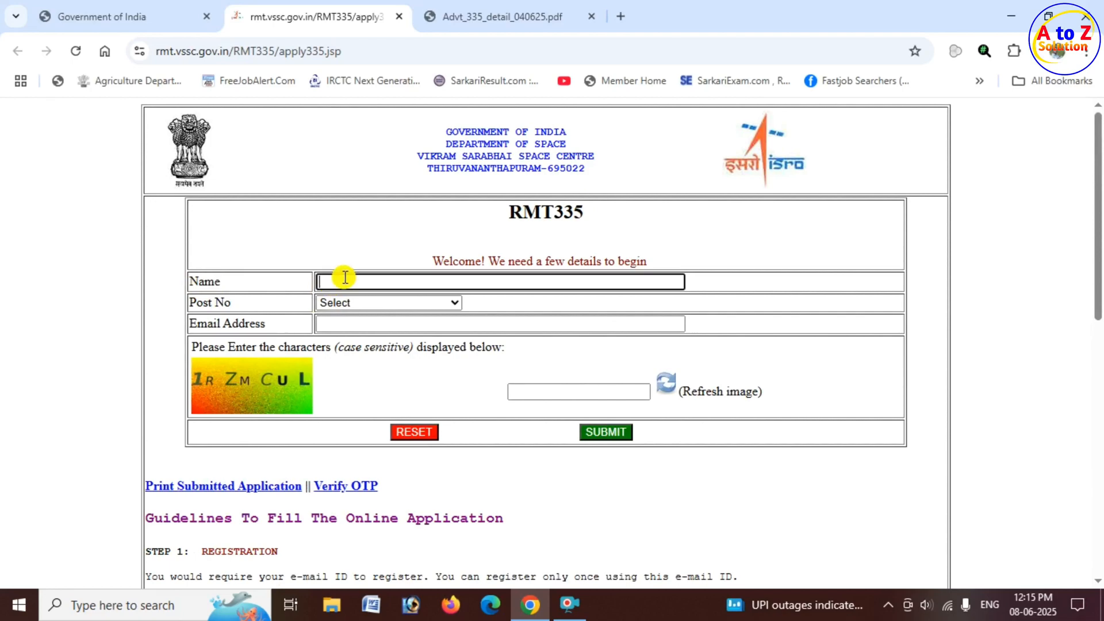
{"action": "left_click_drag", "start_coordinate": [196, 302], "coordinate": [231, 302]}
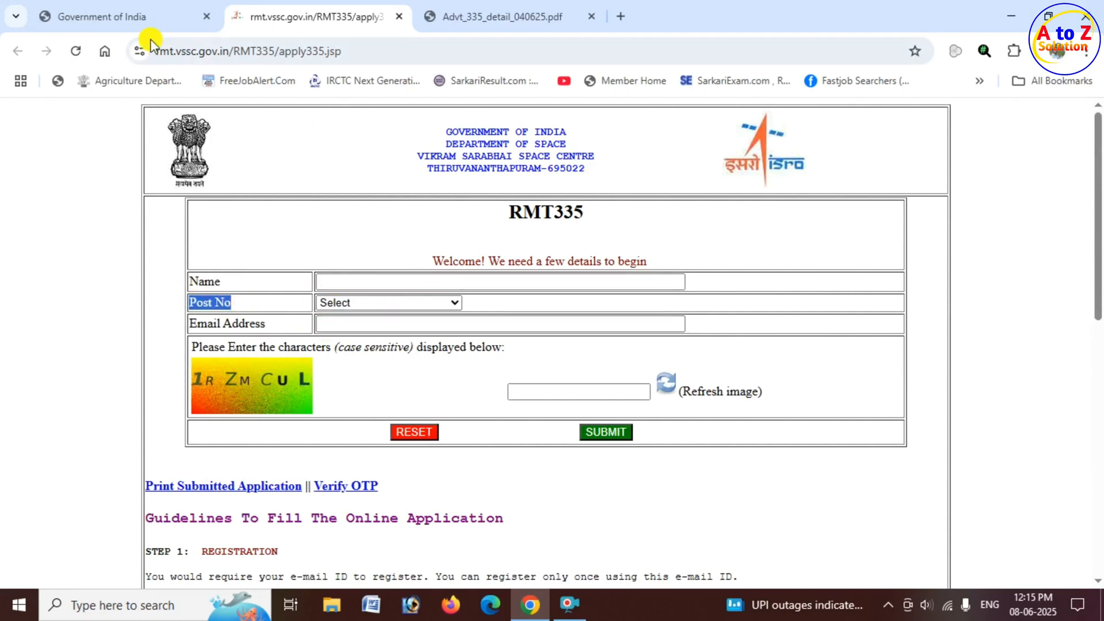
{"action": "left_click", "coordinate": [146, 18]}
{"action": "scroll", "coordinate": [523, 352], "scroll_direction": "down", "scroll_amount": 20}
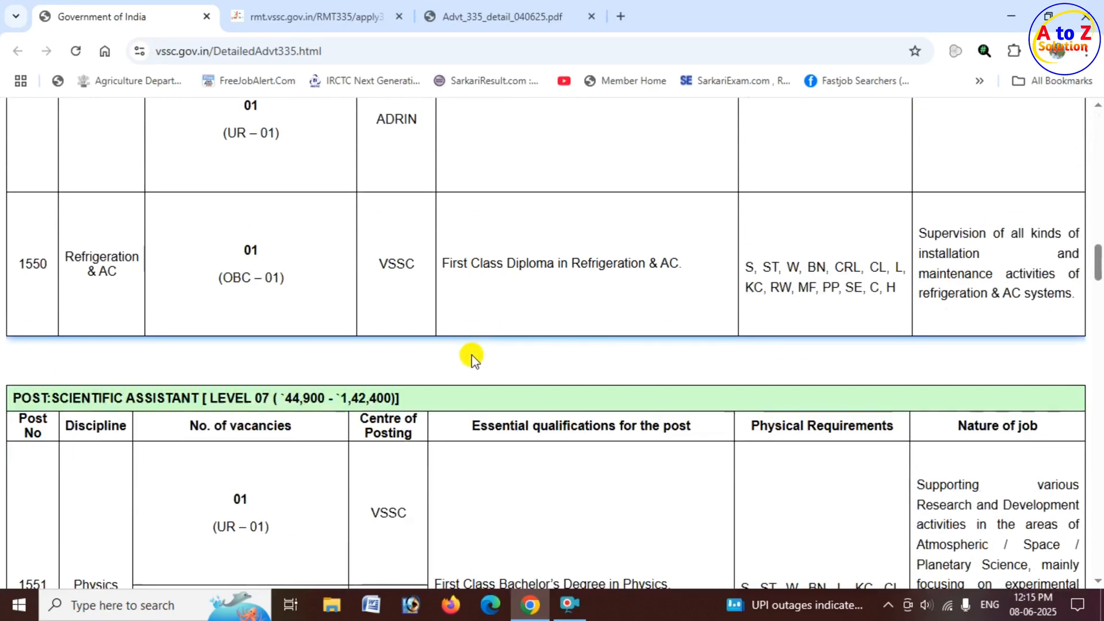
{"action": "scroll", "coordinate": [472, 354], "scroll_direction": "down", "scroll_amount": 7}
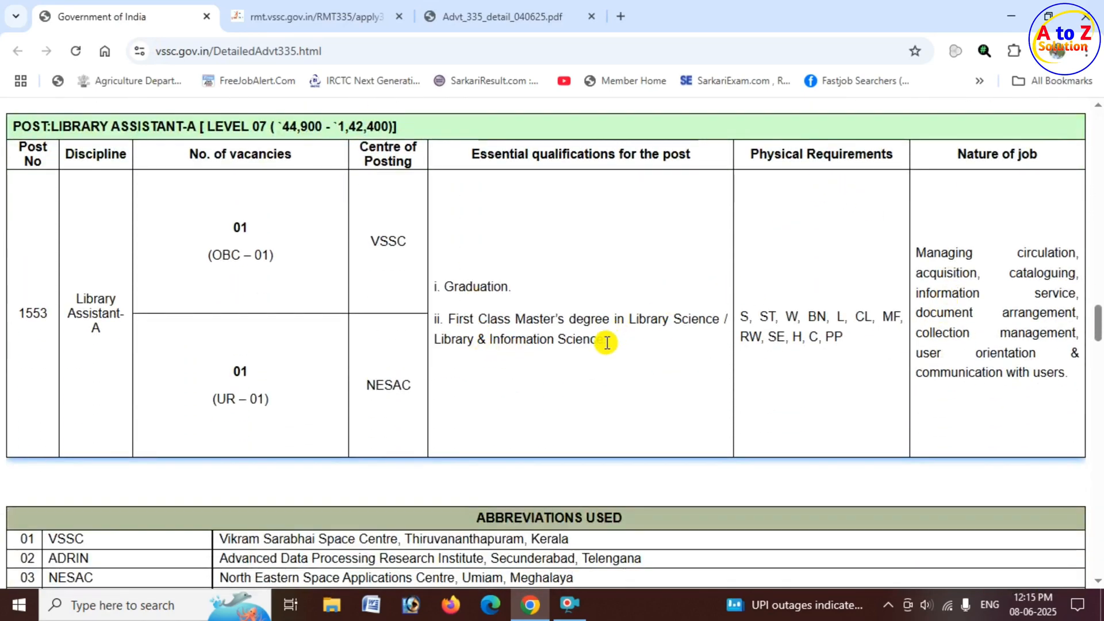
{"action": "left_click", "coordinate": [401, 28]}
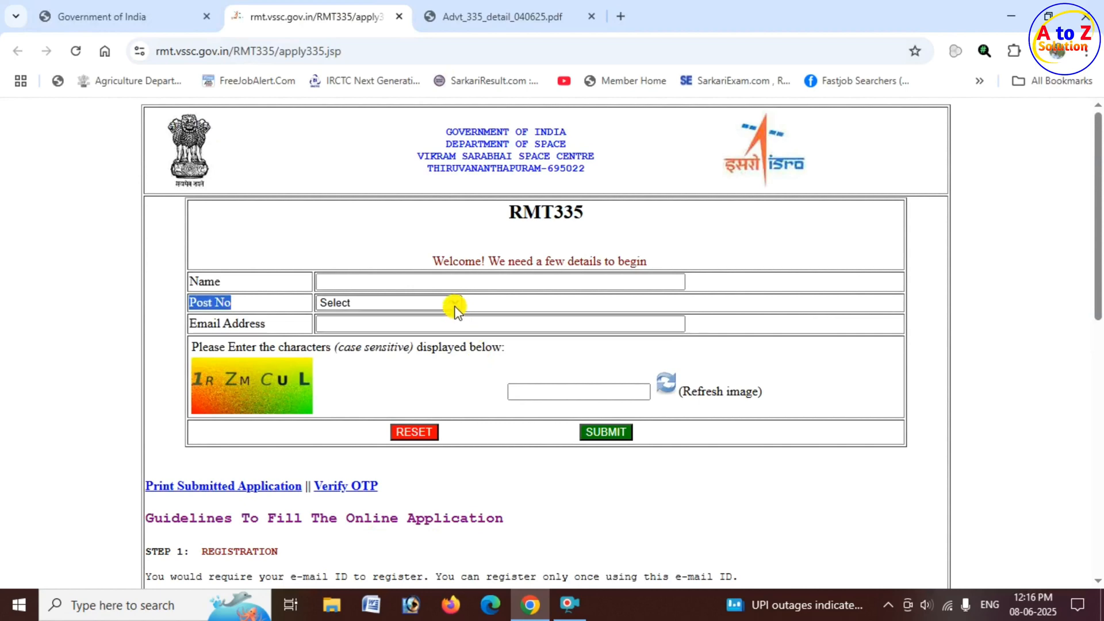
{"action": "left_click", "coordinate": [450, 303]}
{"action": "left_click", "coordinate": [412, 513]}
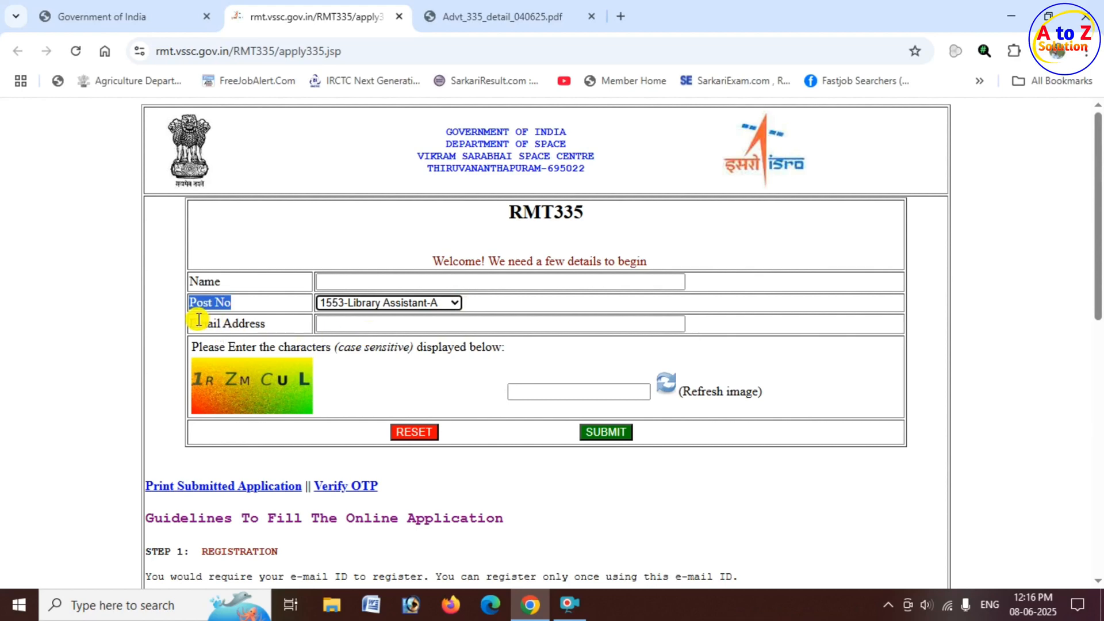
Complete the registration with the applicant's name, email address and the displayed captcha characters, and submit it.
{"action": "left_click_drag", "start_coordinate": [198, 320], "coordinate": [296, 323]}
{"action": "left_click", "coordinate": [394, 323]}
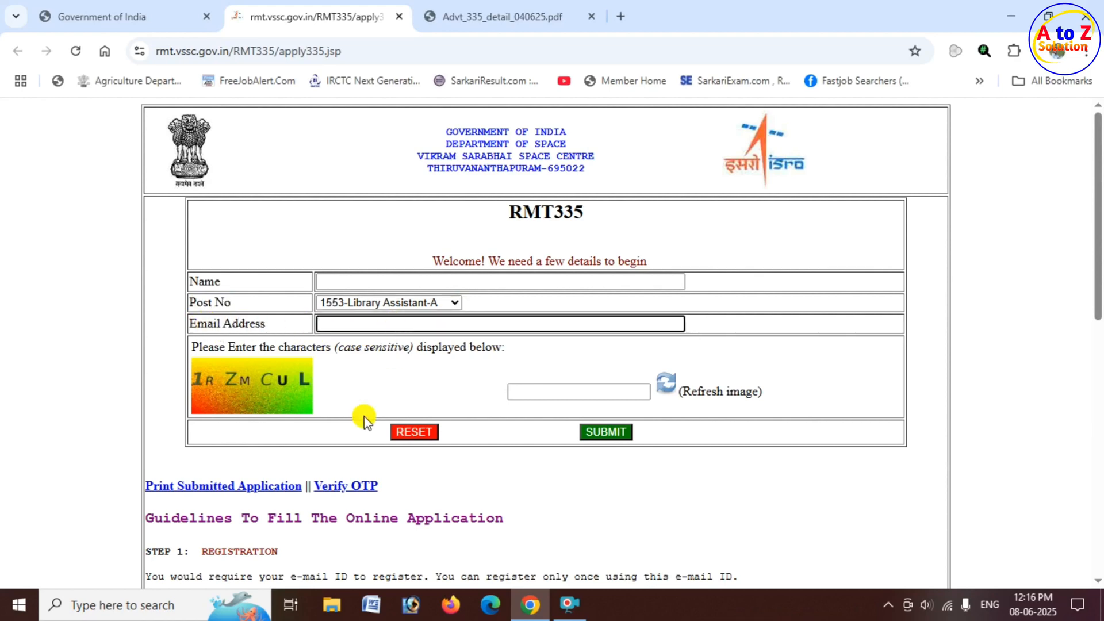
{"action": "left_click", "coordinate": [264, 387]}
{"action": "left_click", "coordinate": [564, 388]}
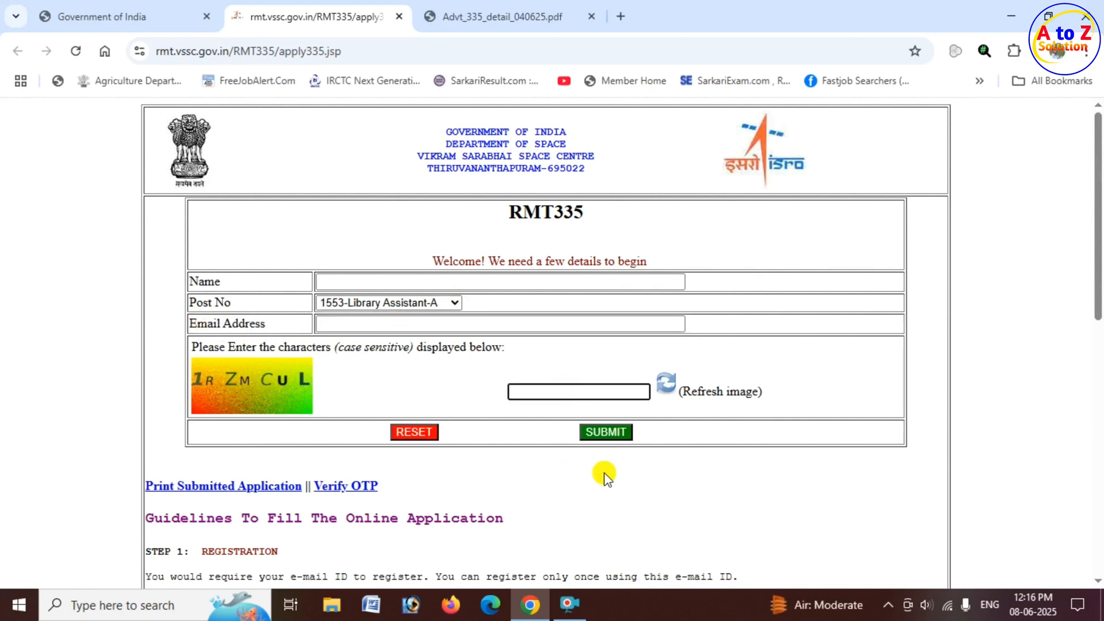
{"action": "left_click", "coordinate": [609, 430]}
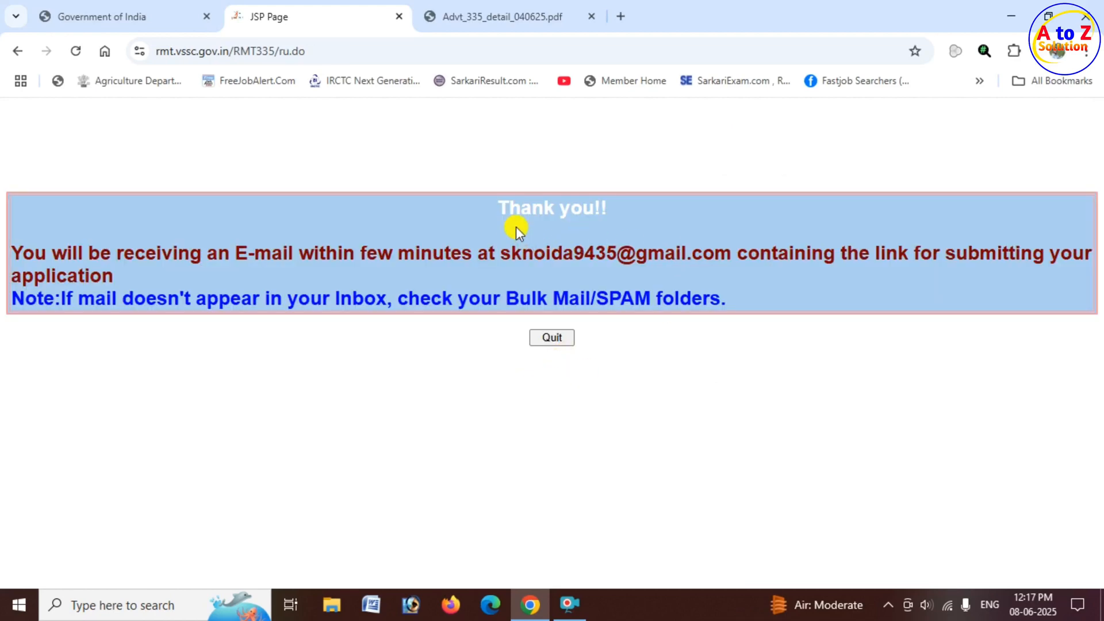
Read the registration acknowledgement about the emailed application link and the note on checking the spam folder.
{"action": "left_click_drag", "start_coordinate": [506, 210], "coordinate": [605, 207]}
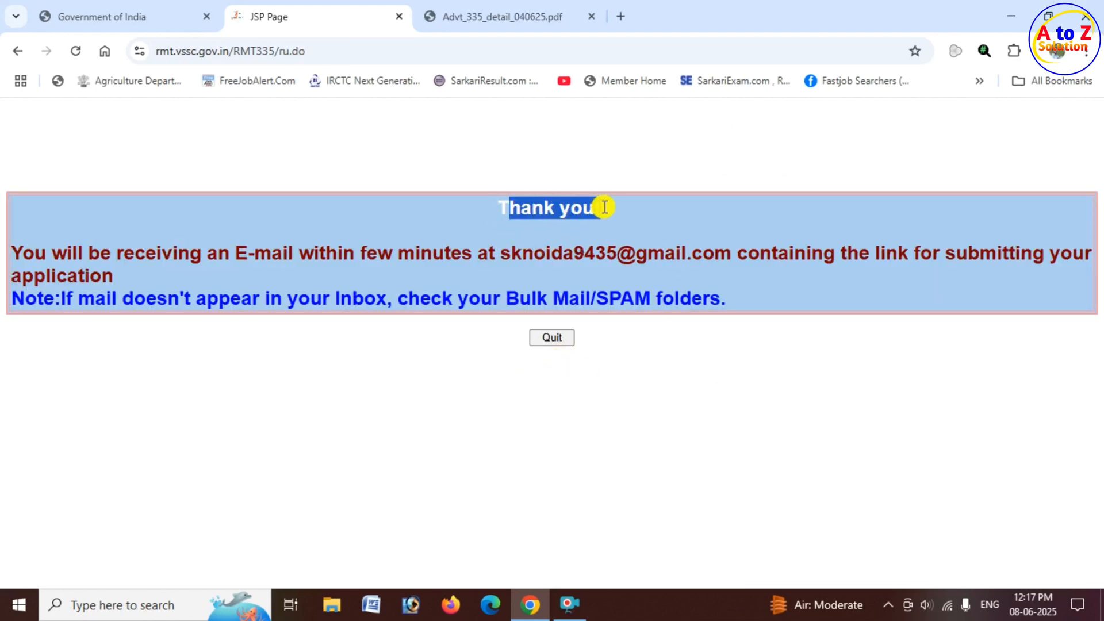
{"action": "triple_click", "coordinate": [605, 207]}
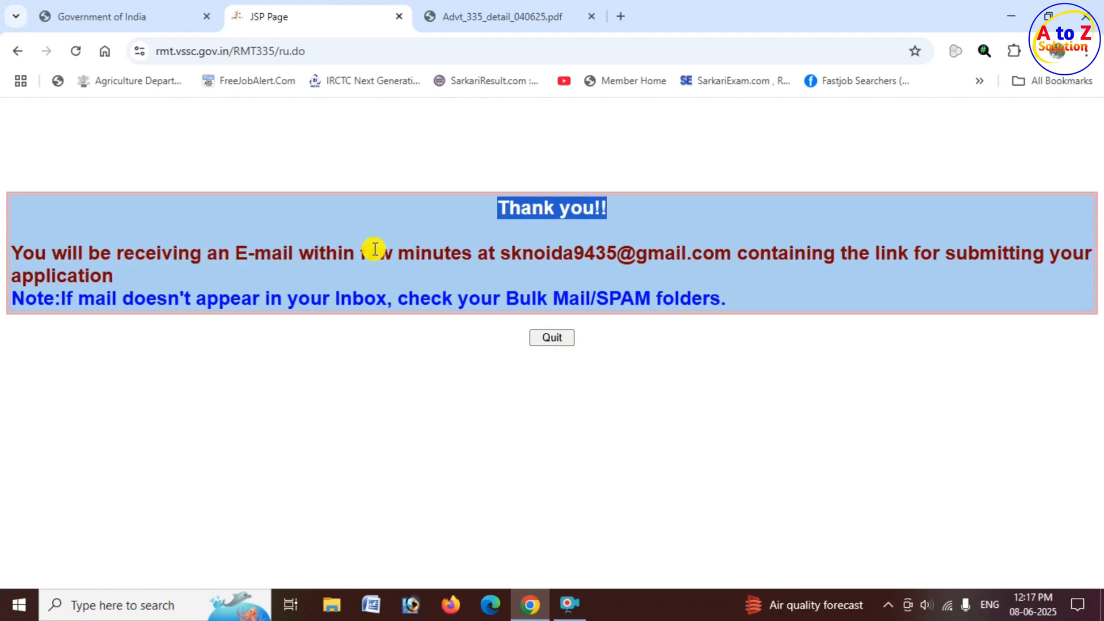
{"action": "left_click_drag", "start_coordinate": [772, 253], "coordinate": [1054, 249]}
{"action": "left_click", "coordinate": [44, 276]}
{"action": "left_click_drag", "start_coordinate": [44, 276], "coordinate": [67, 276]}
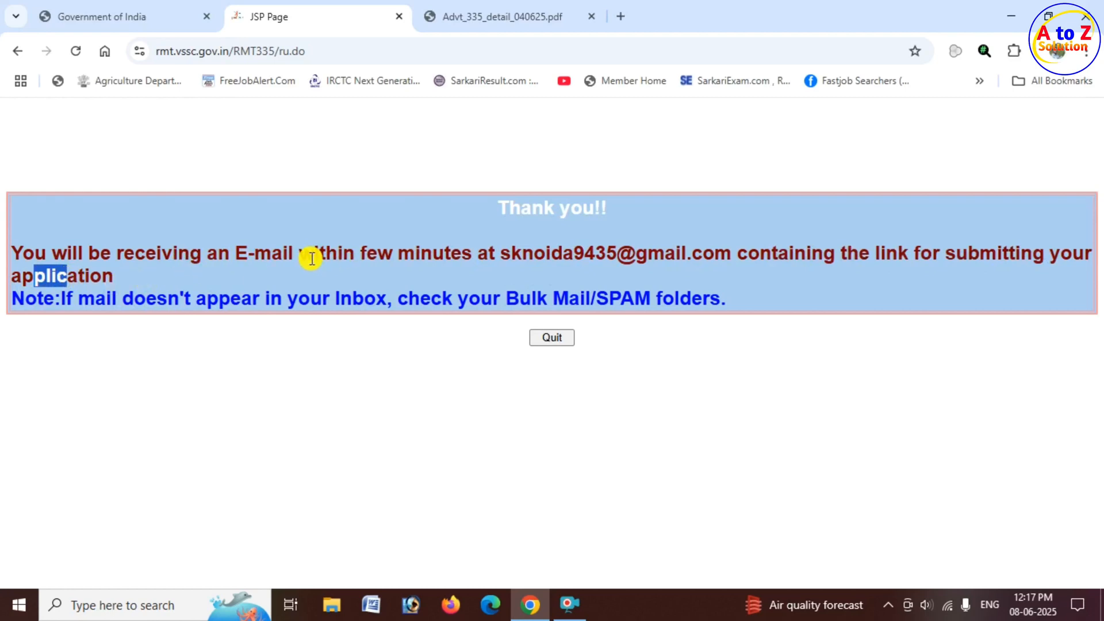
{"action": "left_click_drag", "start_coordinate": [522, 254], "coordinate": [682, 254]}
{"action": "left_click", "coordinate": [551, 257]}
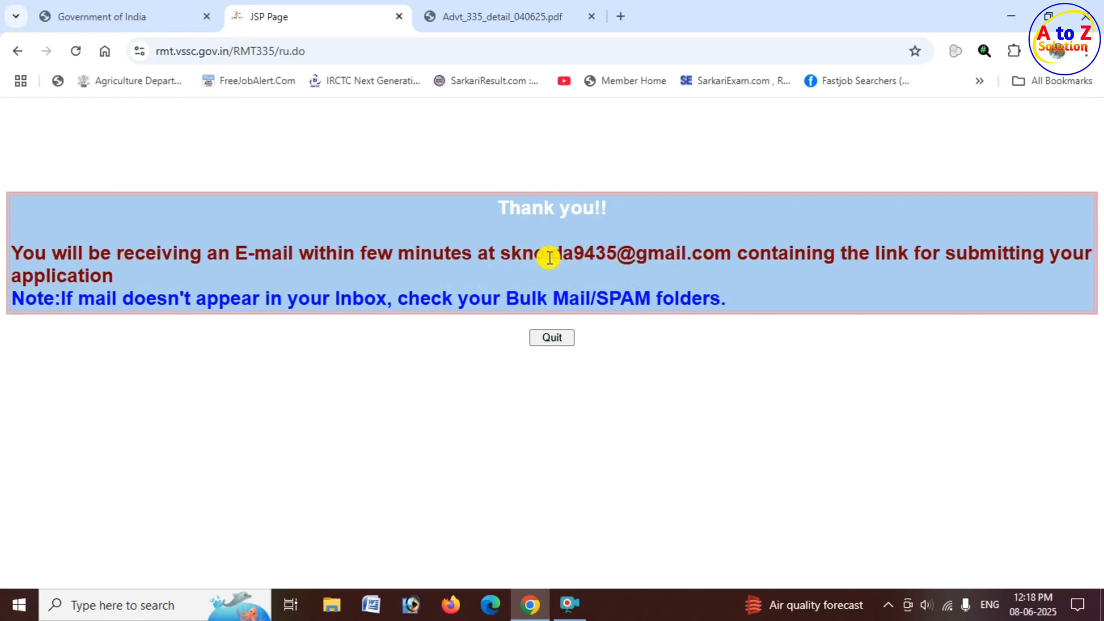
{"action": "left_click_drag", "start_coordinate": [710, 298], "coordinate": [594, 310]}
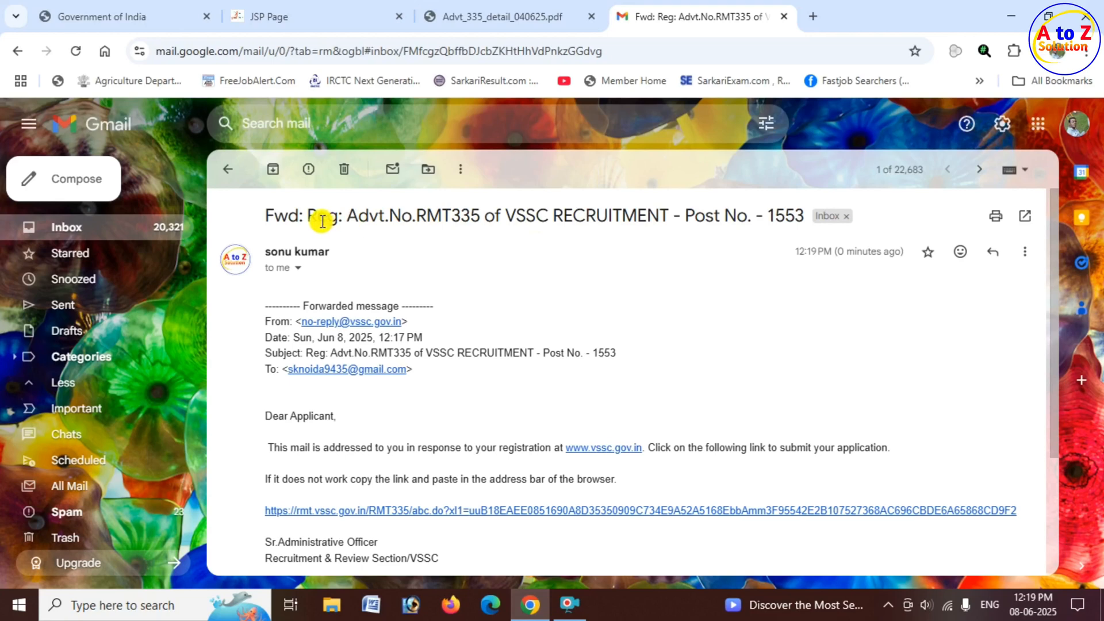
Switch to Gmail, open the application link in the VSSC recruitment email for post 1553, and confirm the applicant details.
{"action": "left_click_drag", "start_coordinate": [322, 222], "coordinate": [770, 216]}
{"action": "left_click", "coordinate": [546, 308]}
{"action": "scroll", "coordinate": [544, 310], "scroll_direction": "down", "scroll_amount": 3}
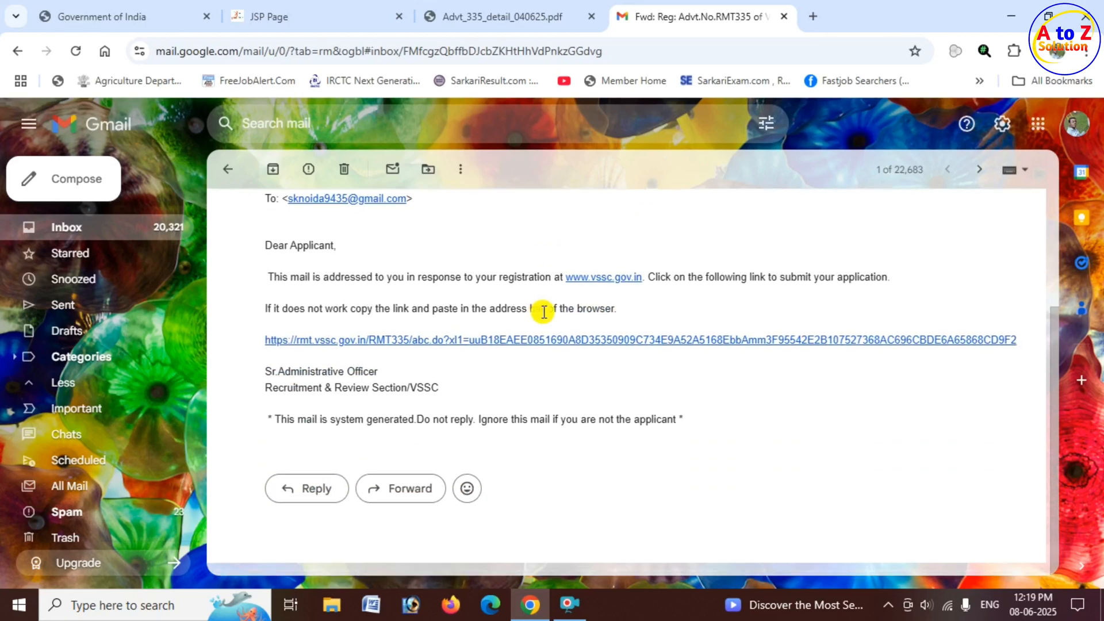
{"action": "left_click", "coordinate": [559, 344]}
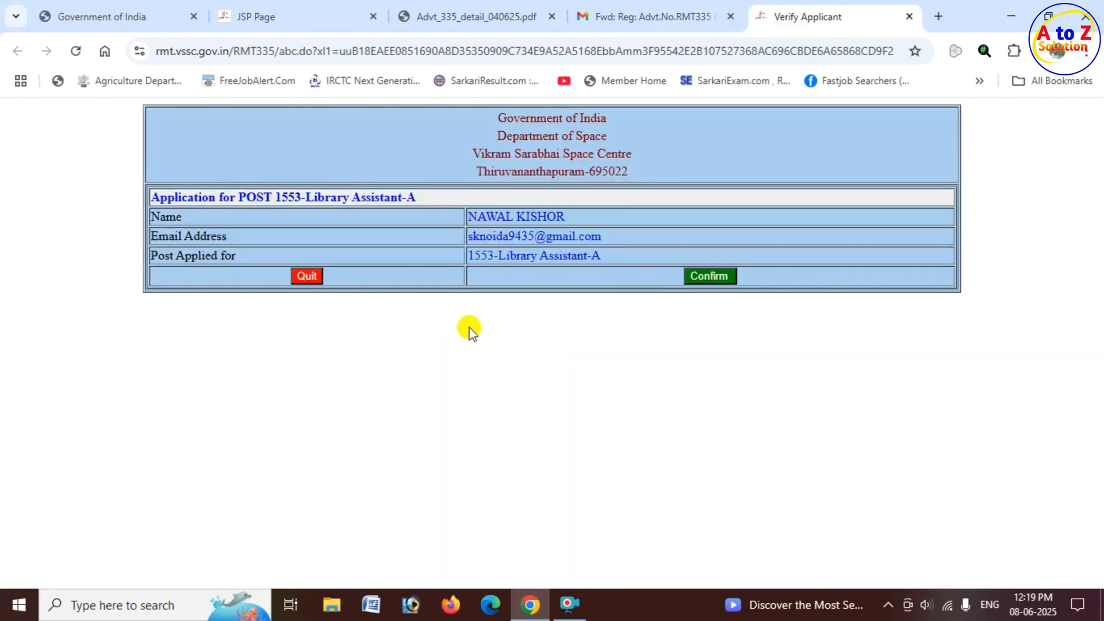
{"action": "left_click_drag", "start_coordinate": [187, 197], "coordinate": [575, 221]}
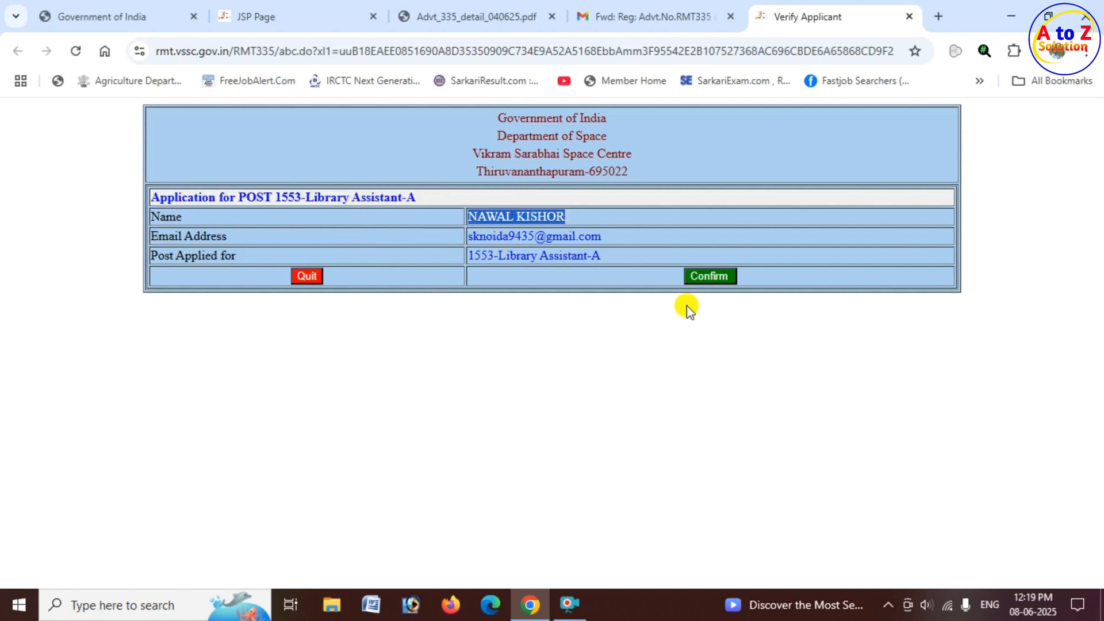
{"action": "left_click", "coordinate": [718, 276]}
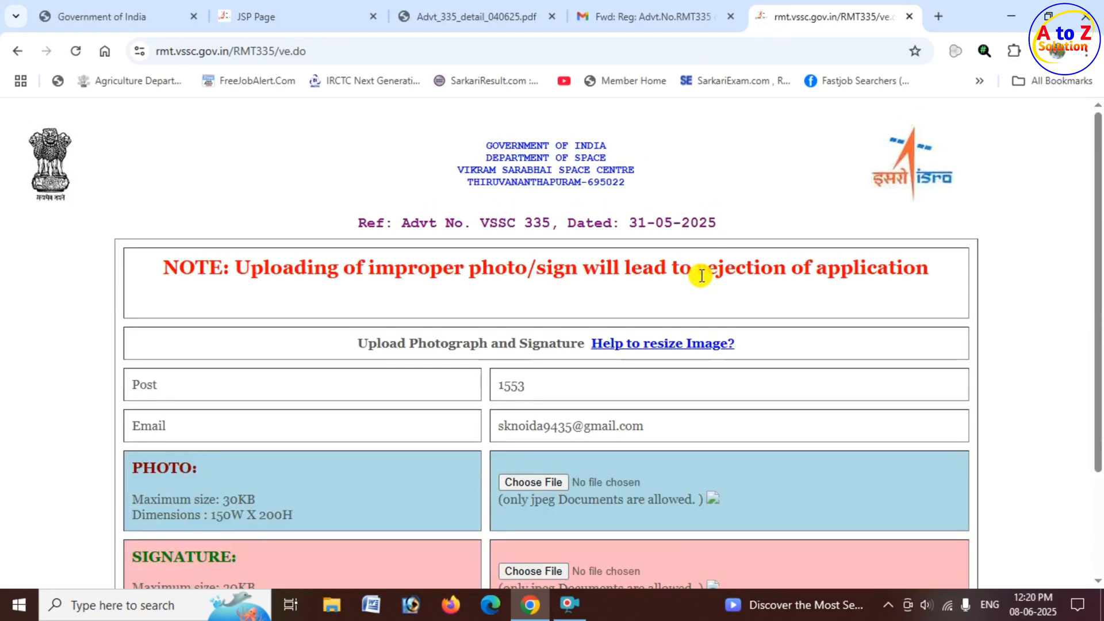
Review the photo and signature upload requirements and the note about improper images on the upload page.
{"action": "scroll", "coordinate": [501, 278], "scroll_direction": "down", "scroll_amount": 1}
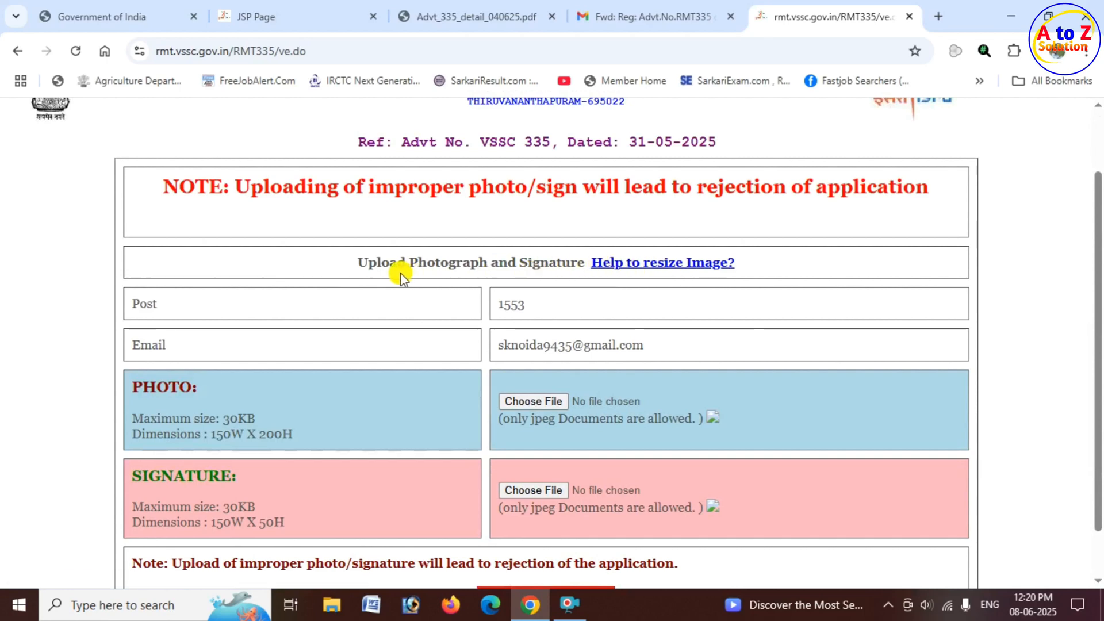
{"action": "scroll", "coordinate": [574, 239], "scroll_direction": "up", "scroll_amount": 1}
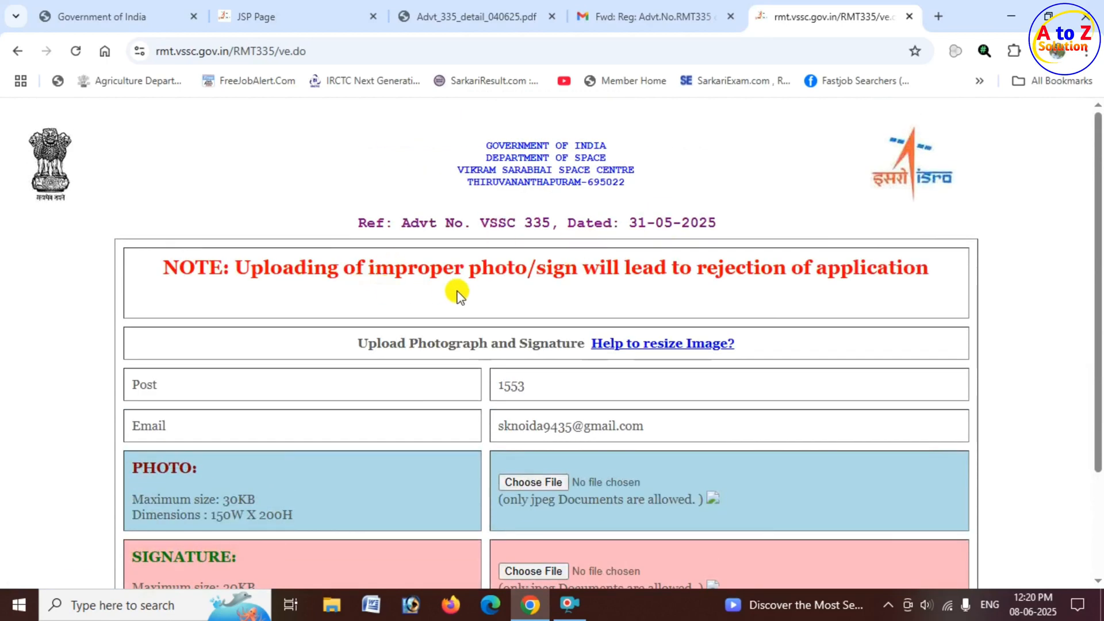
{"action": "left_click_drag", "start_coordinate": [197, 266], "coordinate": [616, 278]}
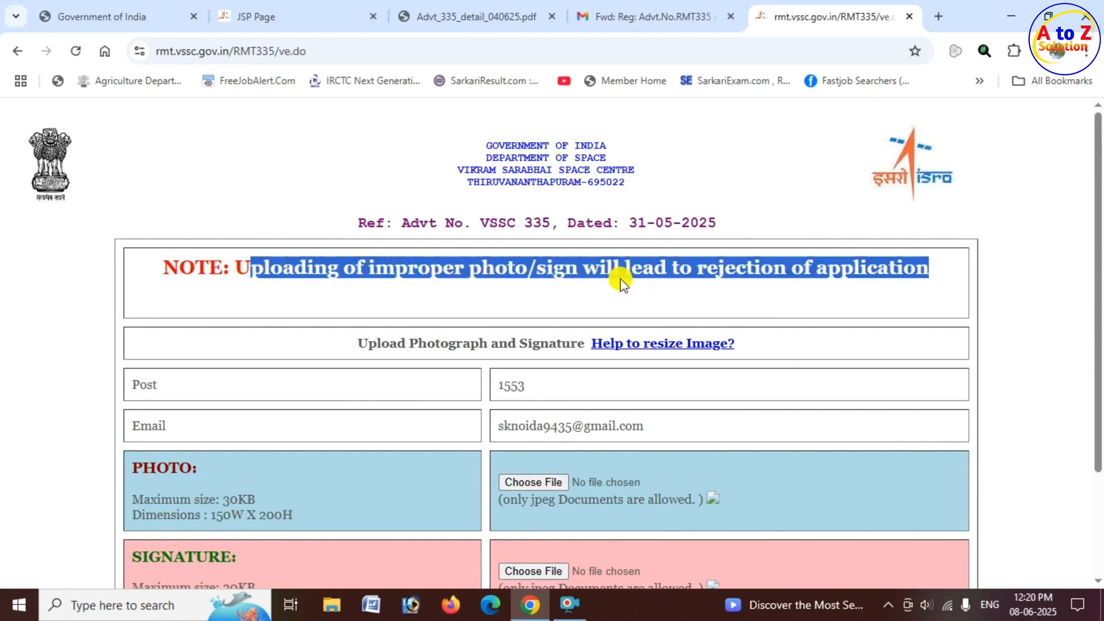
{"action": "left_click", "coordinate": [754, 262]}
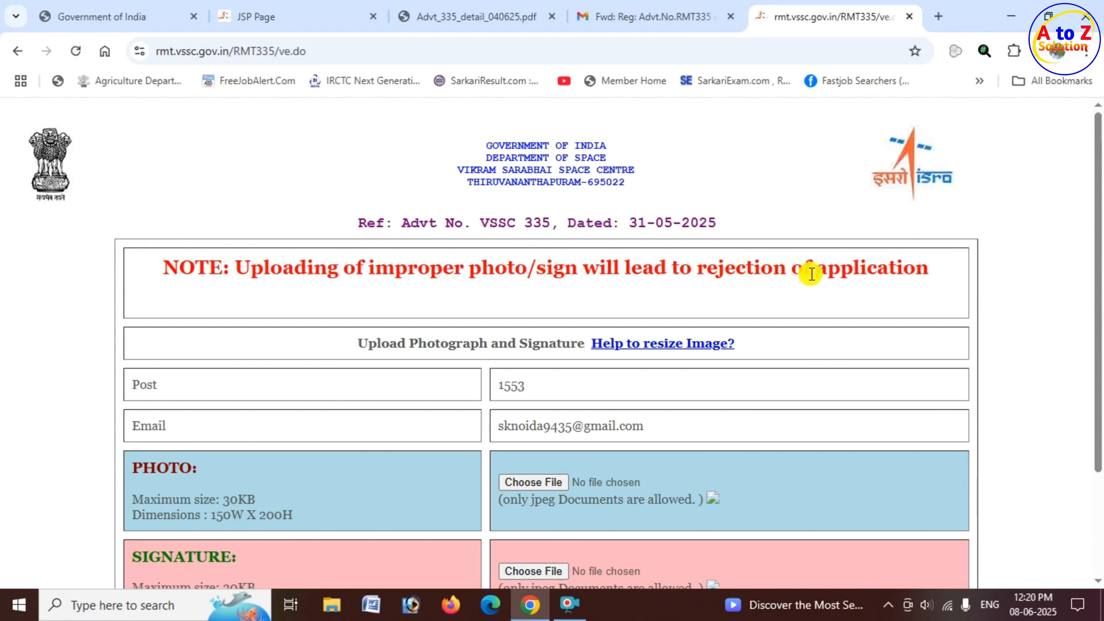
{"action": "left_click_drag", "start_coordinate": [810, 271], "coordinate": [914, 268]}
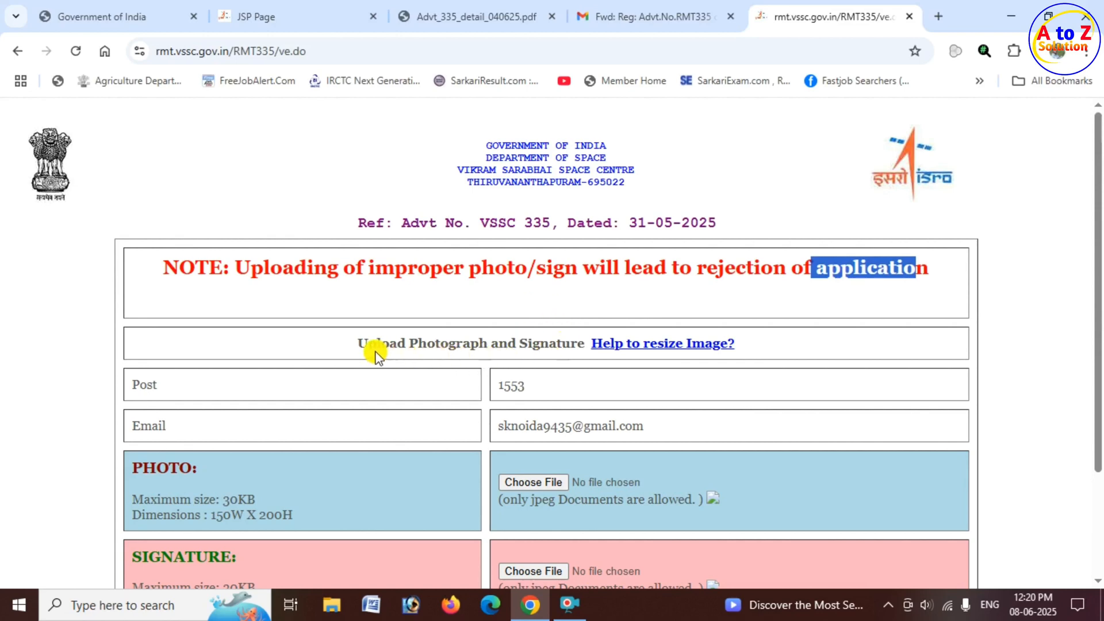
{"action": "left_click_drag", "start_coordinate": [371, 342], "coordinate": [521, 344]}
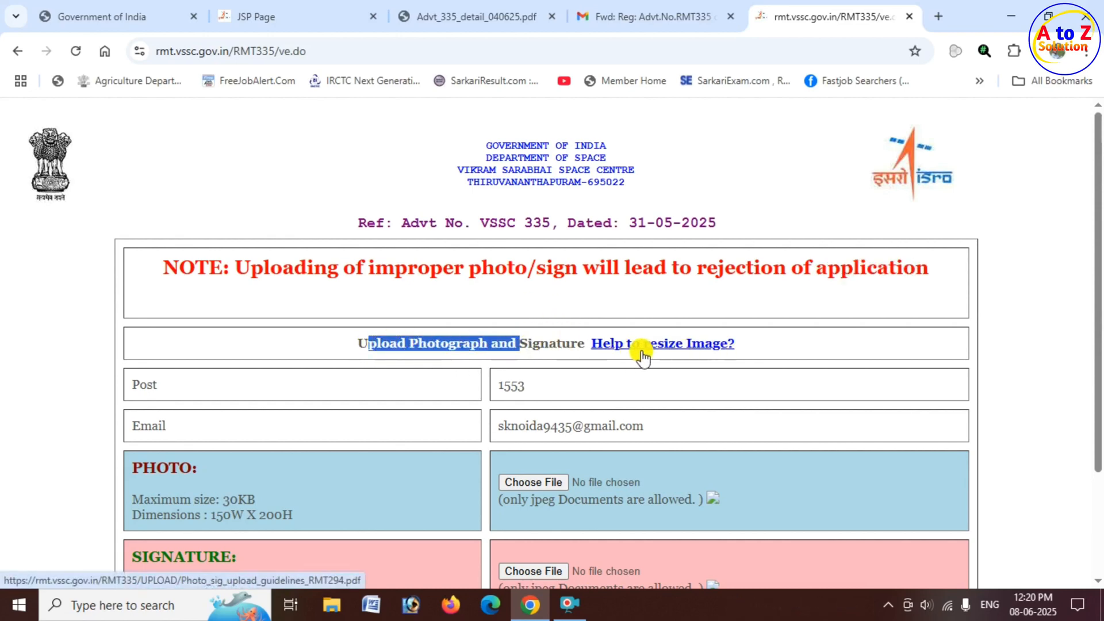
Open the image resizing help document and read its procedure for preparing the photo and the signature.
{"action": "left_click", "coordinate": [696, 345]}
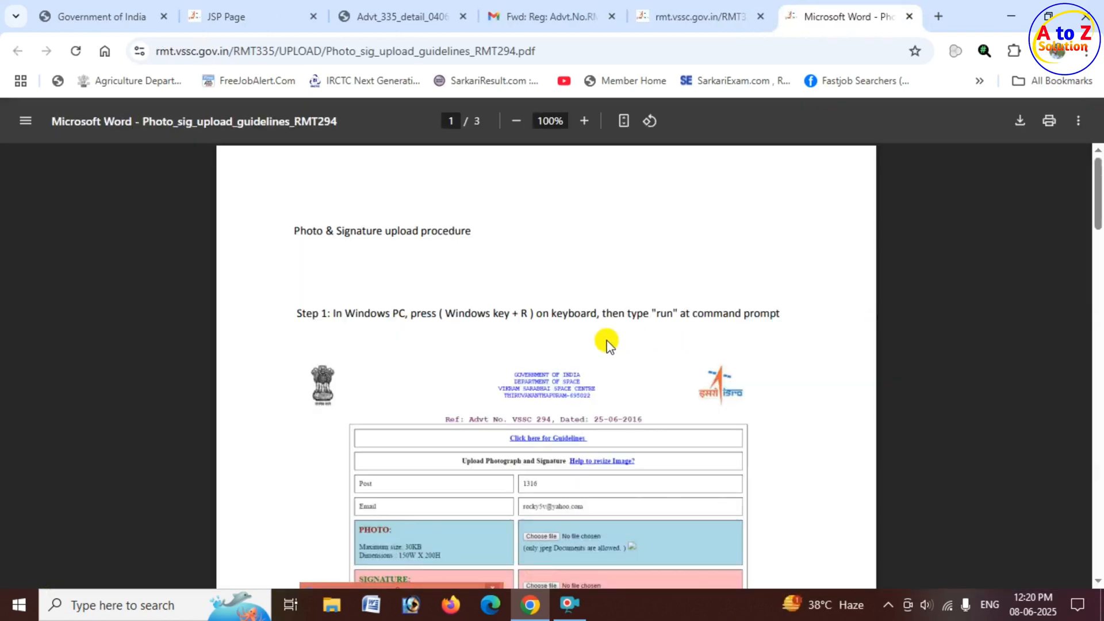
{"action": "scroll", "coordinate": [563, 348], "scroll_direction": "down", "scroll_amount": 3}
{"action": "scroll", "coordinate": [529, 348], "scroll_direction": "down", "scroll_amount": 3}
{"action": "scroll", "coordinate": [505, 317], "scroll_direction": "up", "scroll_amount": 1}
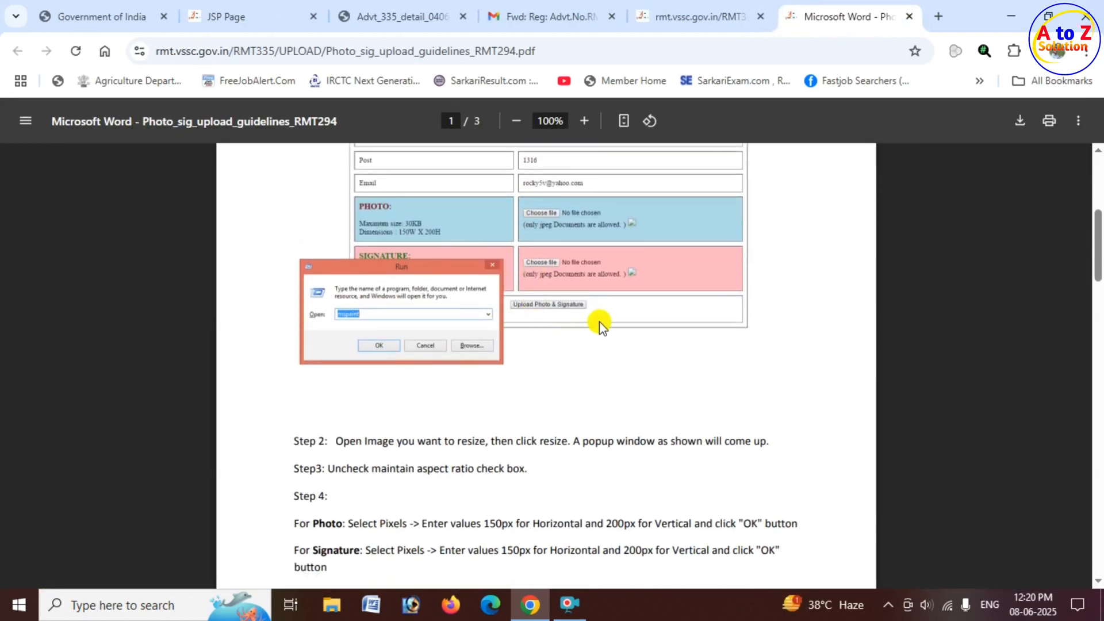
{"action": "scroll", "coordinate": [604, 322], "scroll_direction": "up", "scroll_amount": 1}
{"action": "scroll", "coordinate": [610, 318], "scroll_direction": "down", "scroll_amount": 13}
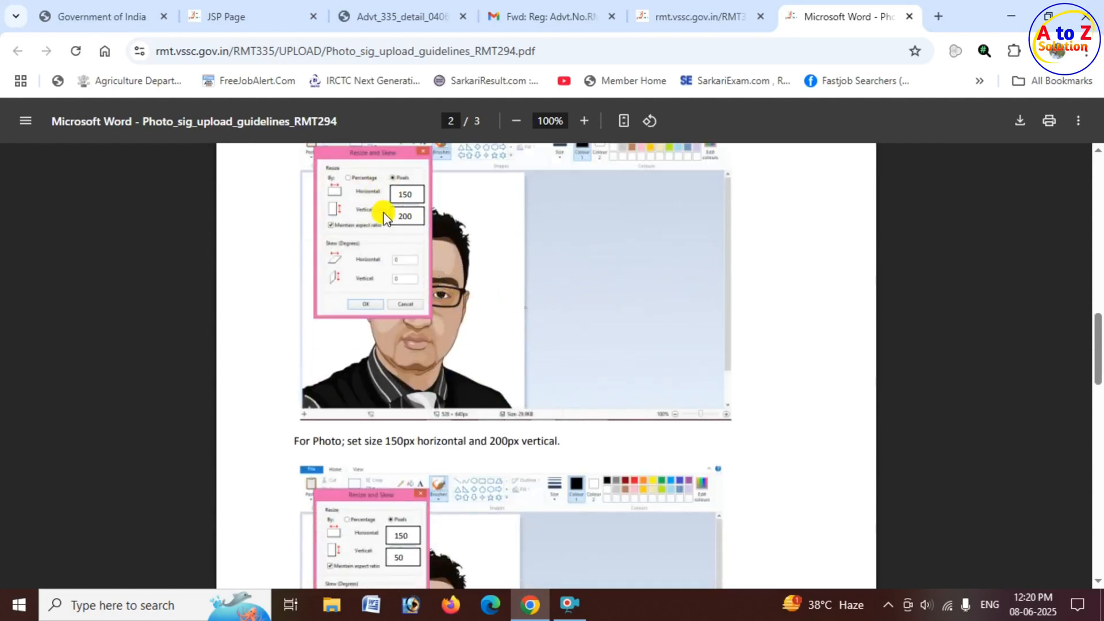
{"action": "scroll", "coordinate": [451, 366], "scroll_direction": "down", "scroll_amount": 6}
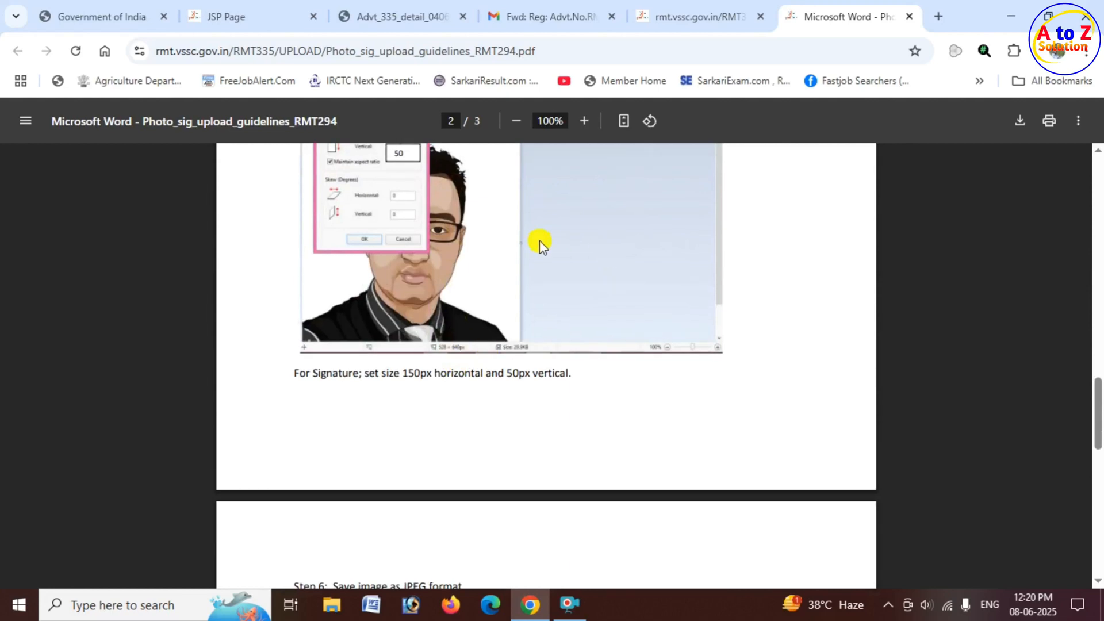
Return to the upload page and check the required dimensions and maximum file size for the photo.
{"action": "left_click", "coordinate": [690, 12]}
{"action": "scroll", "coordinate": [603, 408], "scroll_direction": "down", "scroll_amount": 2}
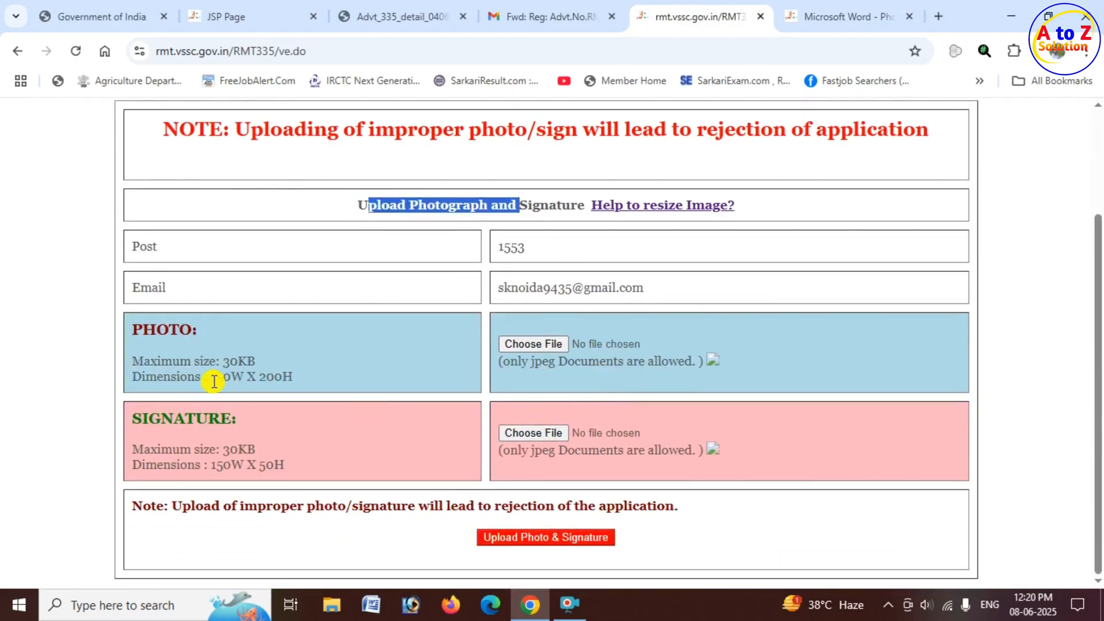
{"action": "left_click_drag", "start_coordinate": [210, 377], "coordinate": [241, 376]}
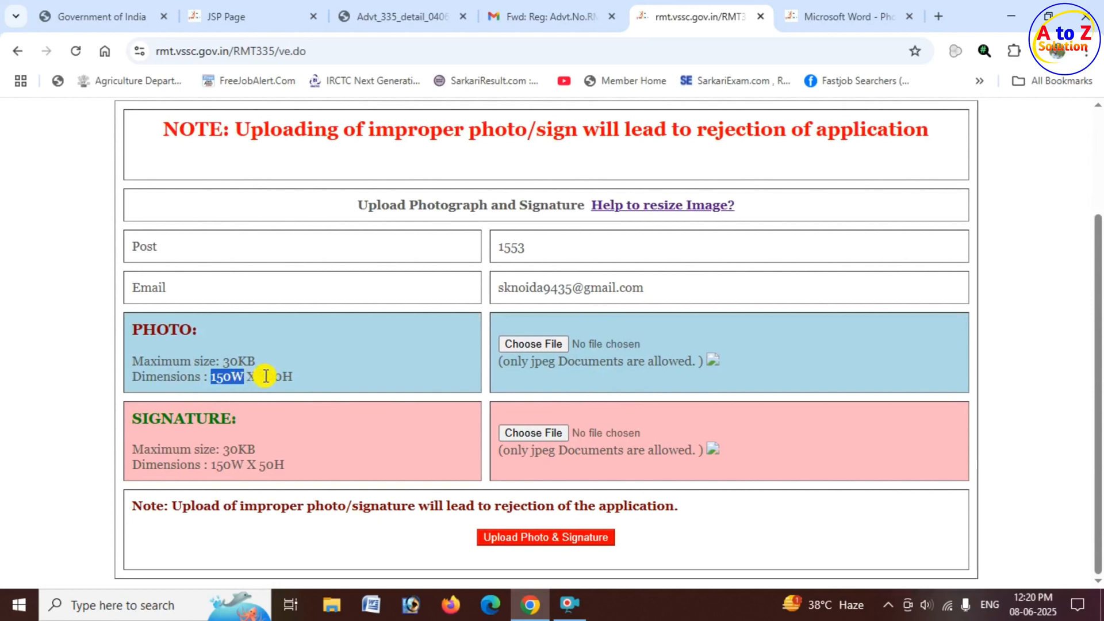
{"action": "left_click", "coordinate": [261, 376]}
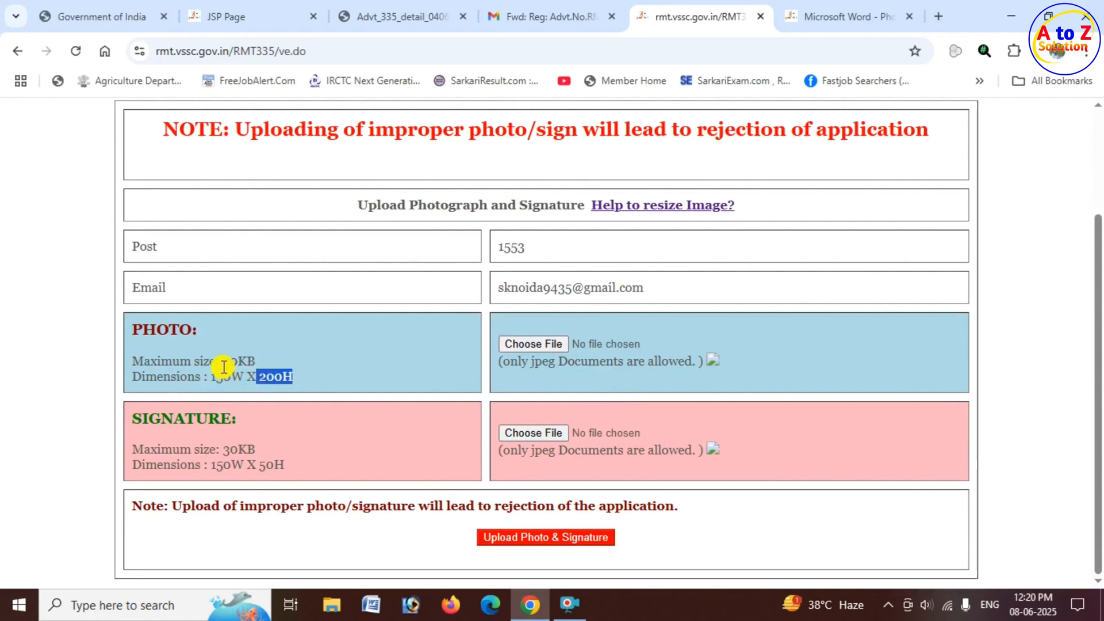
{"action": "left_click_drag", "start_coordinate": [223, 361], "coordinate": [256, 363]}
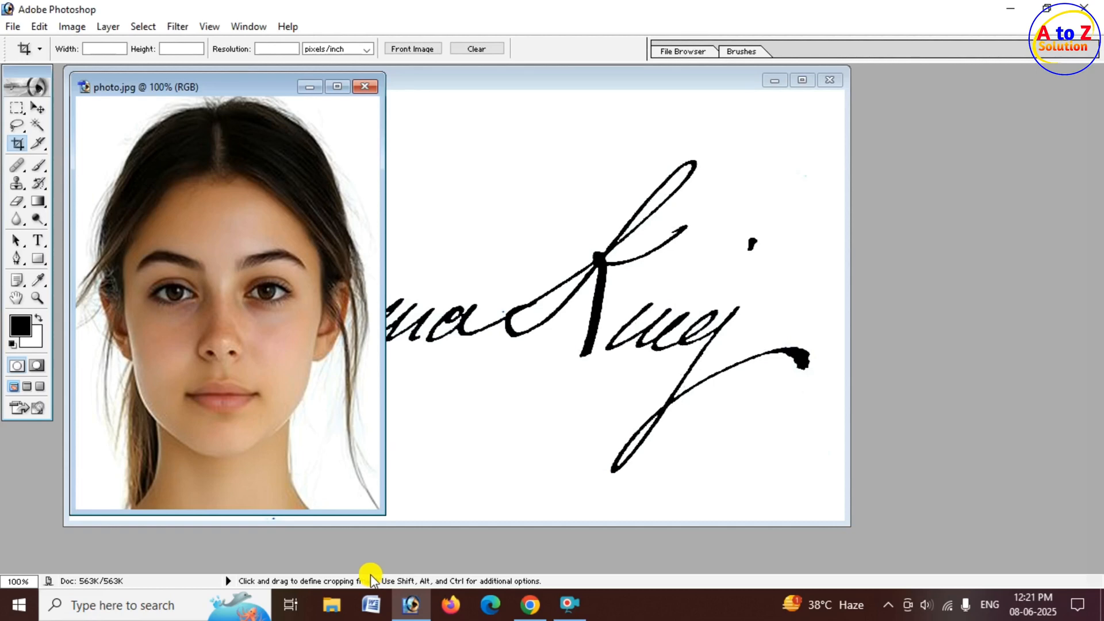
Switch to Photoshop, resize photo.jpg to 150 by 200 pixels with Constrain Proportions off and Resample Image on, and save it.
{"action": "left_click", "coordinate": [72, 29]}
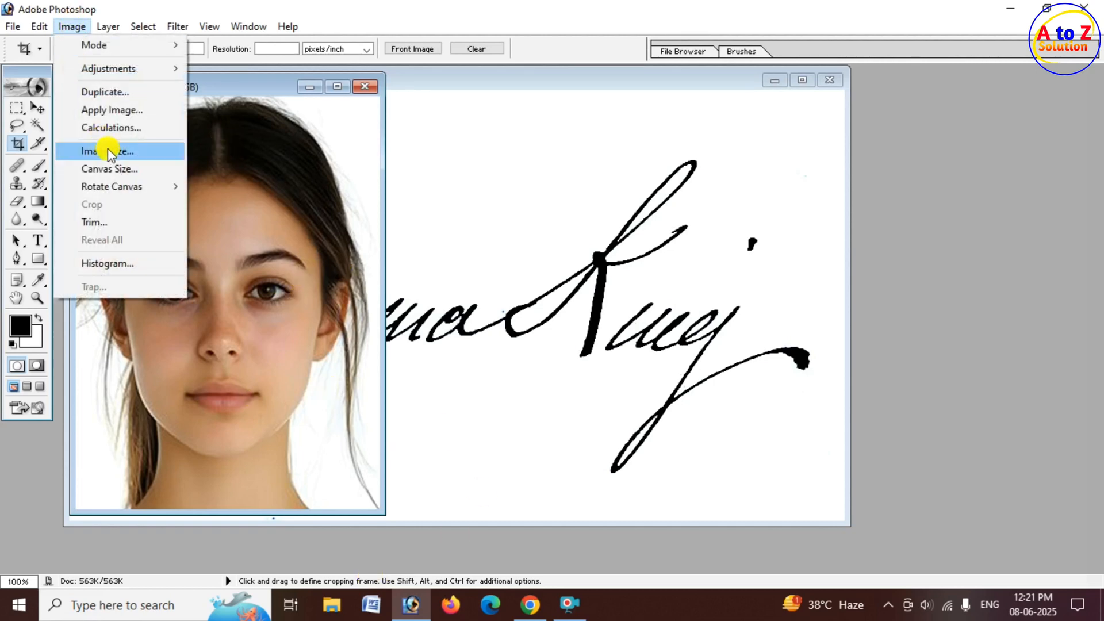
{"action": "left_click", "coordinate": [148, 154]}
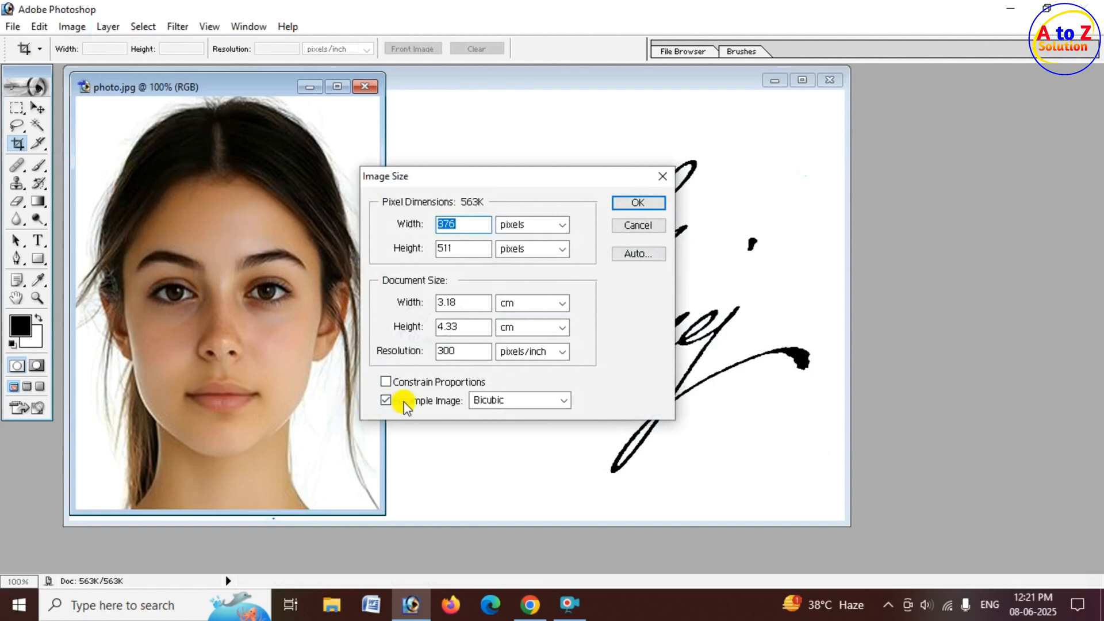
{"action": "left_click", "coordinate": [402, 383]}
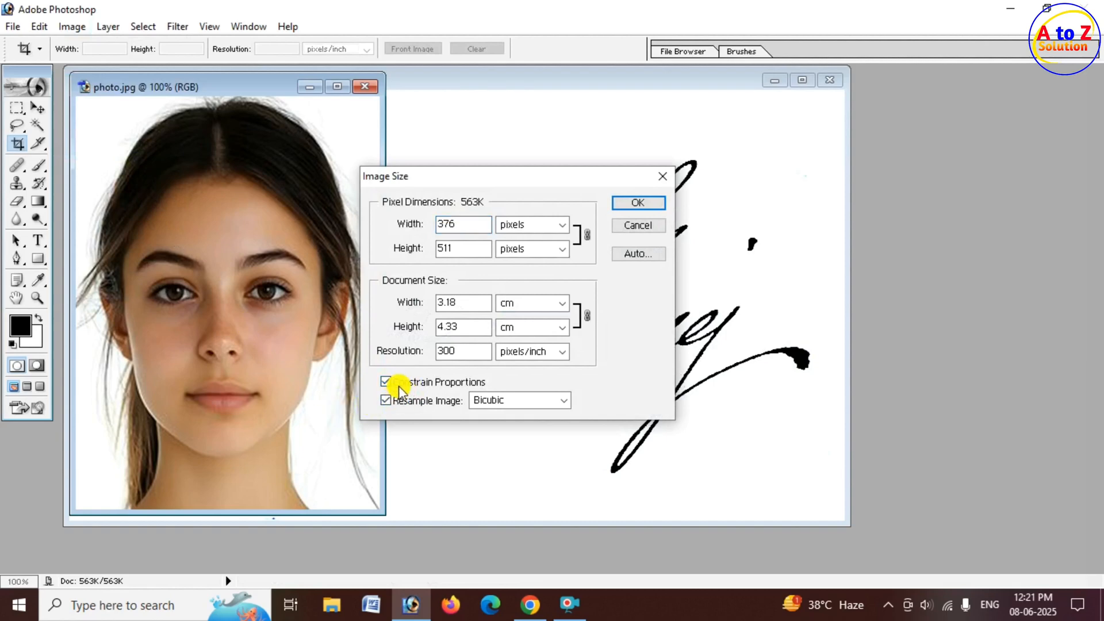
{"action": "left_click", "coordinate": [390, 396]}
{"action": "left_click", "coordinate": [379, 398]}
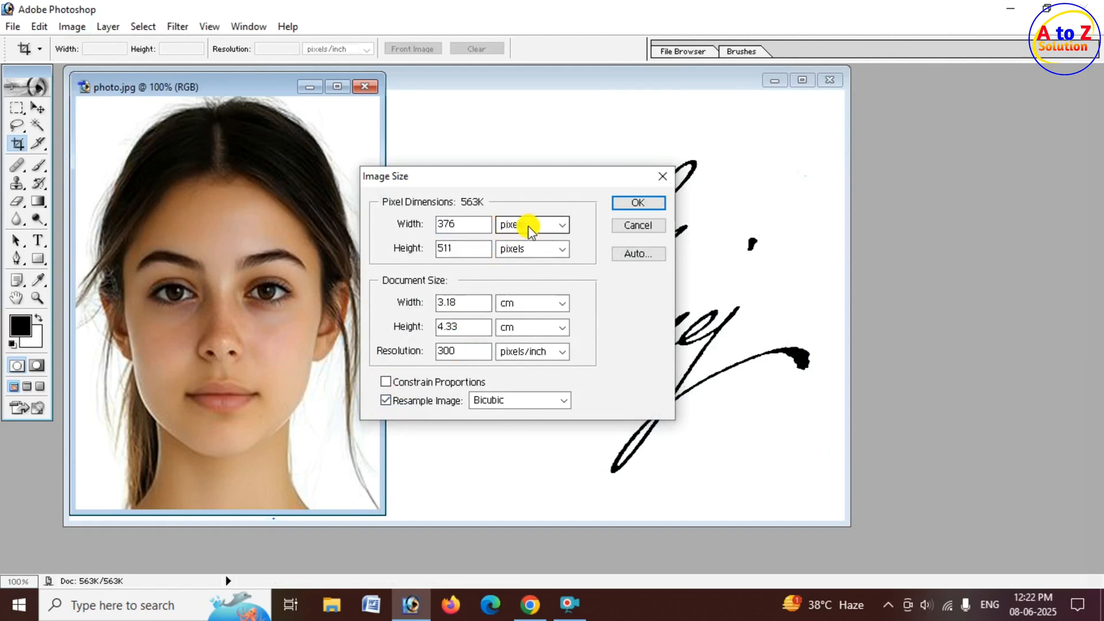
{"action": "left_click_drag", "start_coordinate": [458, 224], "coordinate": [408, 222]}
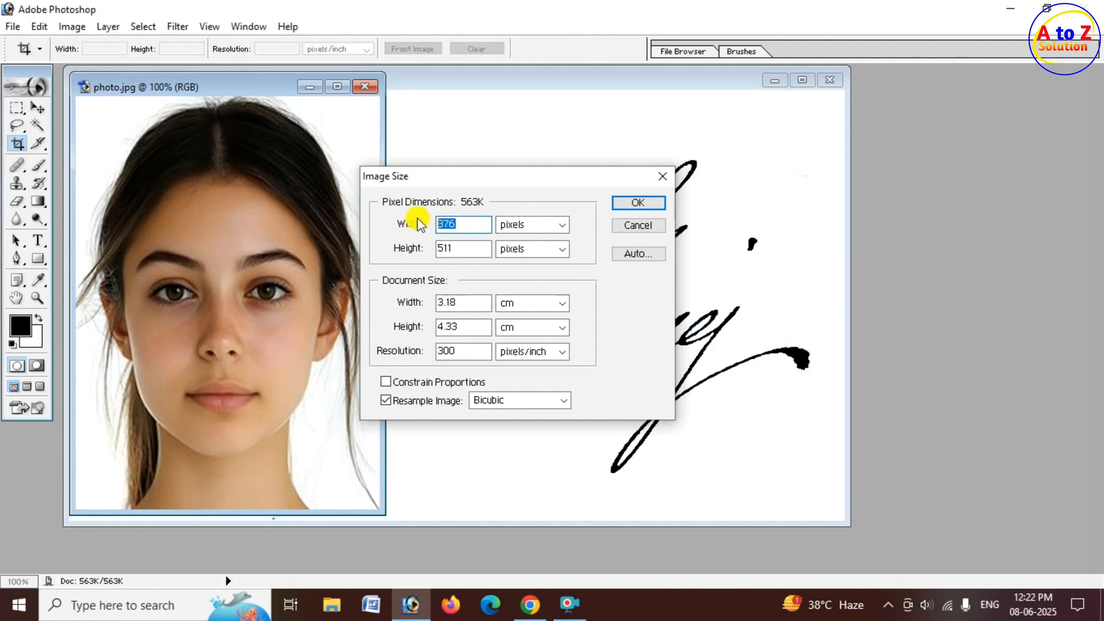
{"action": "type", "text": "150"}
{"action": "left_click_drag", "start_coordinate": [459, 248], "coordinate": [413, 247]}
{"action": "type", "text": "200"}
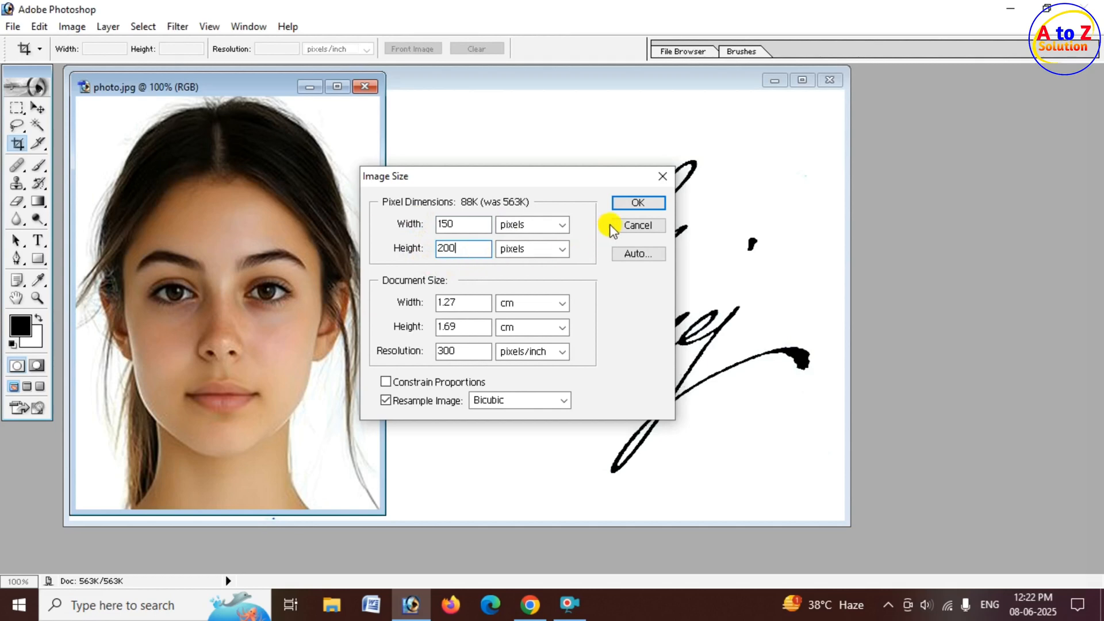
{"action": "left_click", "coordinate": [638, 204]}
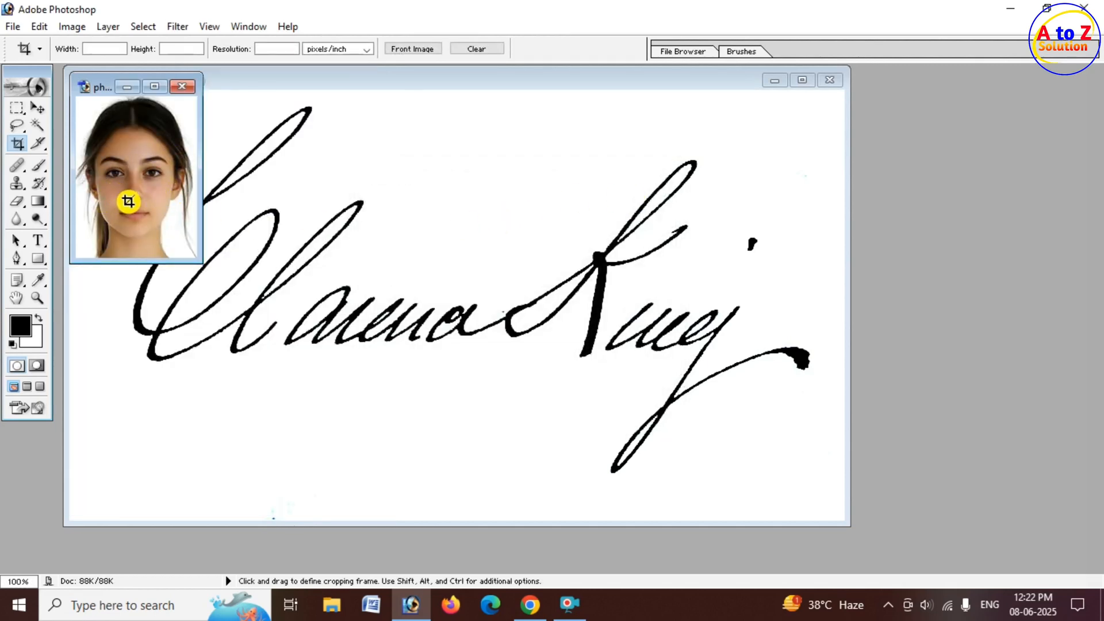
{"action": "key", "text": "ctrl"}
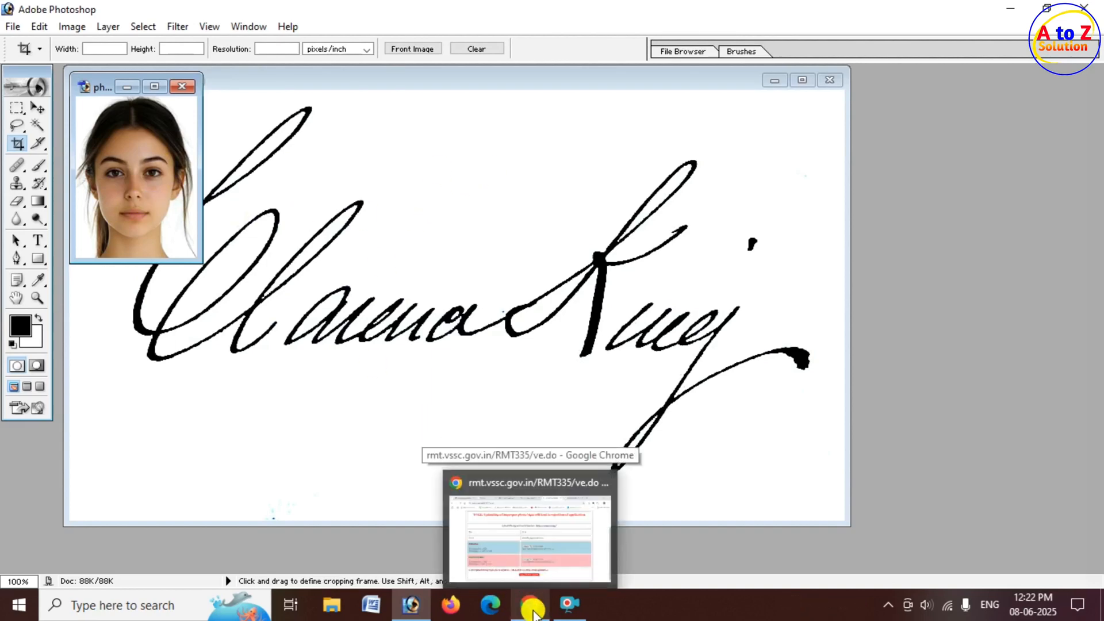
Switch back to the upload page in Chrome and choose photo.jpg as the applicant's photo.
{"action": "left_click", "coordinate": [533, 610]}
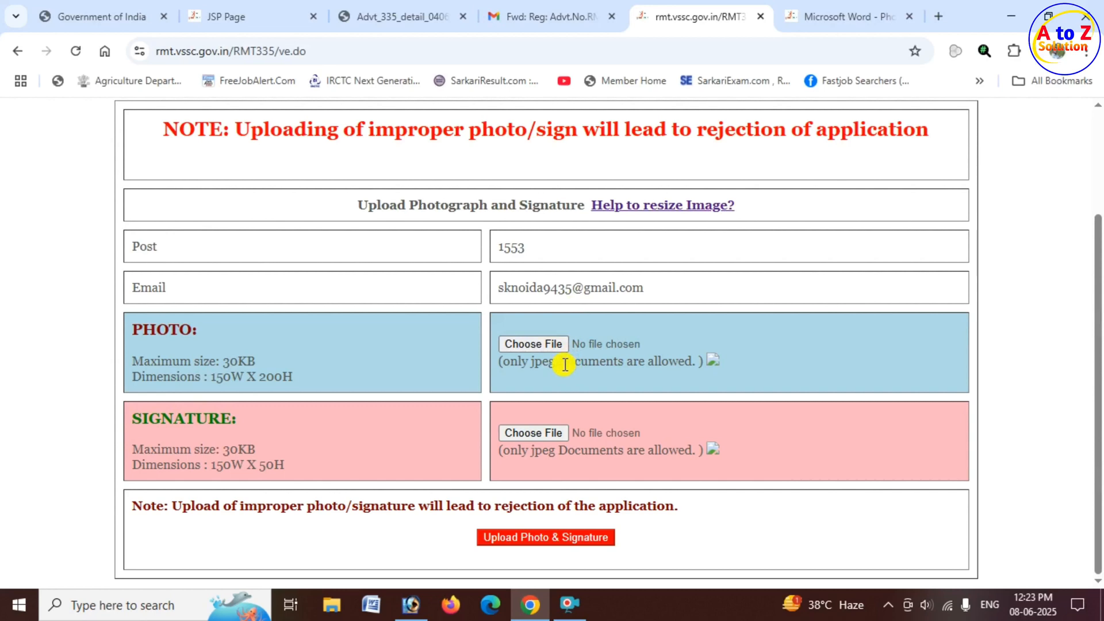
{"action": "left_click", "coordinate": [537, 344]}
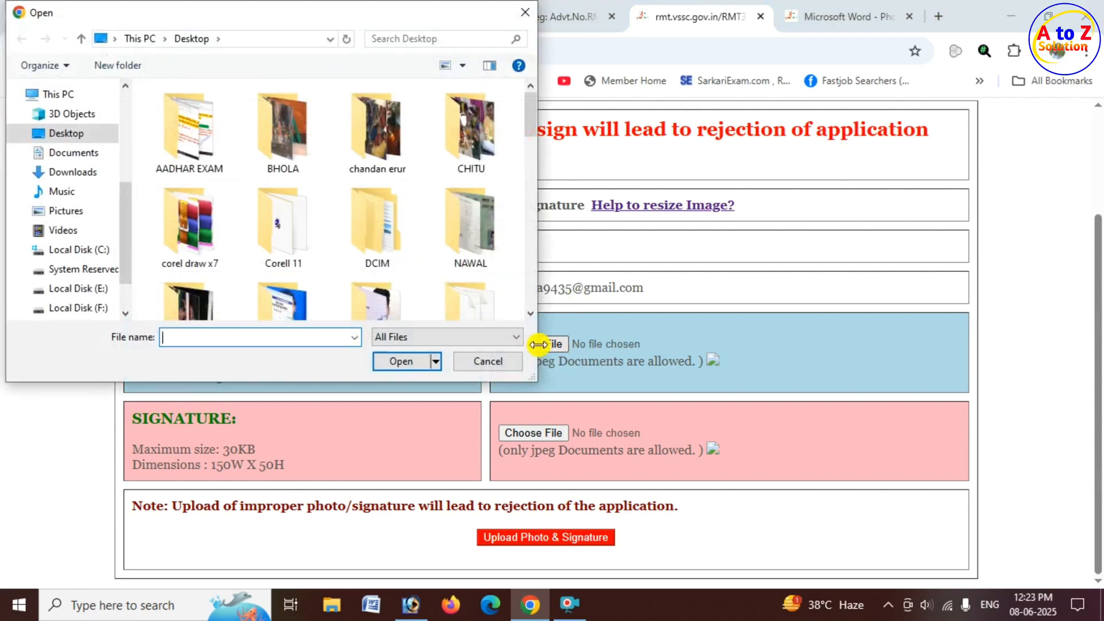
{"action": "type", "text": "p"}
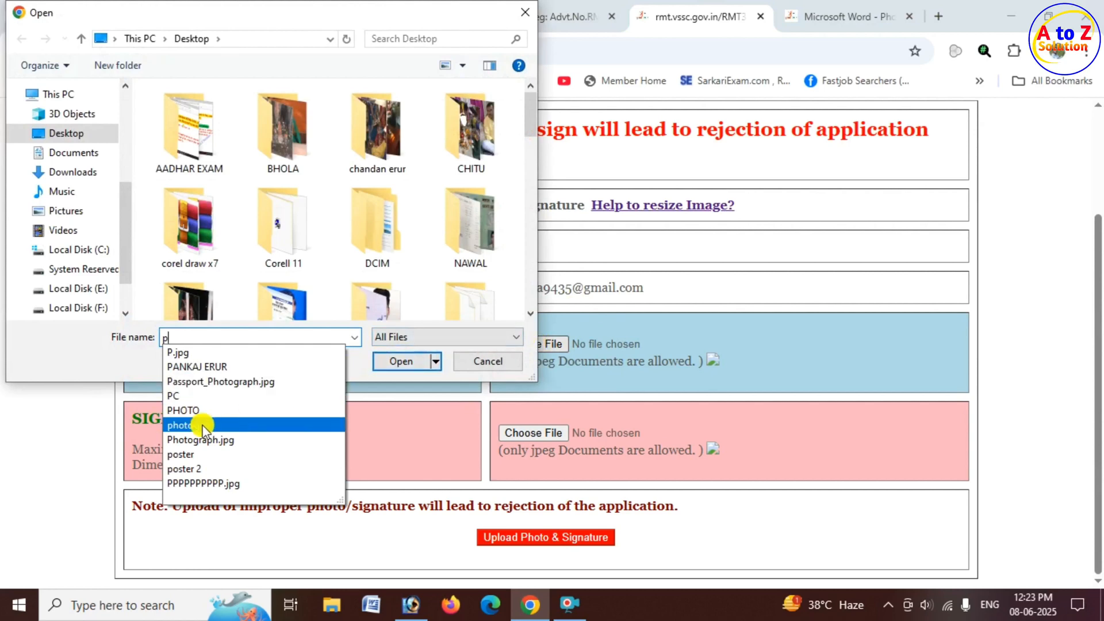
{"action": "left_click", "coordinate": [413, 364]}
{"action": "left_click", "coordinate": [412, 365]}
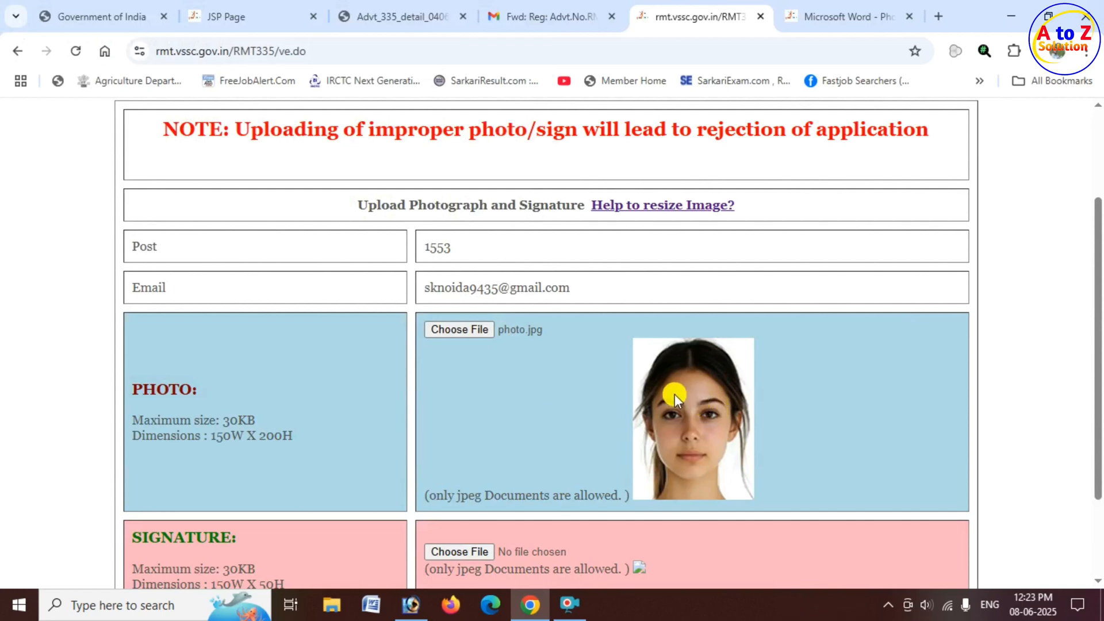
Choose signature.jpg as the signature, then upload the photo and signature and confirm the upload.
{"action": "scroll", "coordinate": [539, 373], "scroll_direction": "down", "scroll_amount": 2}
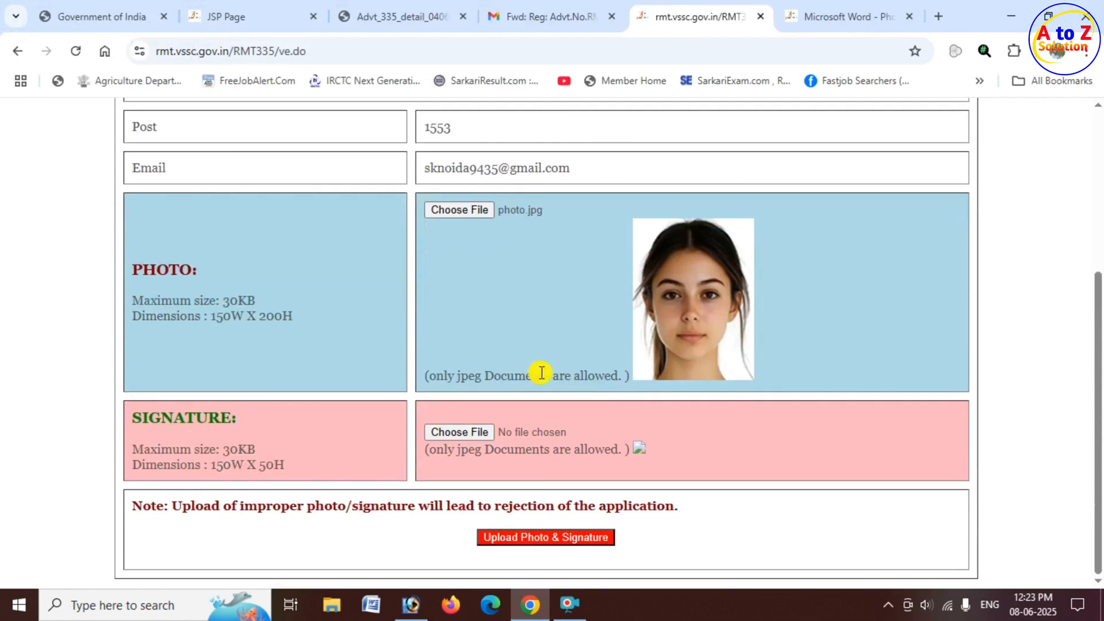
{"action": "left_click", "coordinate": [551, 425]}
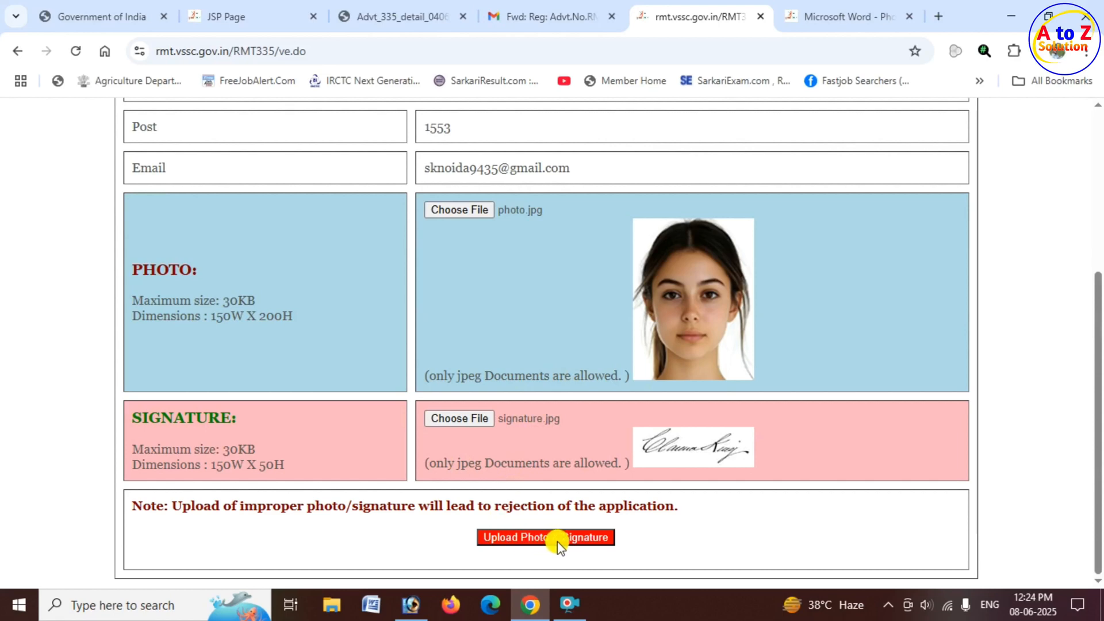
{"action": "left_click", "coordinate": [575, 539]}
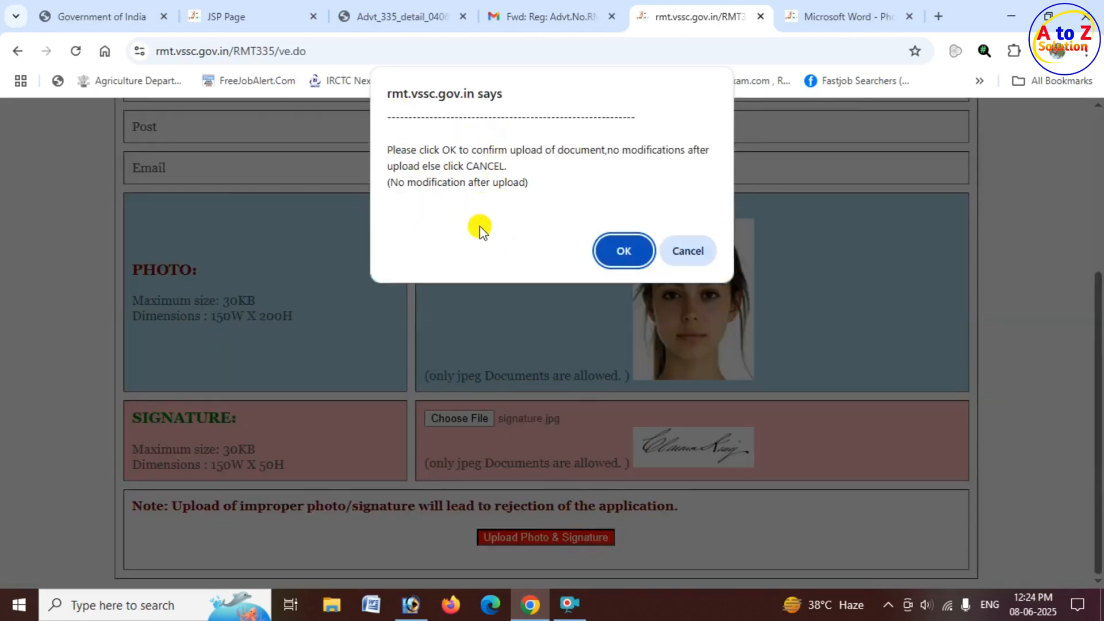
{"action": "left_click", "coordinate": [616, 250]}
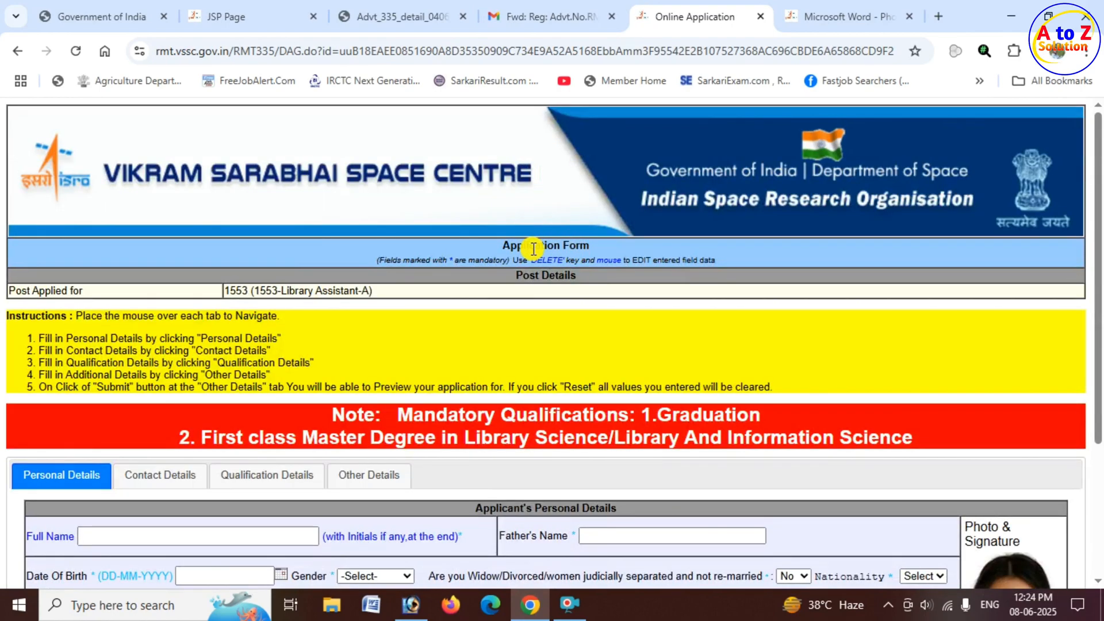
Look through the application form's instructions and its personal, qualification and other details sections.
{"action": "scroll", "coordinate": [690, 244], "scroll_direction": "down", "scroll_amount": 3}
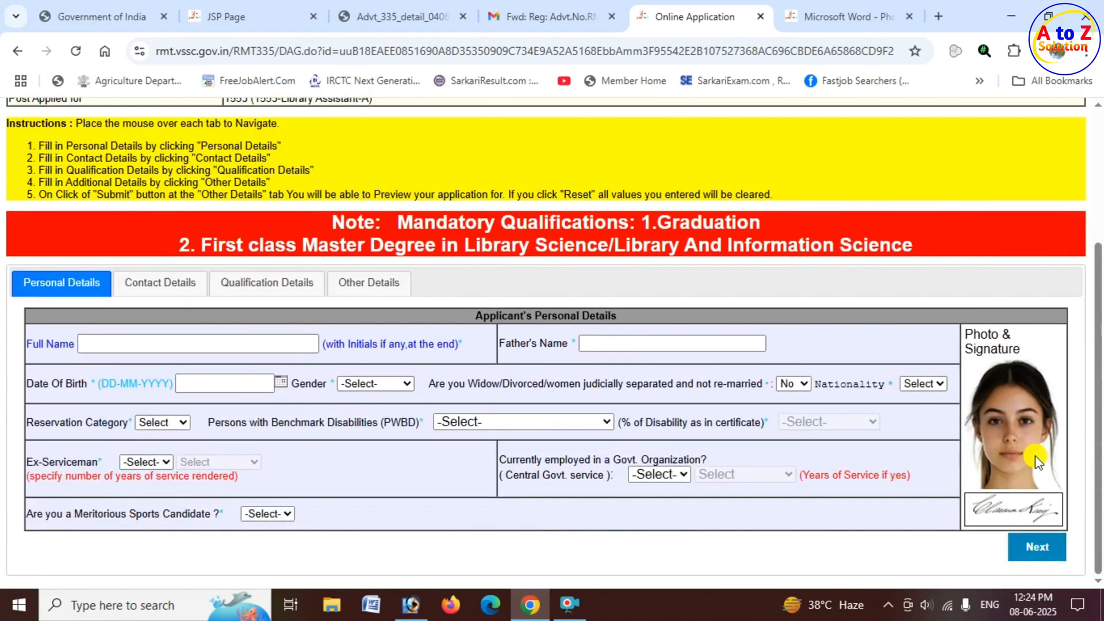
{"action": "scroll", "coordinate": [595, 337], "scroll_direction": "up", "scroll_amount": 1}
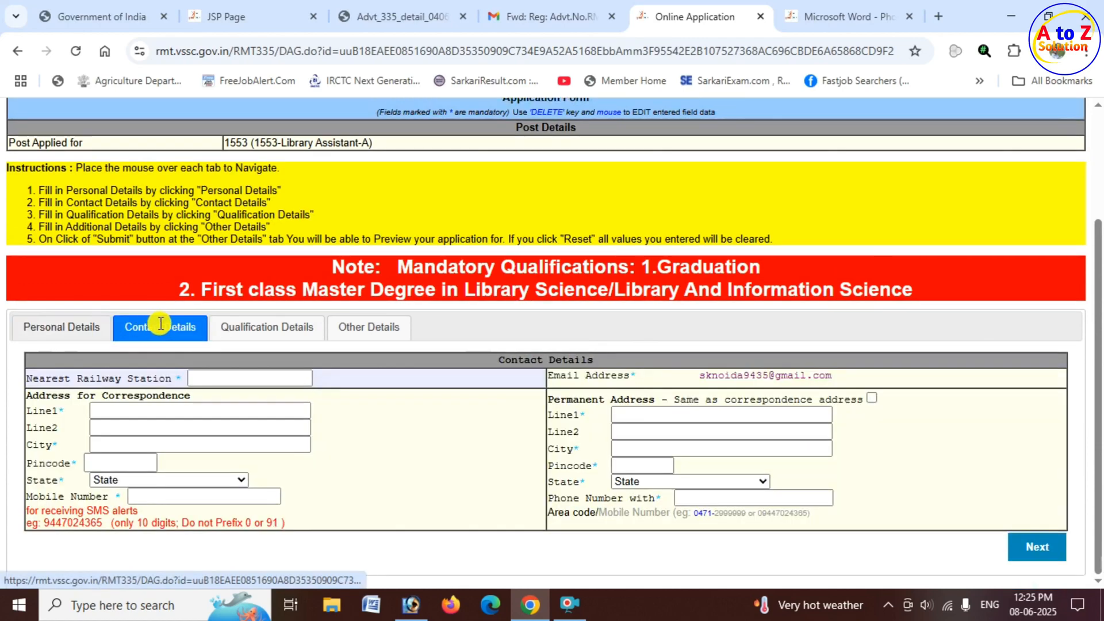
{"action": "mouse_move", "coordinate": [230, 329]}
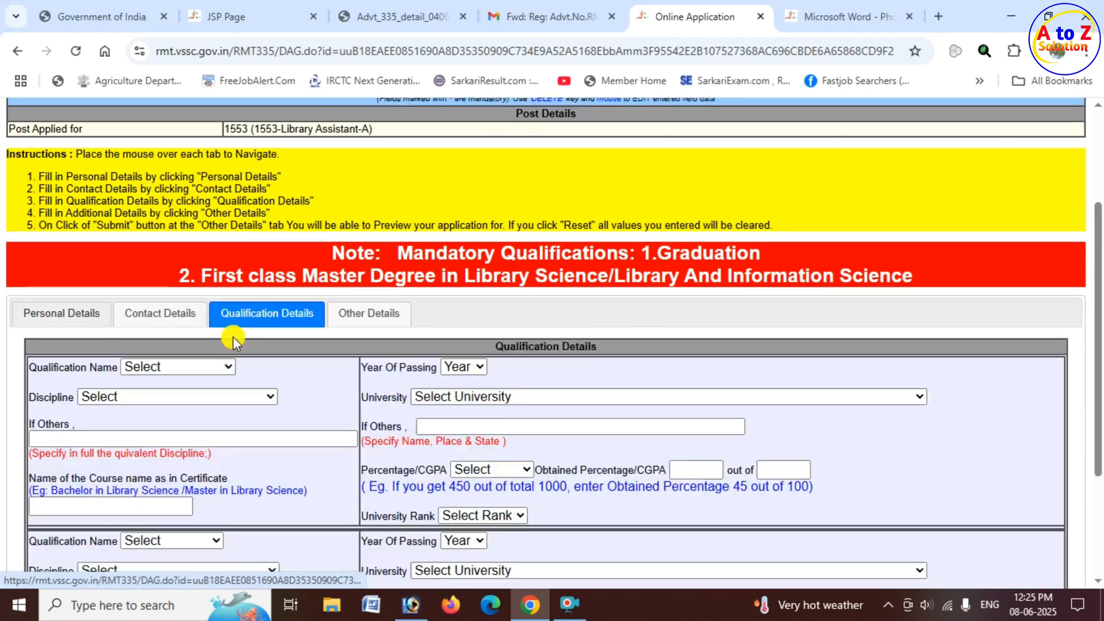
{"action": "mouse_move", "coordinate": [391, 324]}
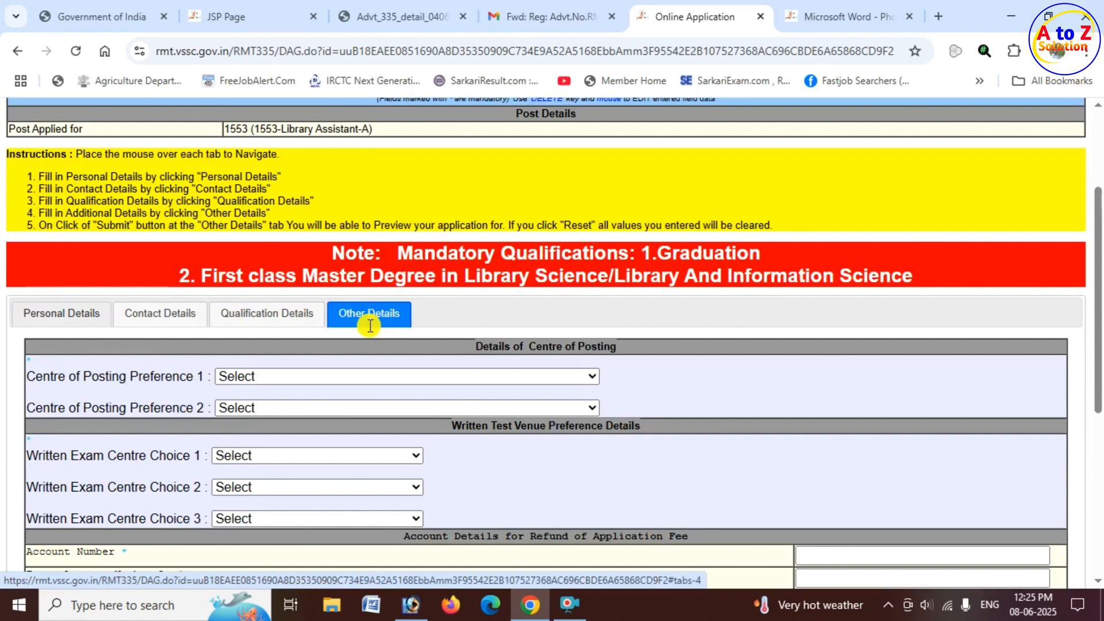
{"action": "mouse_move", "coordinate": [58, 315]}
{"action": "scroll", "coordinate": [61, 351], "scroll_direction": "down", "scroll_amount": 1}
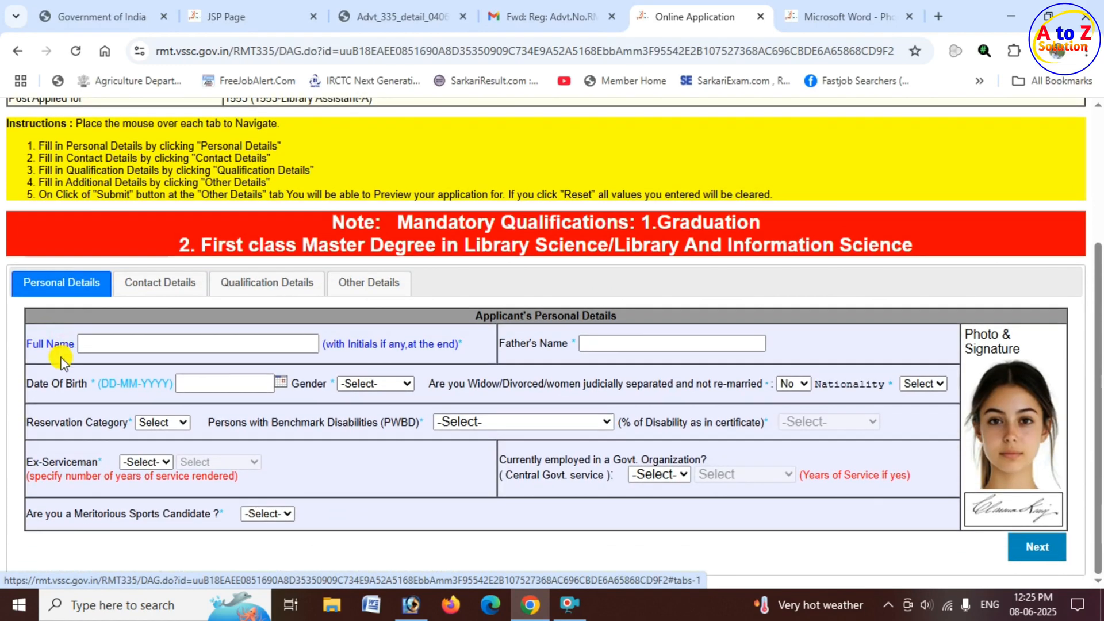
Examine the Full Name and Father's Name fields in the applicant's personal details.
{"action": "left_click_drag", "start_coordinate": [27, 343], "coordinate": [61, 343]}
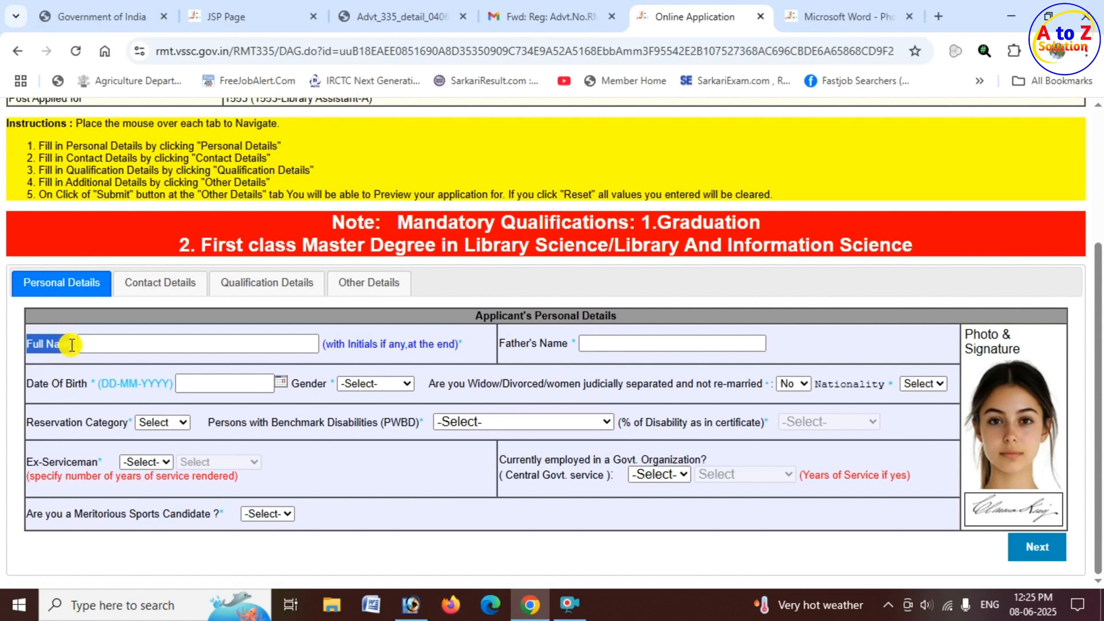
{"action": "left_click", "coordinate": [145, 344]}
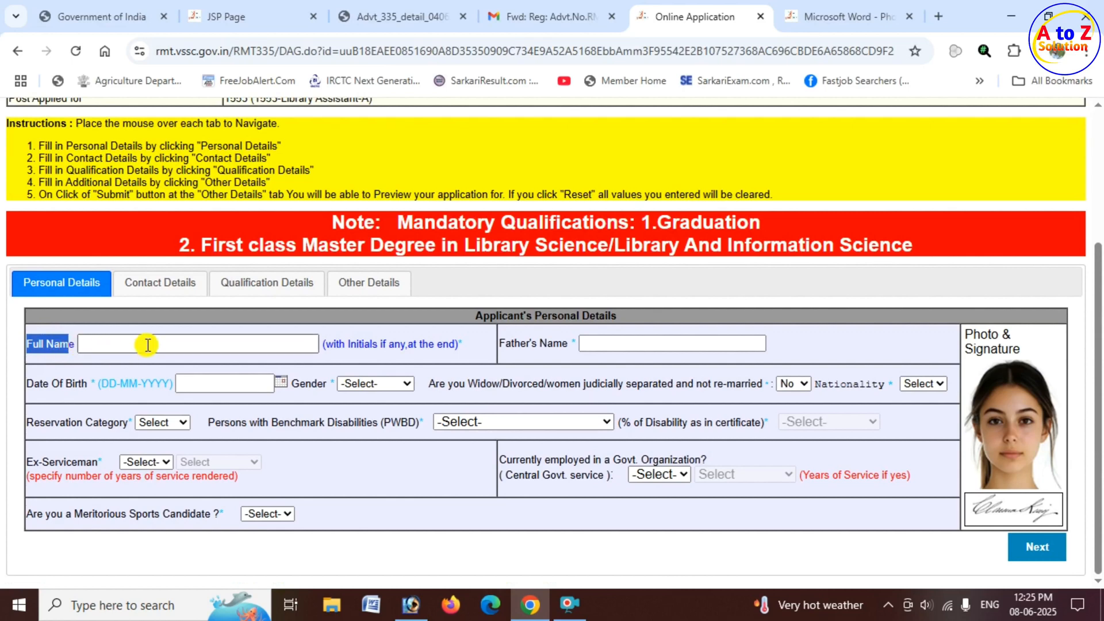
{"action": "left_click", "coordinate": [622, 345]}
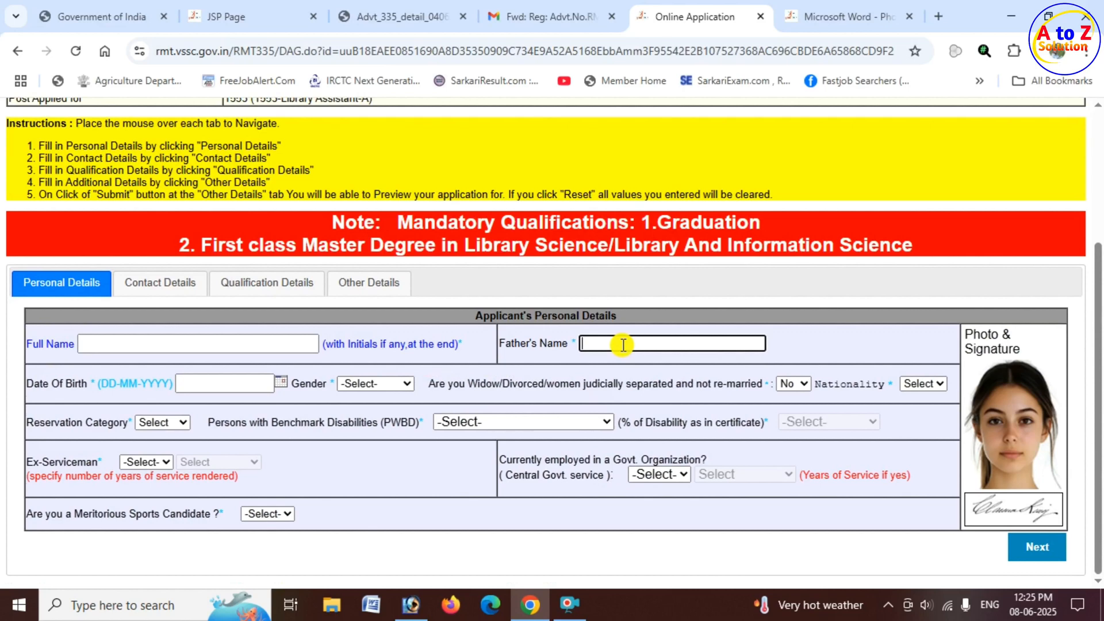
Choose the applicant's date of birth from the calendar in the personal details.
{"action": "left_click_drag", "start_coordinate": [34, 384], "coordinate": [87, 384]}
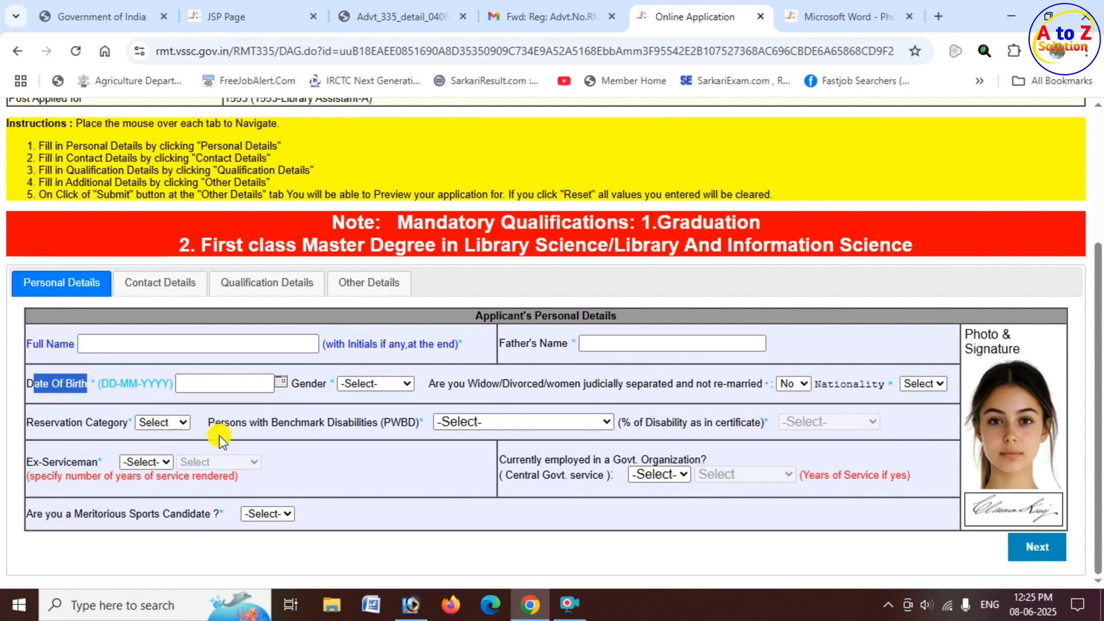
{"action": "left_click", "coordinate": [280, 383]}
{"action": "left_click", "coordinate": [352, 409]}
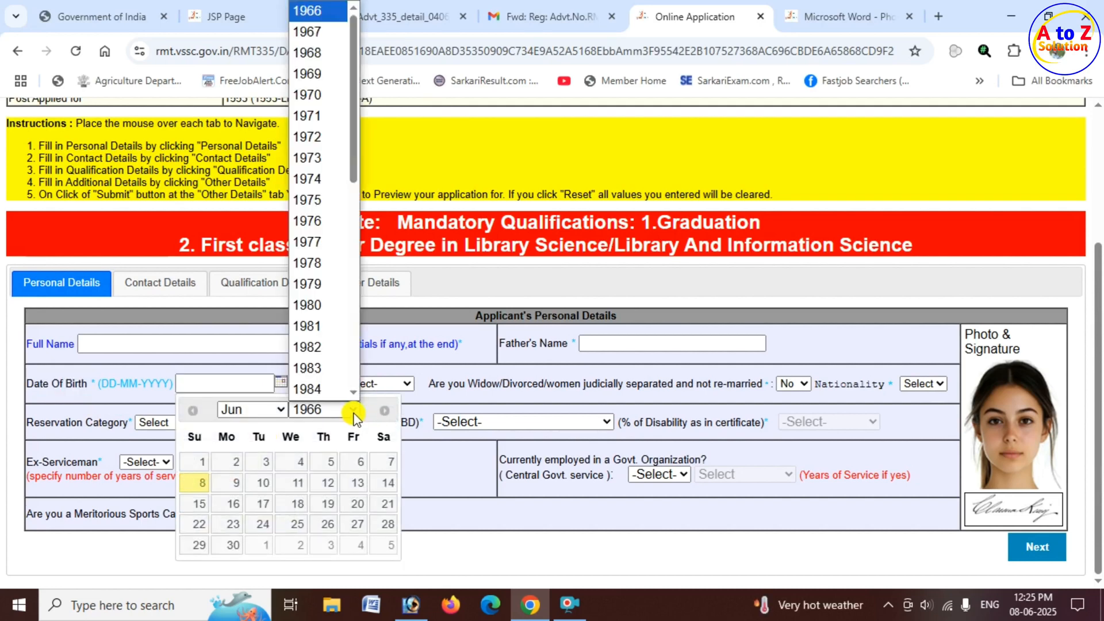
{"action": "scroll", "coordinate": [322, 245], "scroll_direction": "down", "scroll_amount": 3}
{"action": "scroll", "coordinate": [322, 245], "scroll_direction": "down", "scroll_amount": 5}
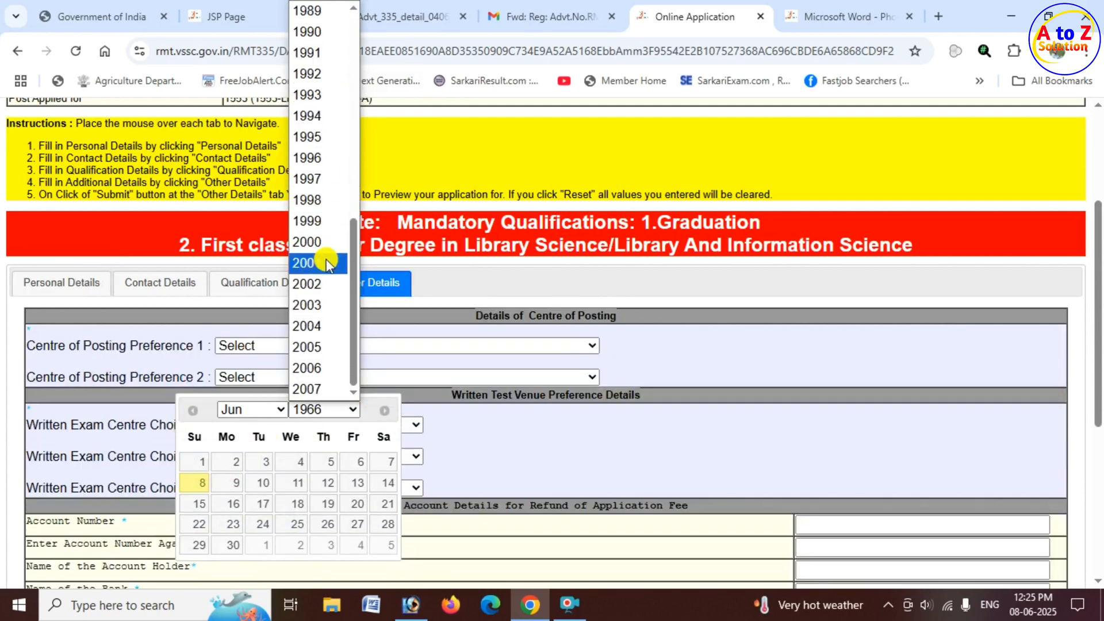
{"action": "left_click", "coordinate": [326, 159]}
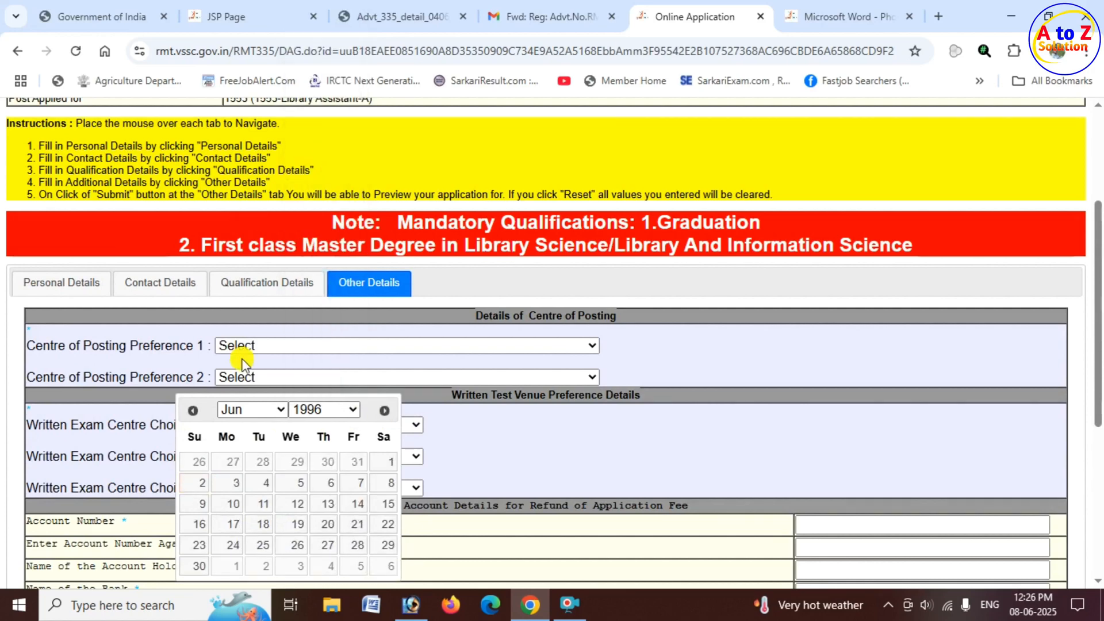
{"action": "left_click", "coordinate": [279, 406]}
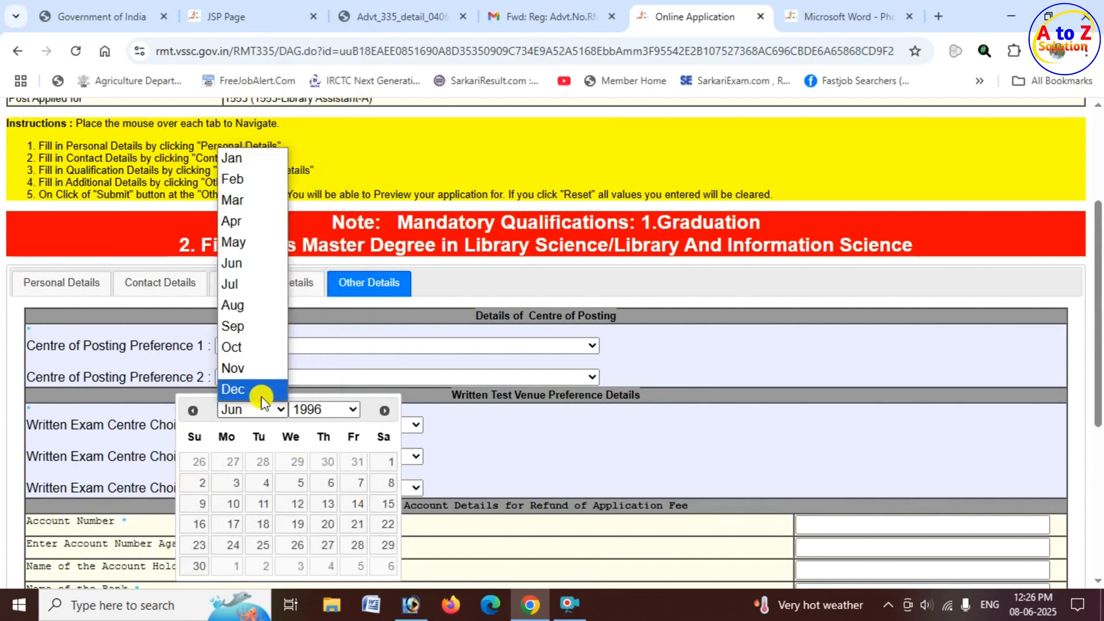
{"action": "left_click", "coordinate": [236, 200]}
{"action": "left_click", "coordinate": [262, 503]}
{"action": "mouse_move", "coordinate": [61, 282]}
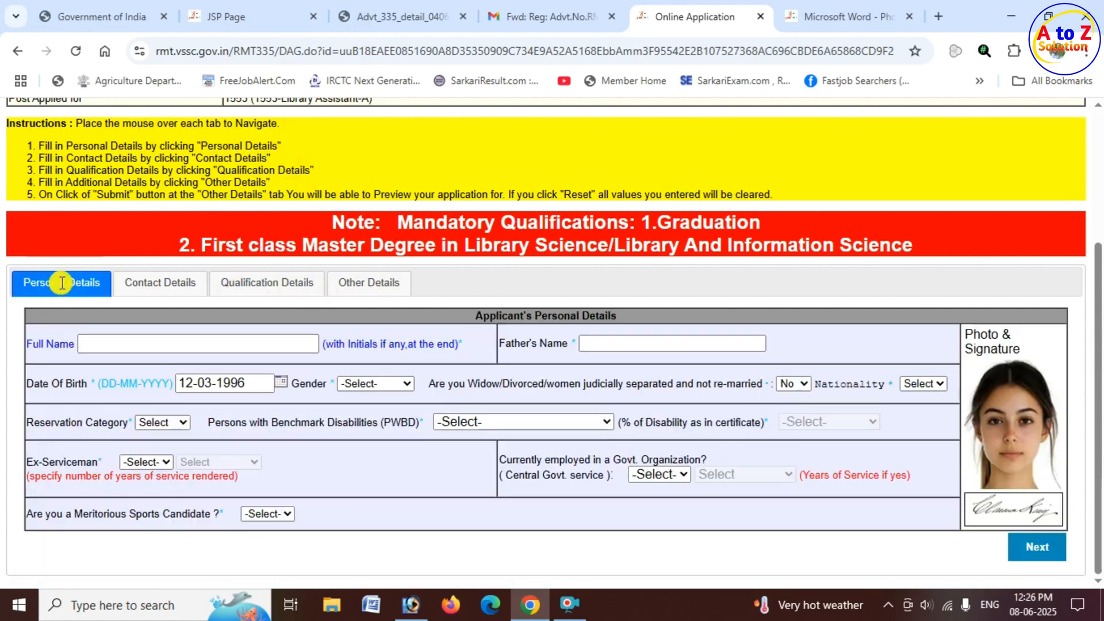
Set the gender to Female and leave the widow/divorced/judicially separated question at No.
{"action": "left_click", "coordinate": [387, 385]}
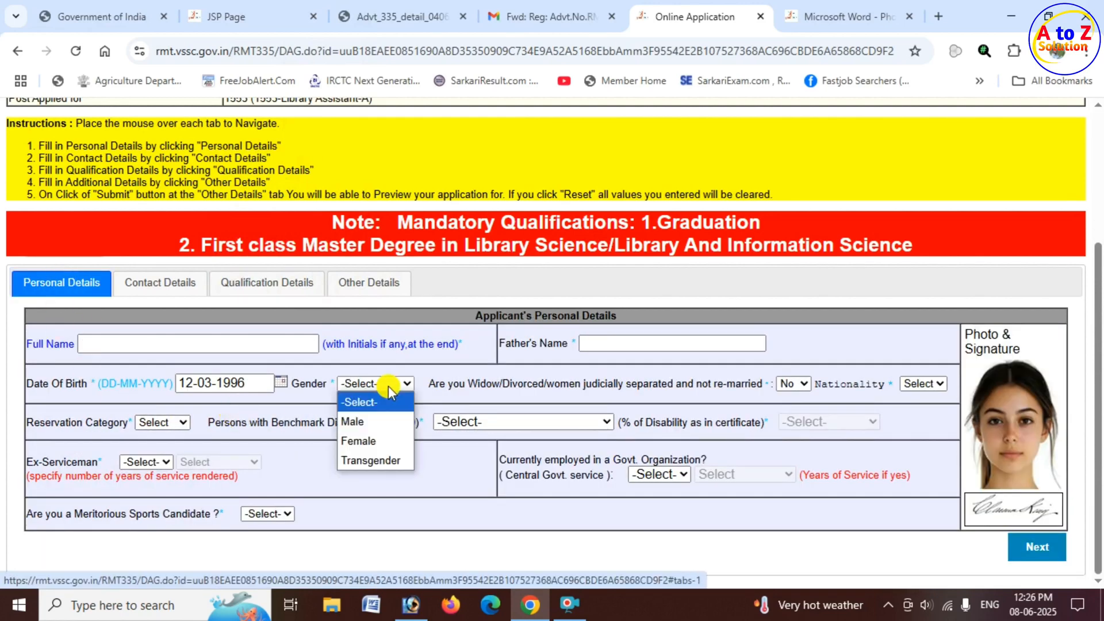
{"action": "left_click", "coordinate": [384, 441]}
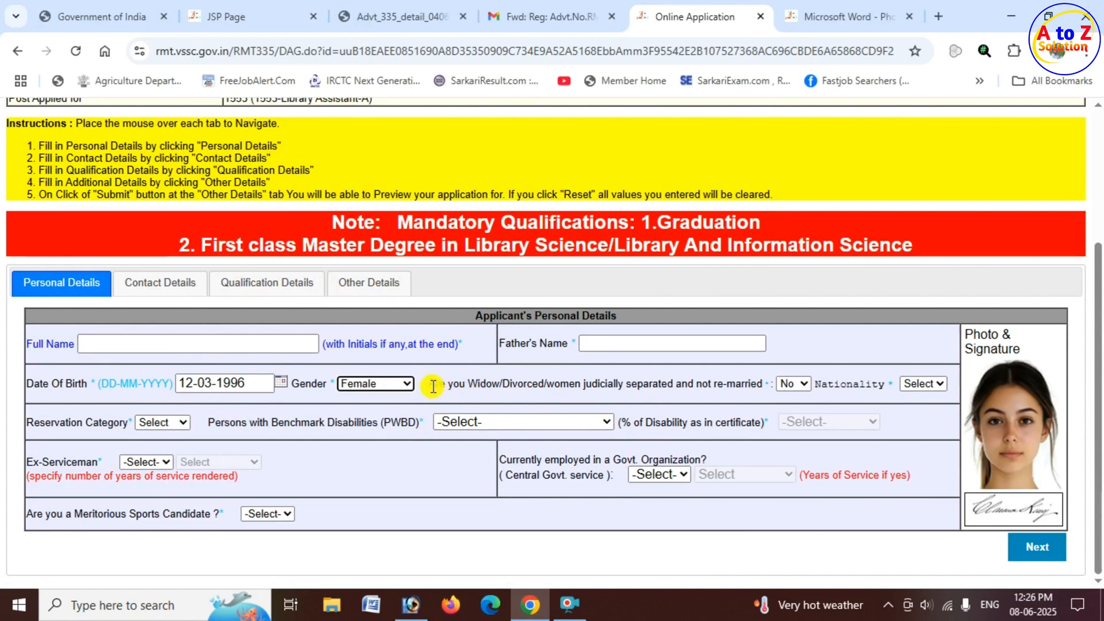
{"action": "left_click_drag", "start_coordinate": [433, 386], "coordinate": [732, 392]}
{"action": "left_click", "coordinate": [797, 385]}
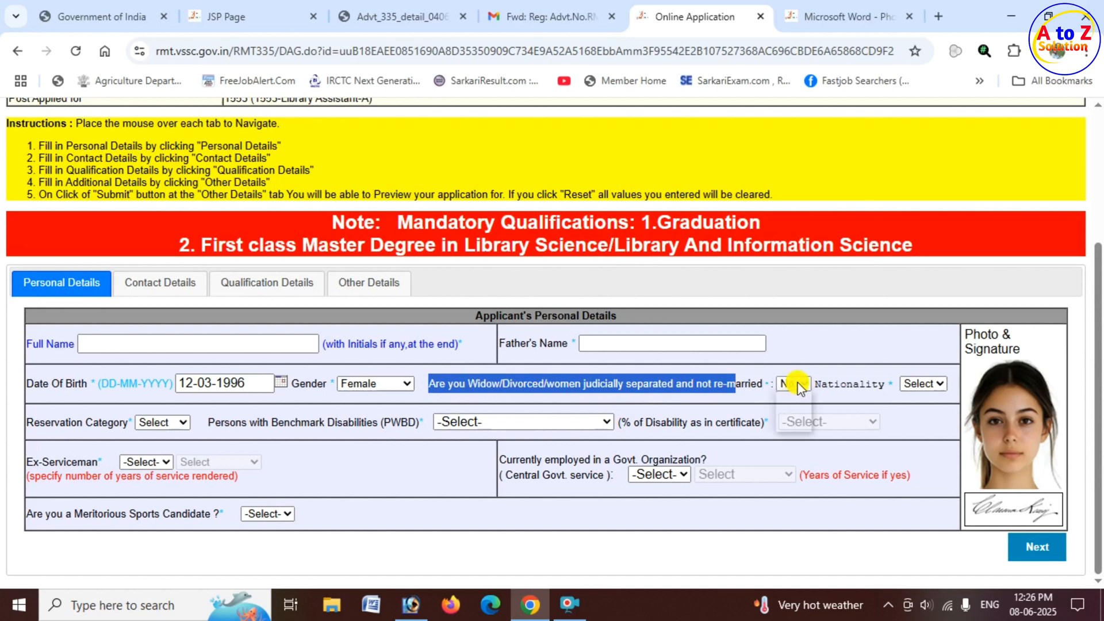
{"action": "left_click", "coordinate": [798, 384]}
Set the nationality to Indian and the reservation category to SC.
{"action": "left_click_drag", "start_coordinate": [832, 384], "coordinate": [880, 384]}
{"action": "left_click", "coordinate": [941, 384]}
{"action": "left_click", "coordinate": [935, 420]}
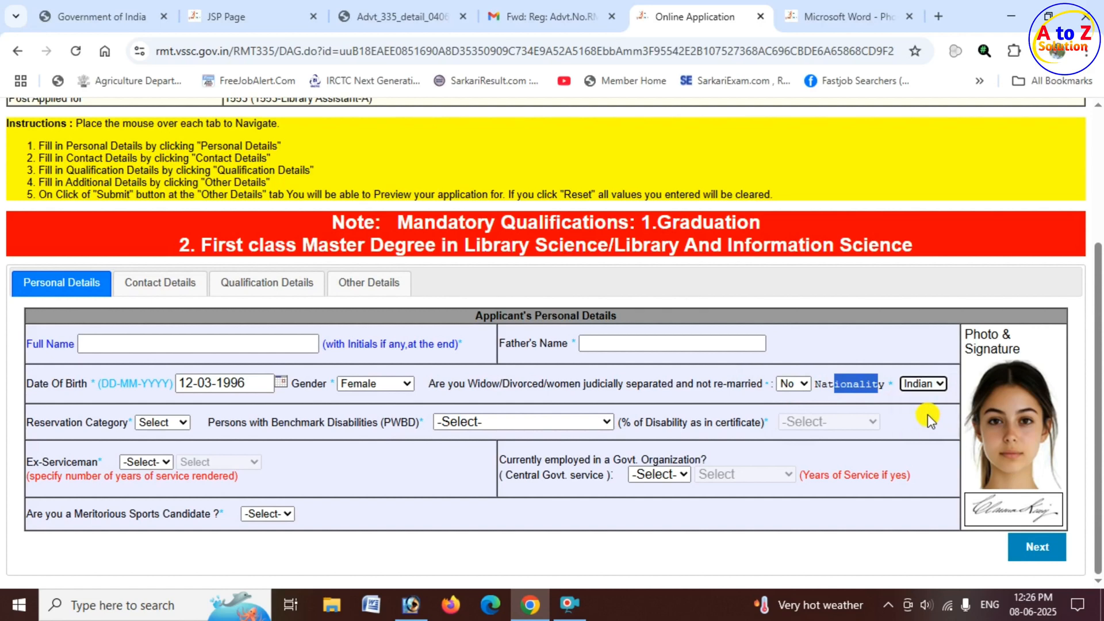
{"action": "left_click_drag", "start_coordinate": [33, 423], "coordinate": [124, 423]}
{"action": "left_click", "coordinate": [171, 423]}
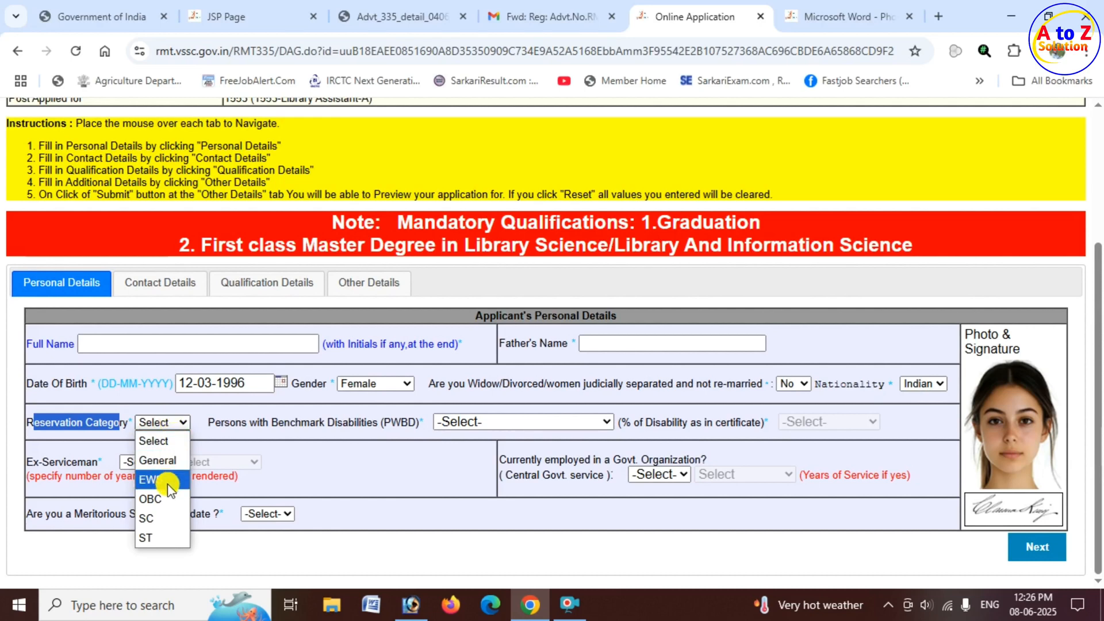
{"action": "left_click", "coordinate": [159, 520]}
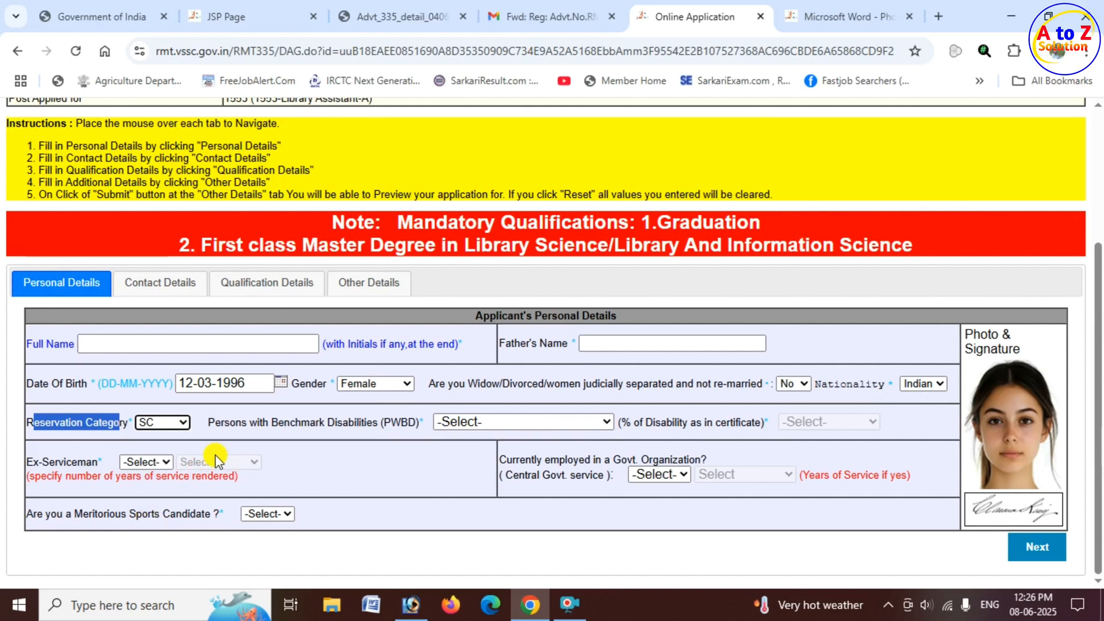
Set Persons with Benchmark Disabilities to Not Applicable and review the disability type and percentage options.
{"action": "left_click_drag", "start_coordinate": [302, 422], "coordinate": [411, 419]}
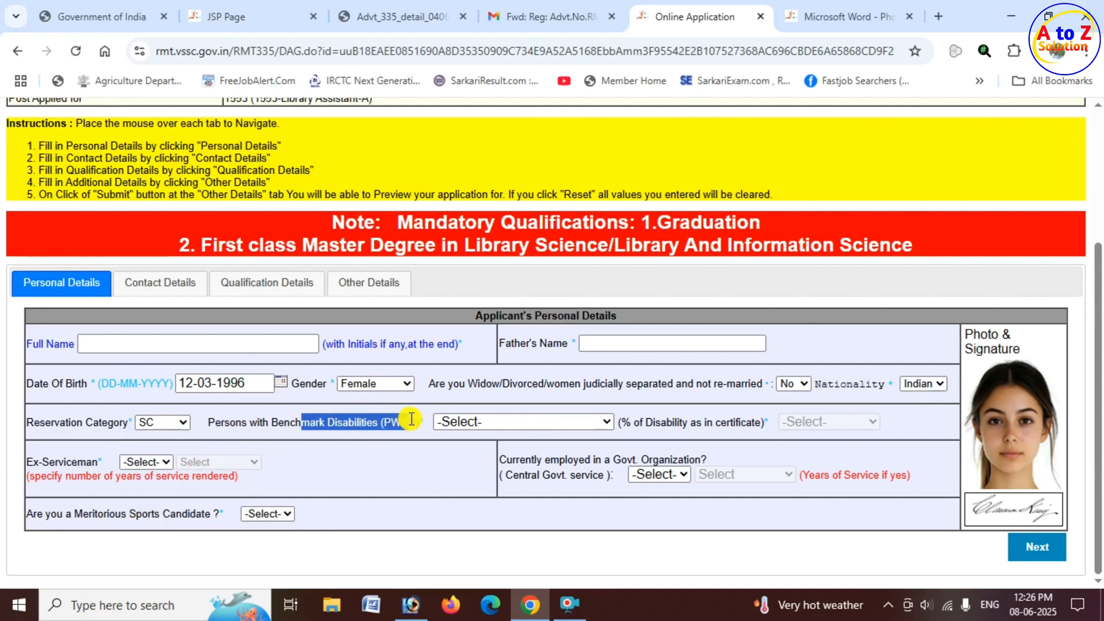
{"action": "left_click", "coordinate": [516, 419]}
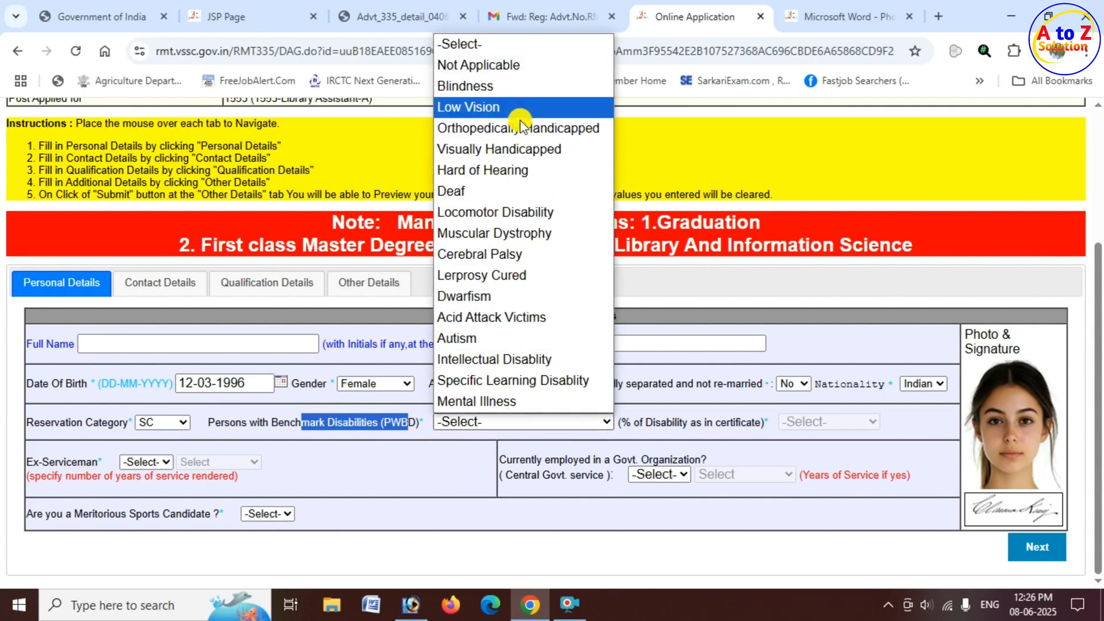
{"action": "left_click", "coordinate": [515, 66]}
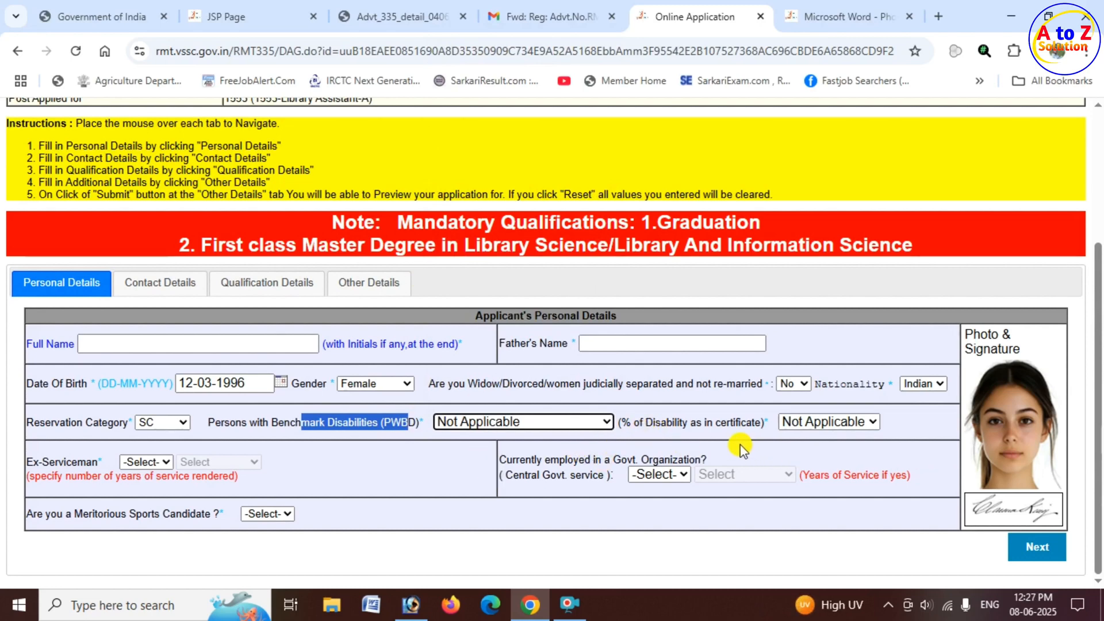
{"action": "left_click", "coordinate": [812, 423]}
{"action": "left_click", "coordinate": [812, 423]}
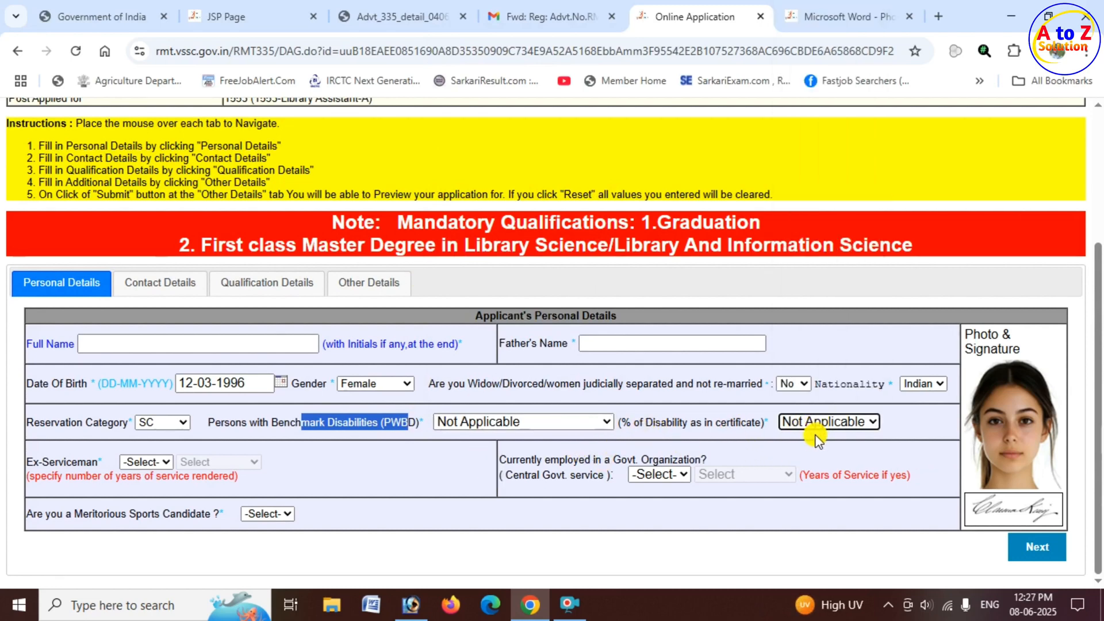
{"action": "left_click", "coordinate": [605, 422]}
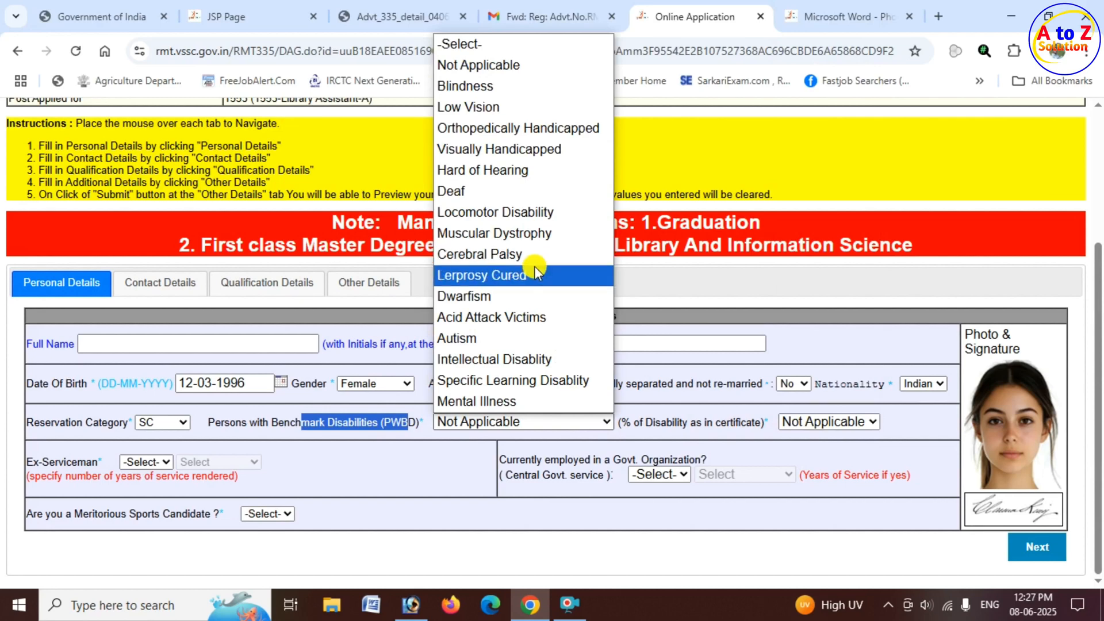
{"action": "left_click", "coordinate": [822, 422]}
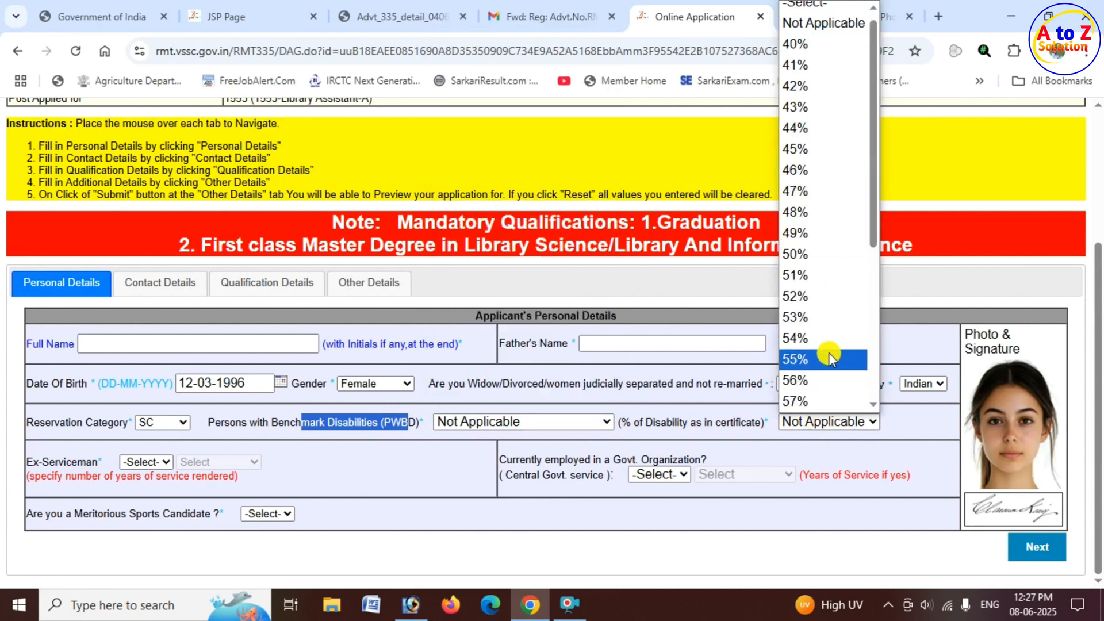
{"action": "left_click", "coordinate": [885, 454]}
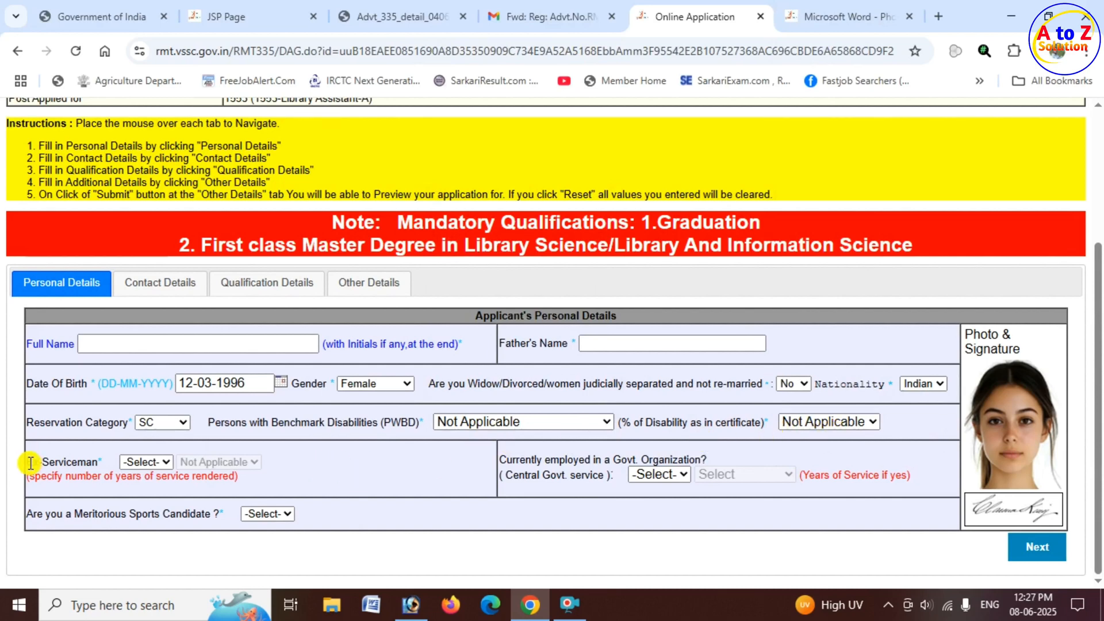
Set the Ex-Serviceman status to NO.
{"action": "left_click_drag", "start_coordinate": [26, 462], "coordinate": [93, 460]}
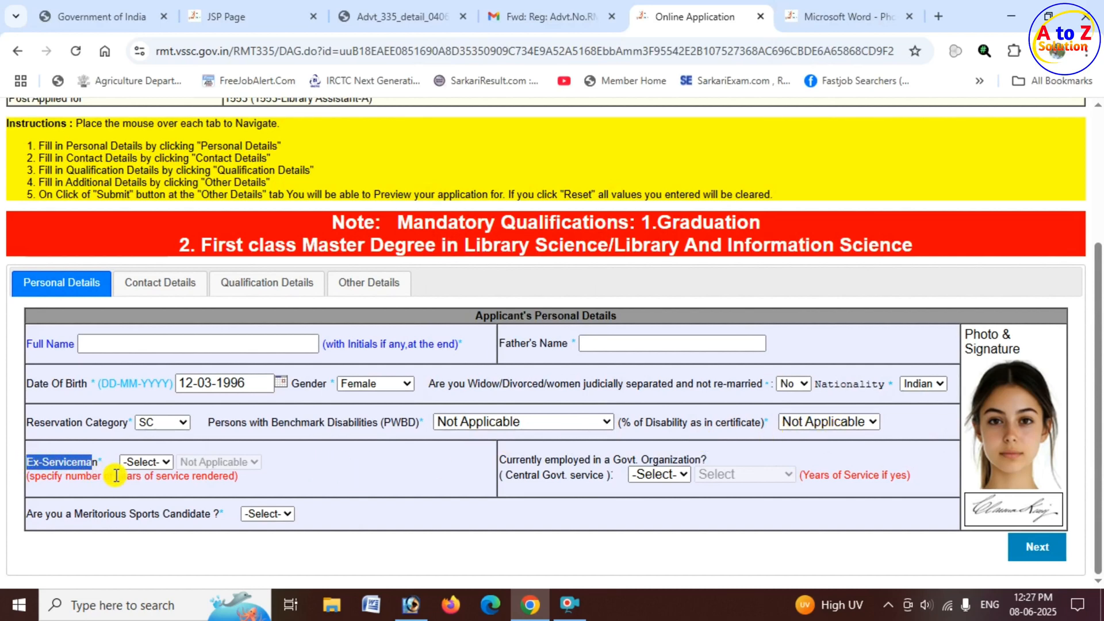
{"action": "left_click", "coordinate": [157, 461]}
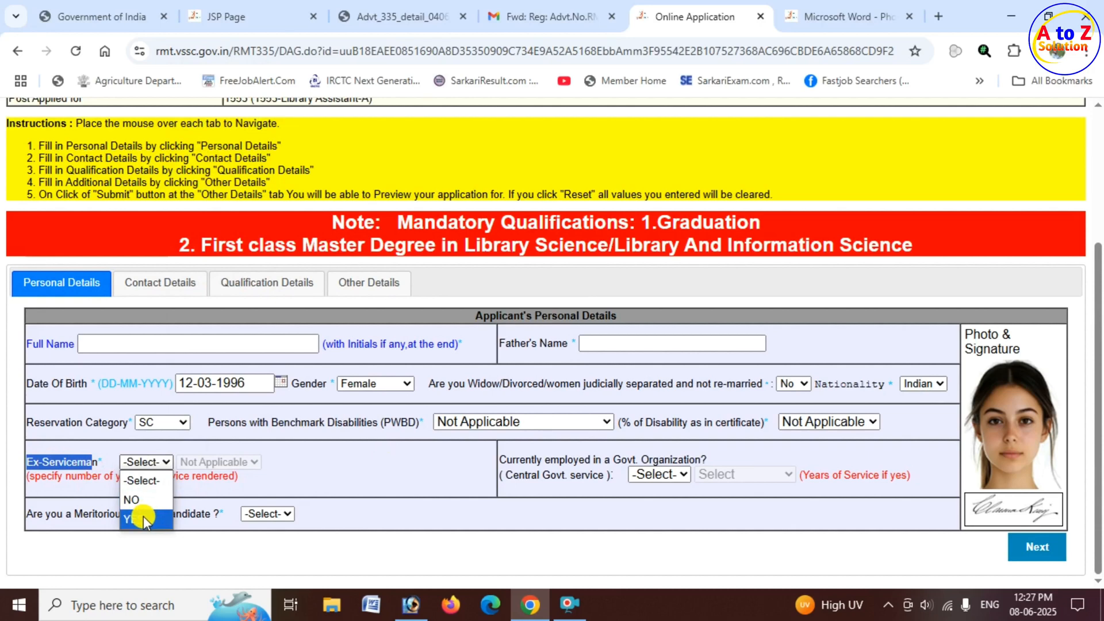
{"action": "left_click", "coordinate": [143, 516]}
{"action": "left_click", "coordinate": [154, 463]}
{"action": "left_click", "coordinate": [132, 499]}
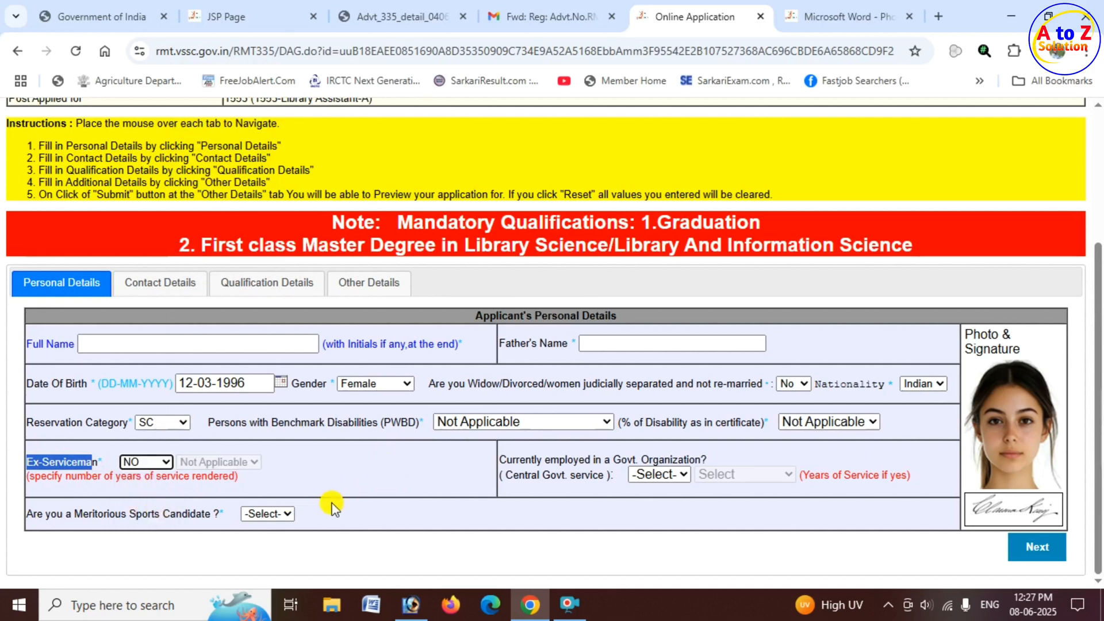
Answer NO to being currently employed in a Govt. Organization (Central Govt. service).
{"action": "left_click", "coordinate": [521, 459]}
{"action": "left_click_drag", "start_coordinate": [520, 459], "coordinate": [701, 458]}
{"action": "left_click_drag", "start_coordinate": [519, 475], "coordinate": [613, 475]}
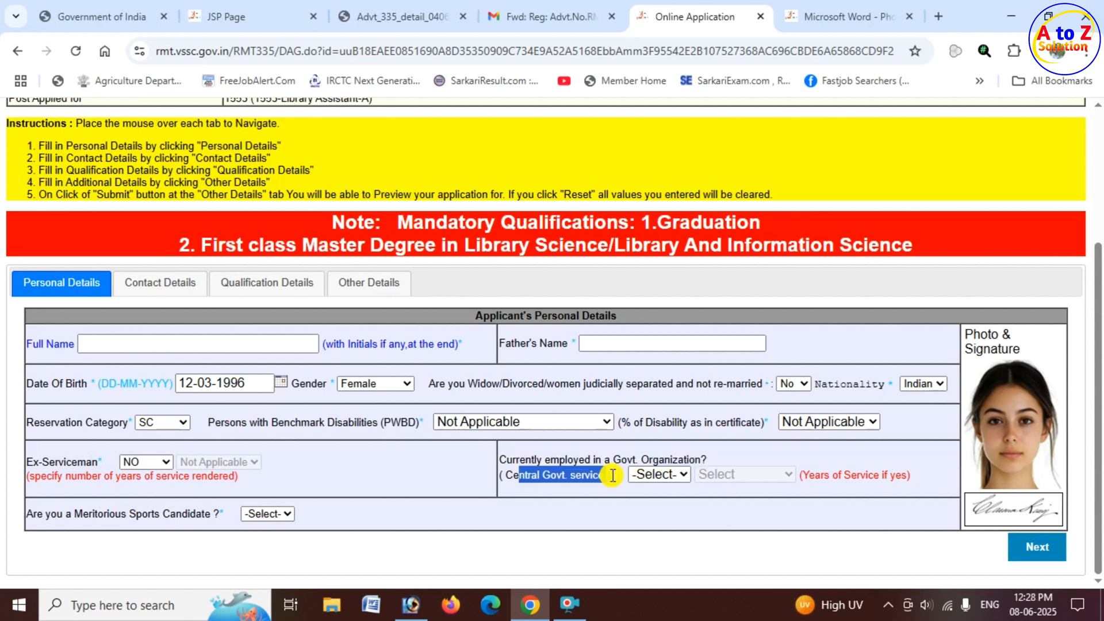
{"action": "scroll", "coordinate": [613, 475], "scroll_direction": "up", "scroll_amount": 2}
{"action": "scroll", "coordinate": [664, 496], "scroll_direction": "down", "scroll_amount": 2}
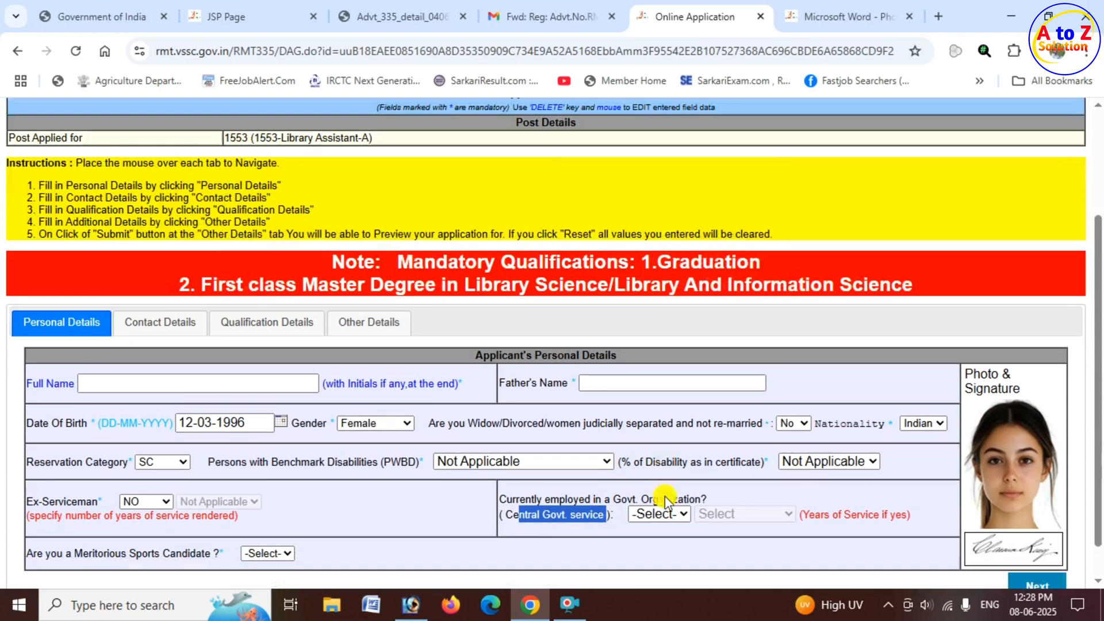
{"action": "left_click", "coordinate": [678, 471]}
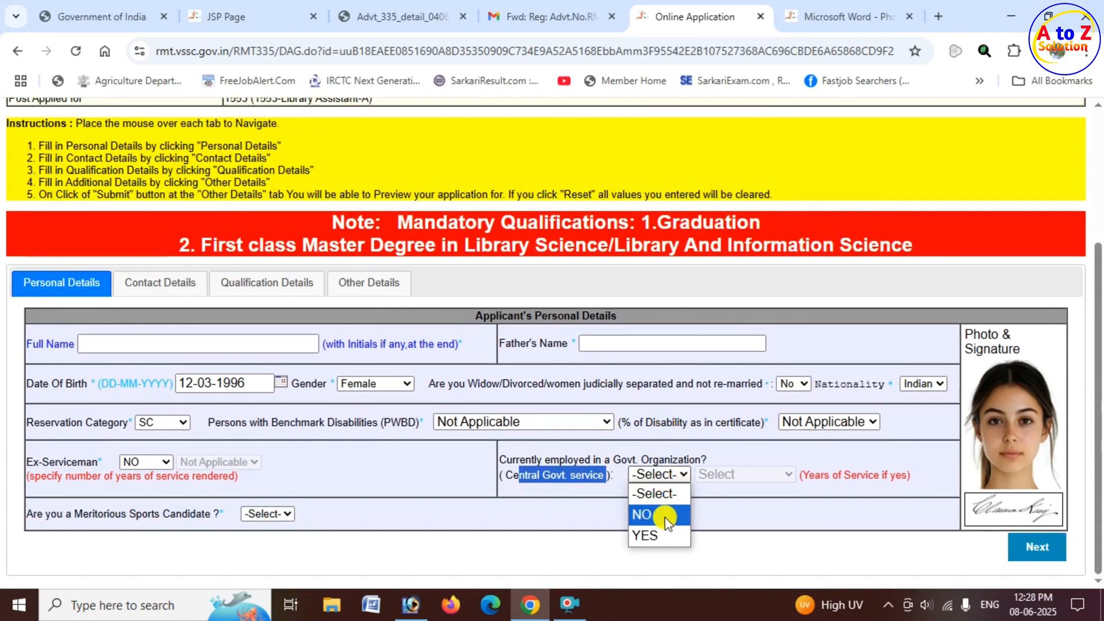
{"action": "left_click", "coordinate": [667, 521]}
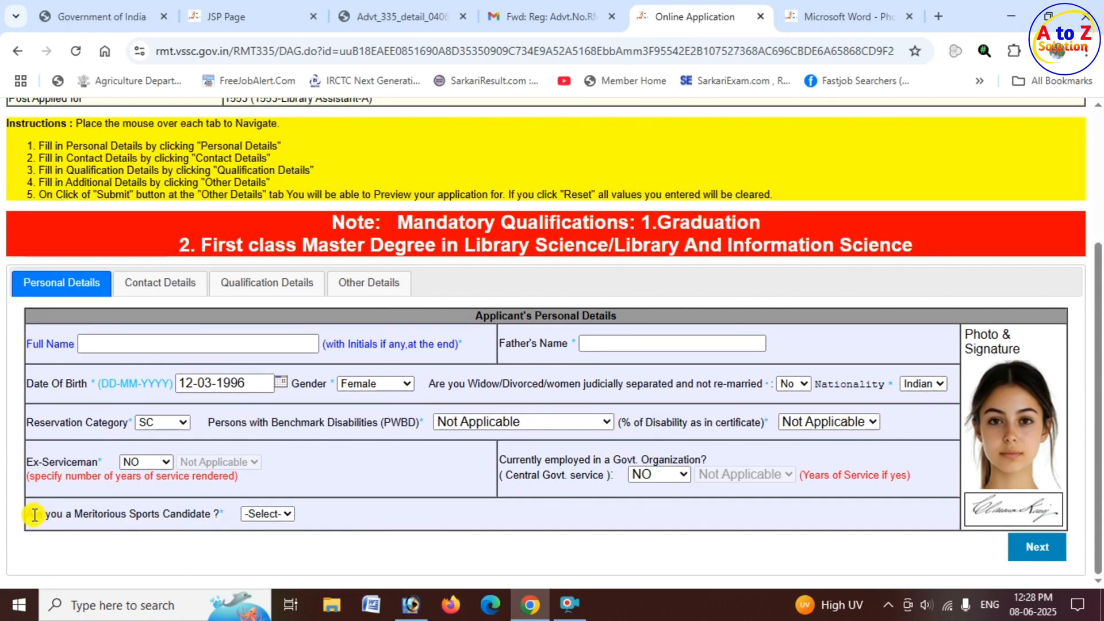
Answer NO to the Meritorious Sports Candidate question and continue to the contact details.
{"action": "left_click_drag", "start_coordinate": [35, 515], "coordinate": [214, 510]}
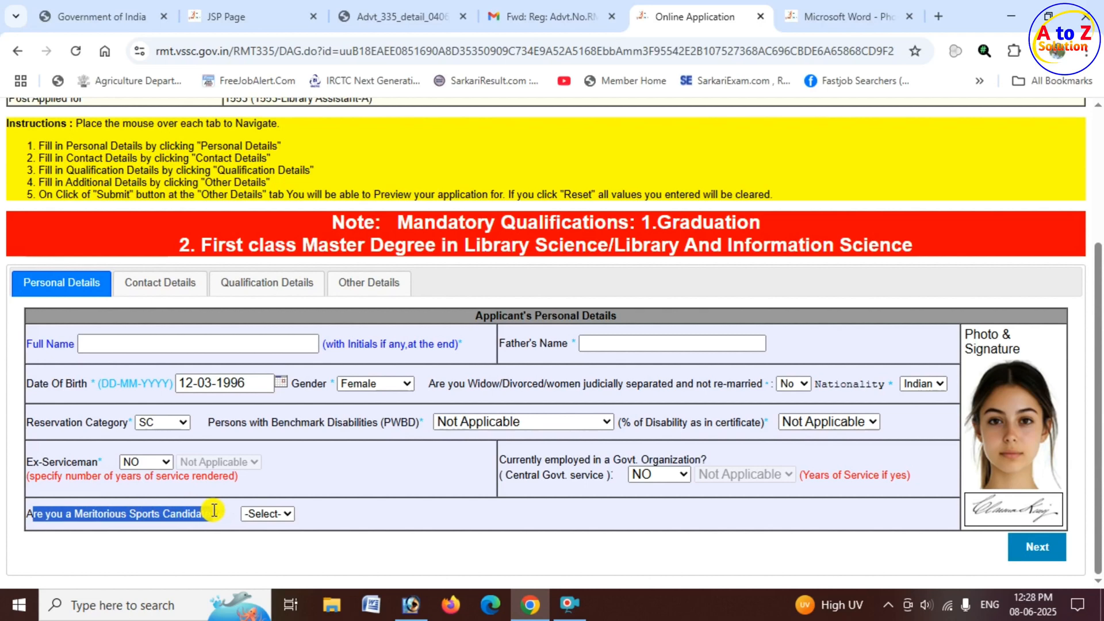
{"action": "left_click", "coordinate": [287, 516]}
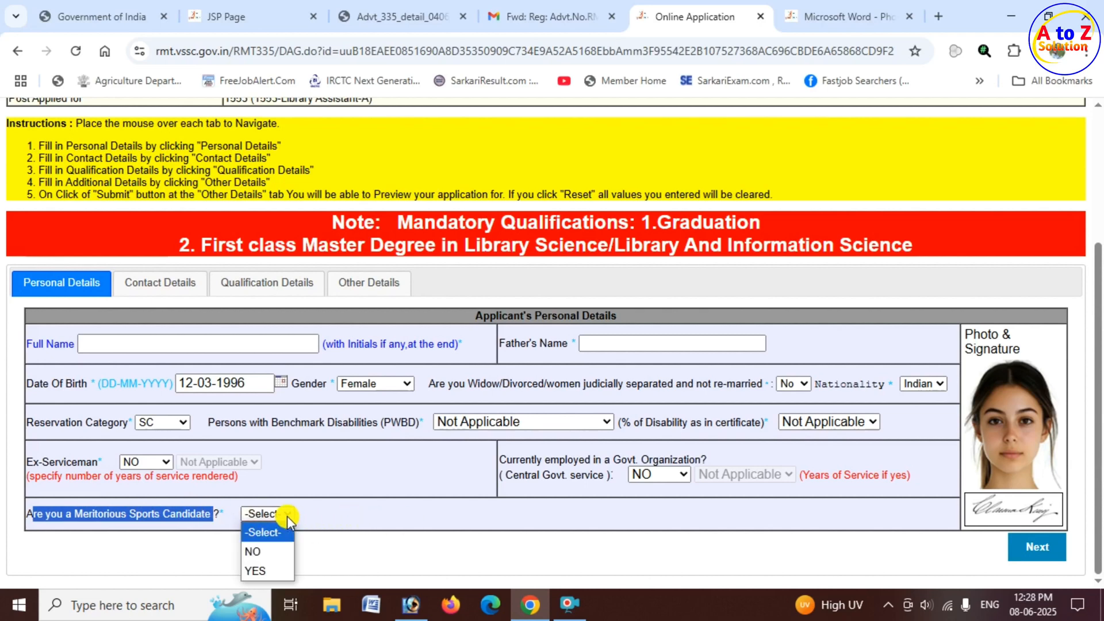
{"action": "left_click", "coordinate": [255, 571]}
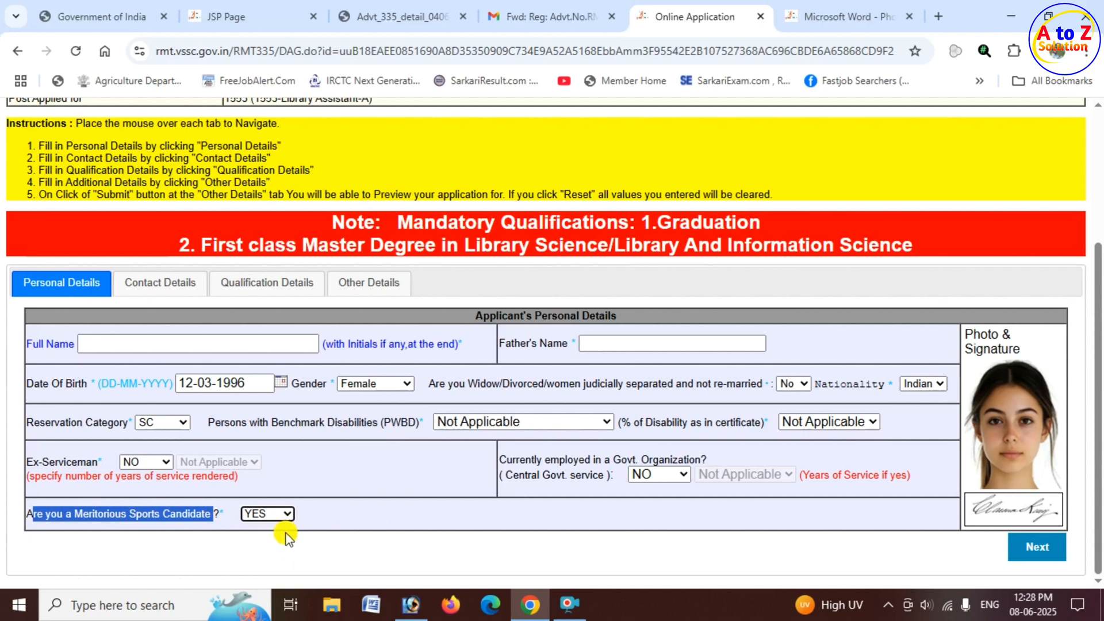
{"action": "left_click", "coordinate": [283, 515]}
{"action": "left_click", "coordinate": [284, 549]}
{"action": "left_click", "coordinate": [1040, 548]}
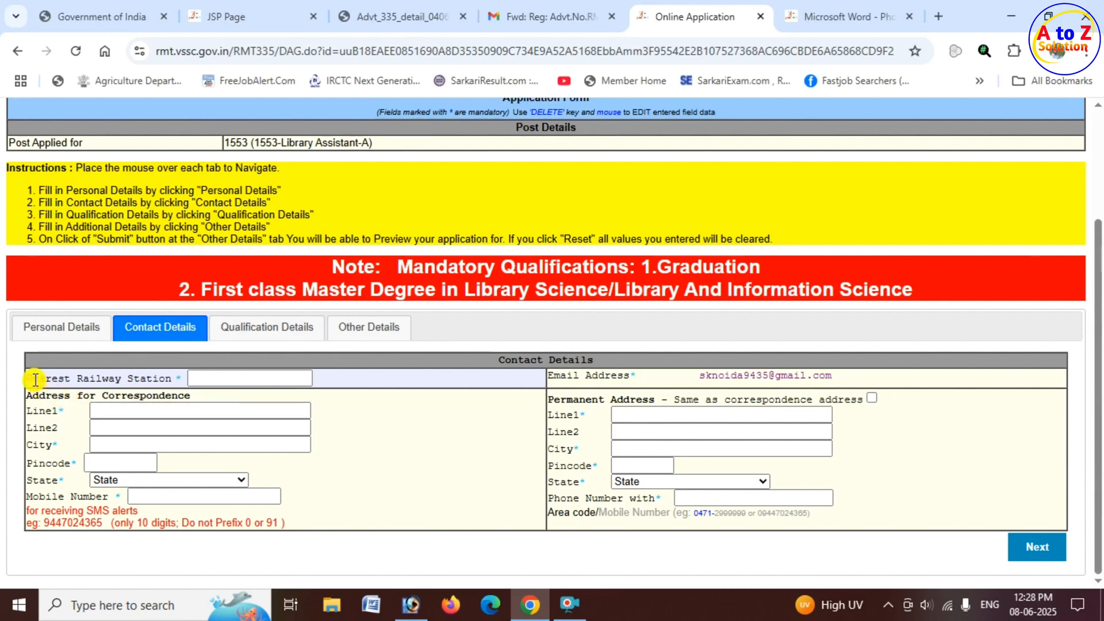
Examine the Nearest Railway Station field and the registered email address in the contact details.
{"action": "left_click_drag", "start_coordinate": [35, 379], "coordinate": [225, 381]}
{"action": "left_click", "coordinate": [239, 379]}
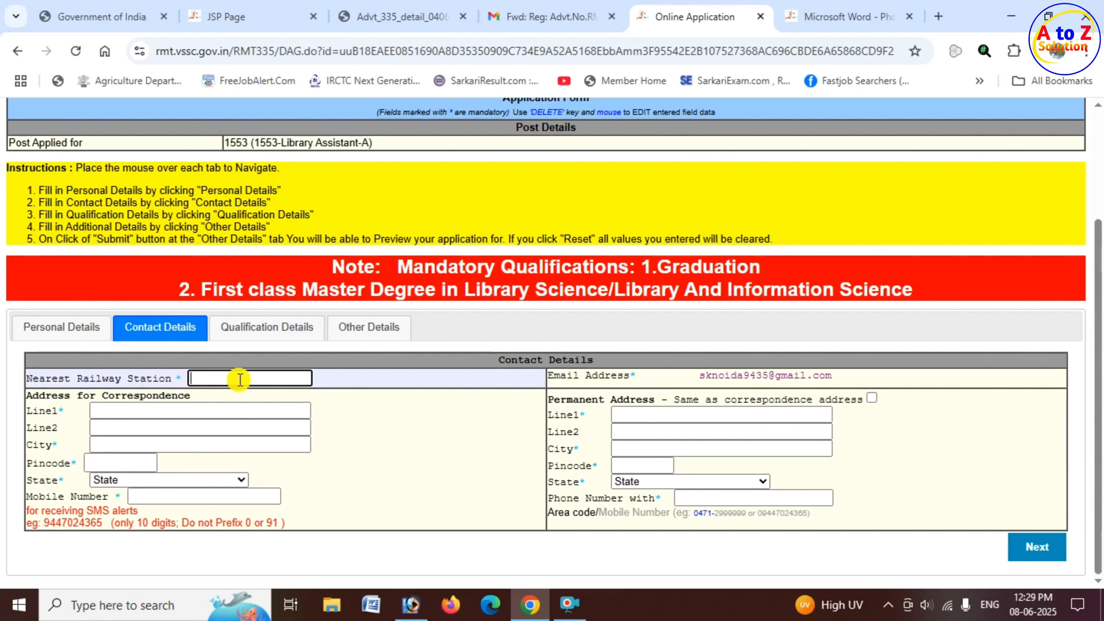
{"action": "left_click_drag", "start_coordinate": [711, 375], "coordinate": [841, 382]}
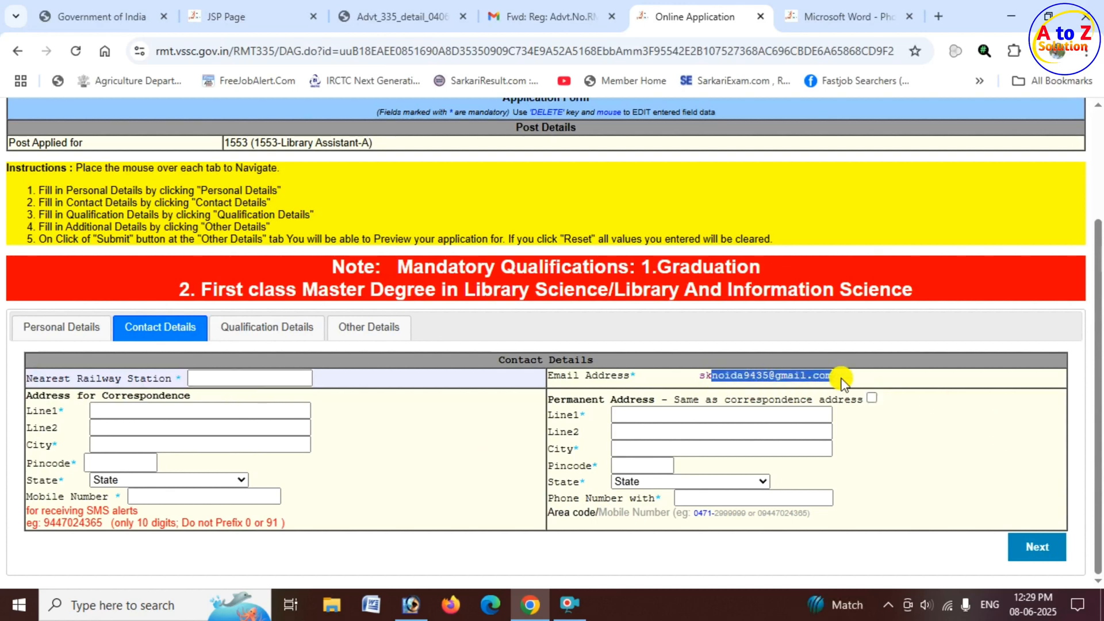
Fill in the applicant's address for correspondence, including both address lines, city, pincode and state.
{"action": "left_click_drag", "start_coordinate": [38, 395], "coordinate": [202, 397]}
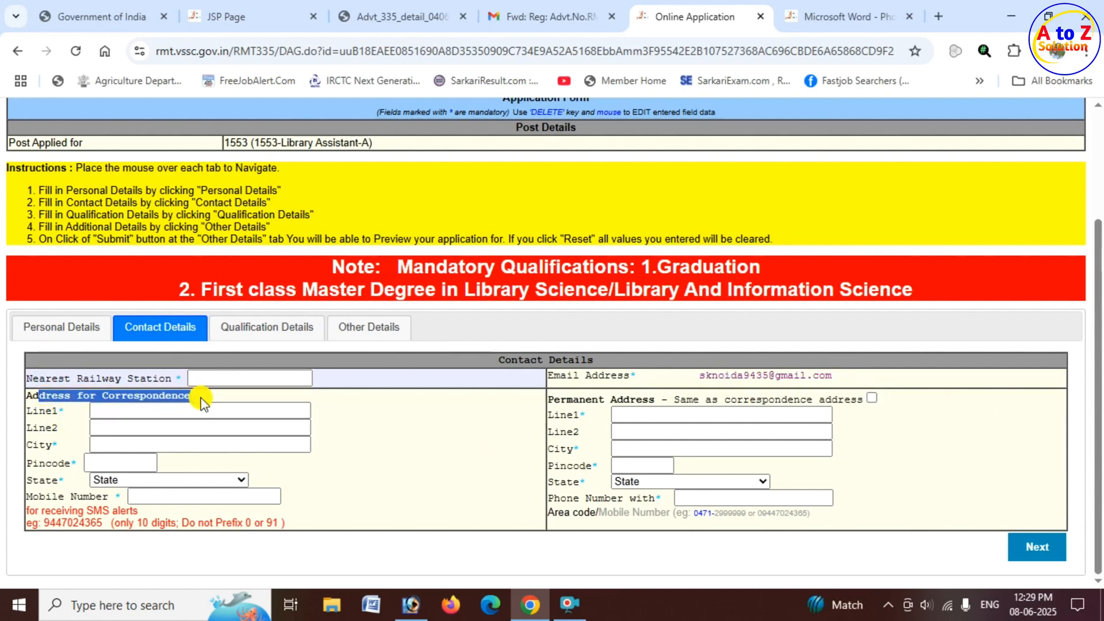
{"action": "left_click", "coordinate": [131, 411]}
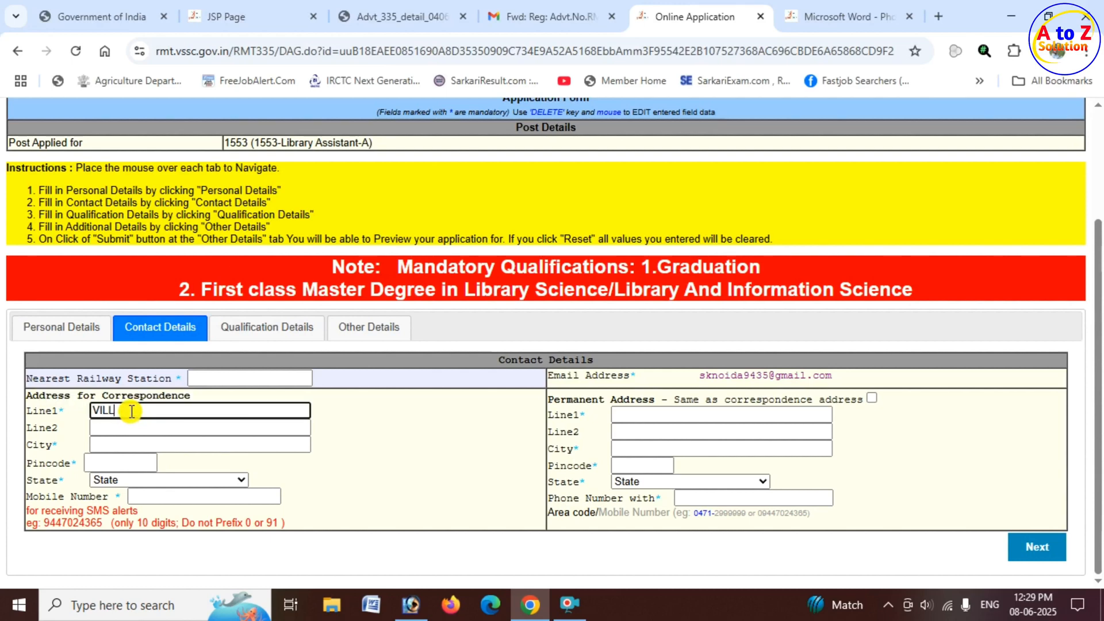
{"action": "key", "text": "Tab"}
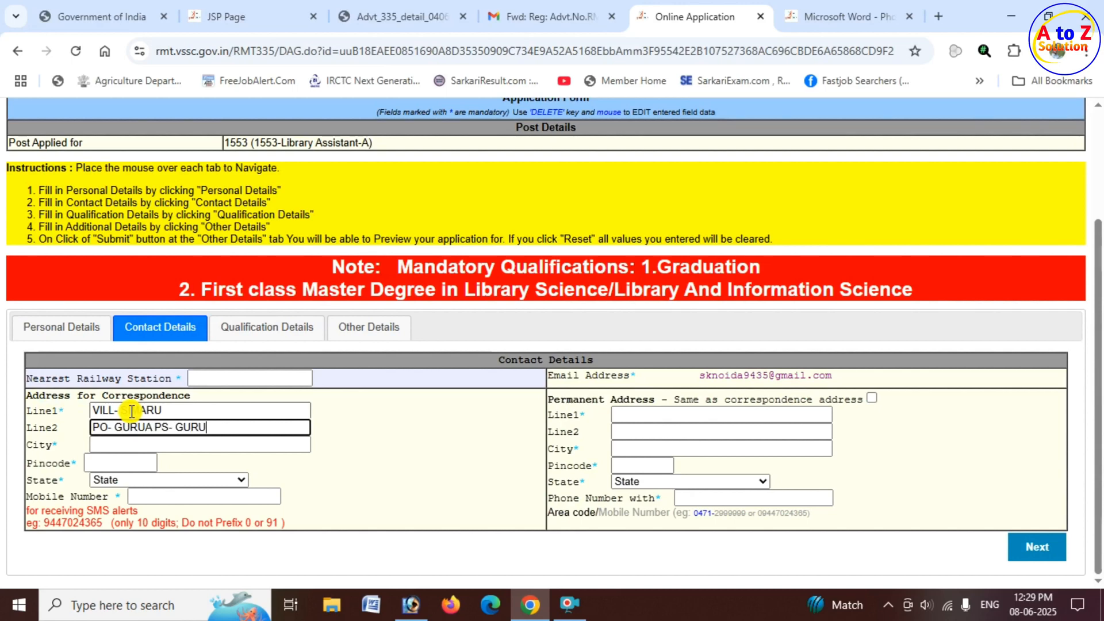
{"action": "left_click", "coordinate": [138, 444]}
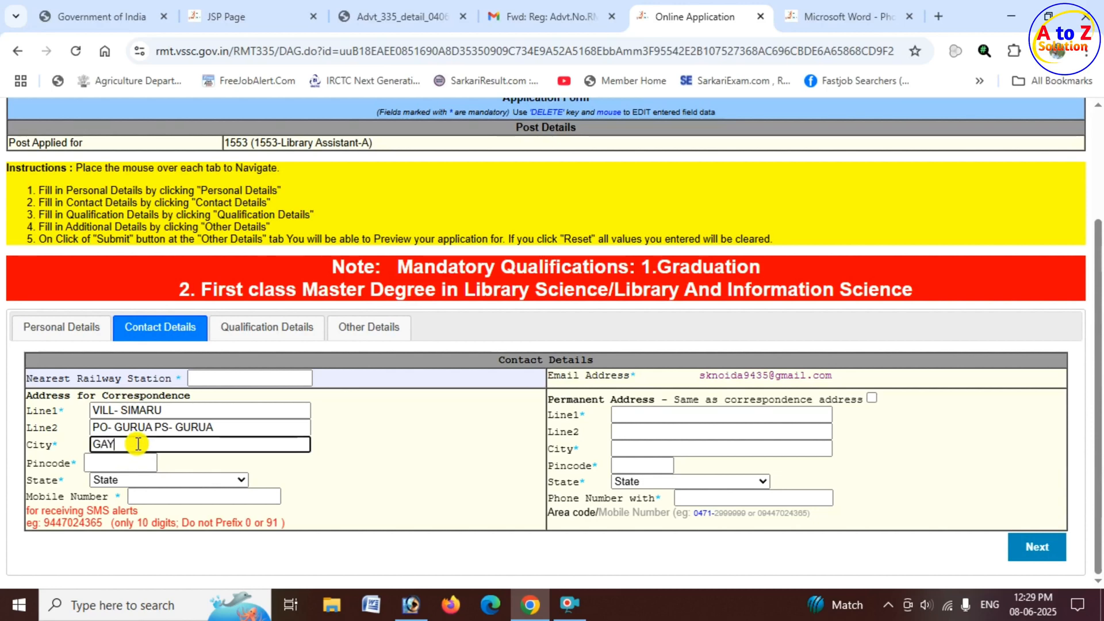
{"action": "left_click", "coordinate": [131, 457]}
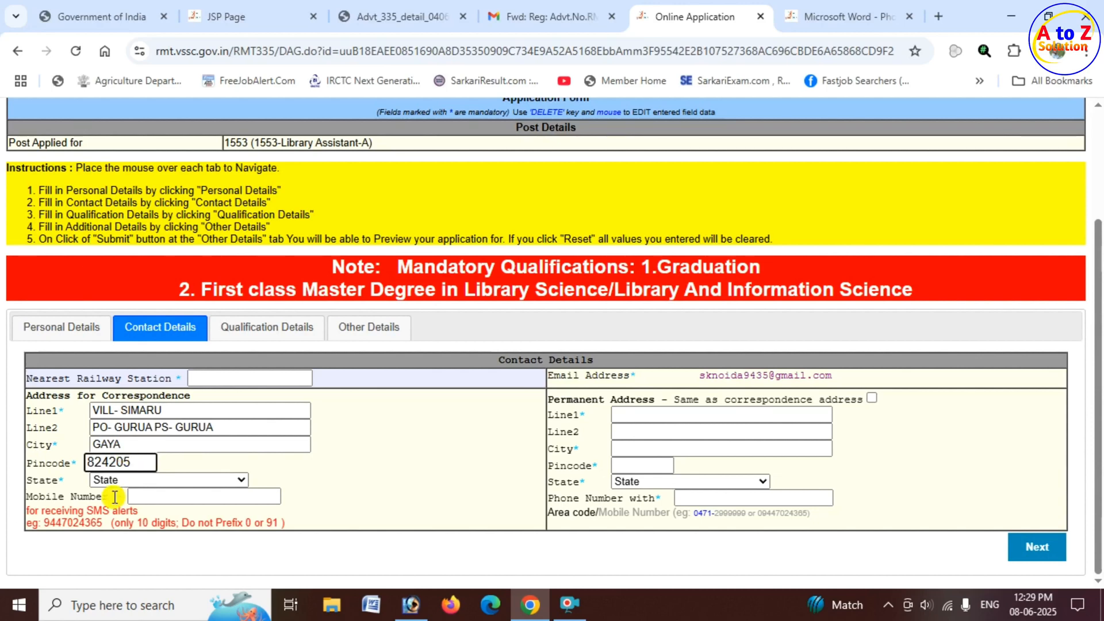
{"action": "left_click_drag", "start_coordinate": [40, 481], "coordinate": [81, 485]}
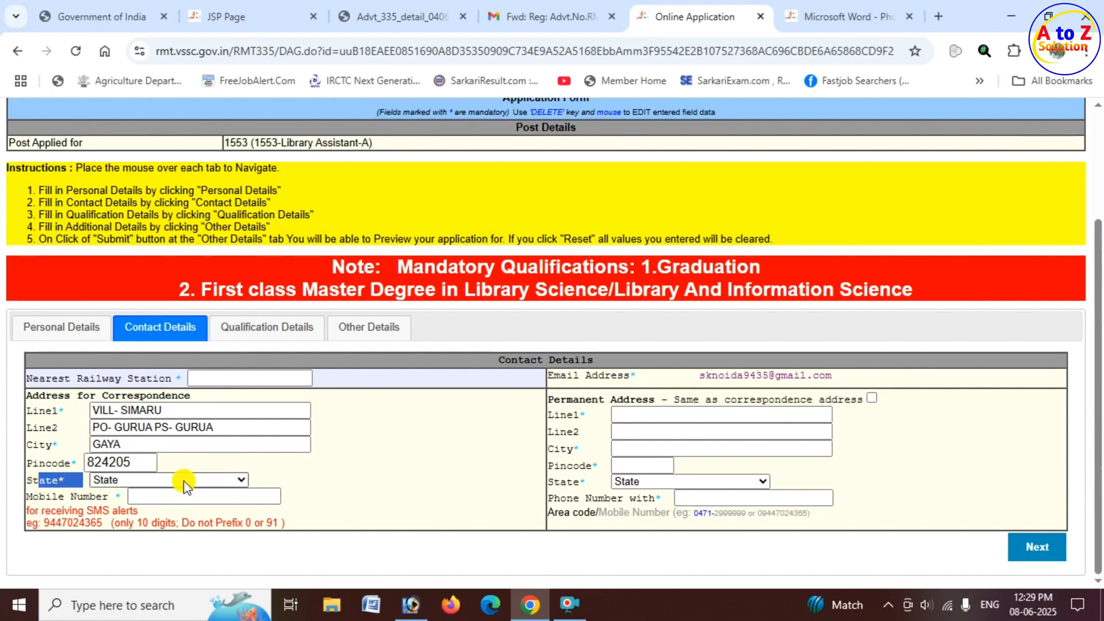
{"action": "left_click", "coordinate": [184, 480]}
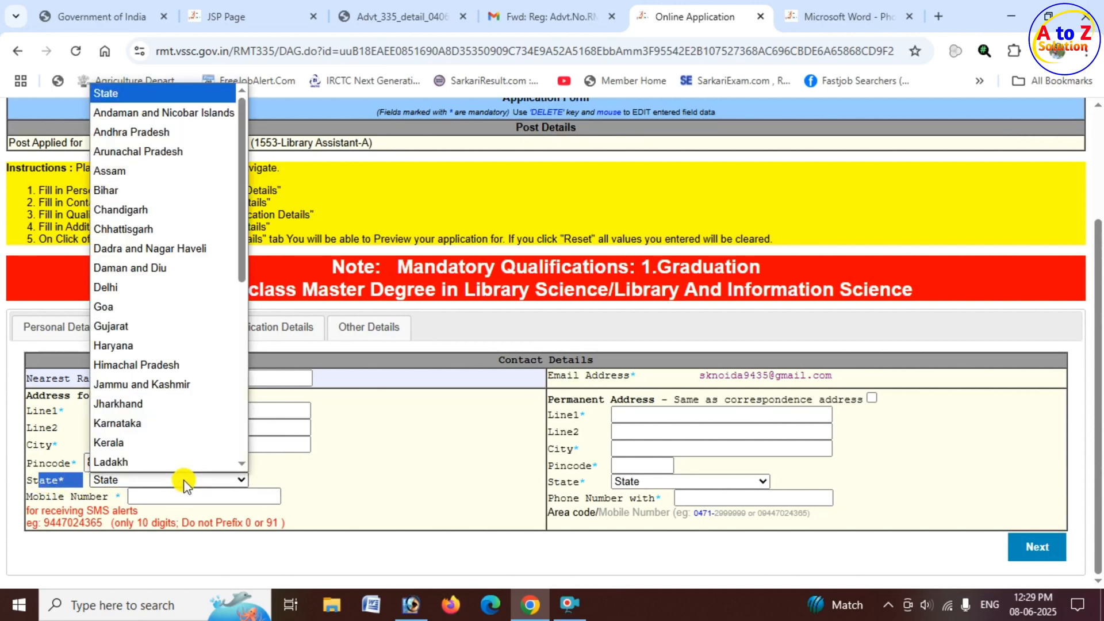
{"action": "left_click", "coordinate": [111, 191]}
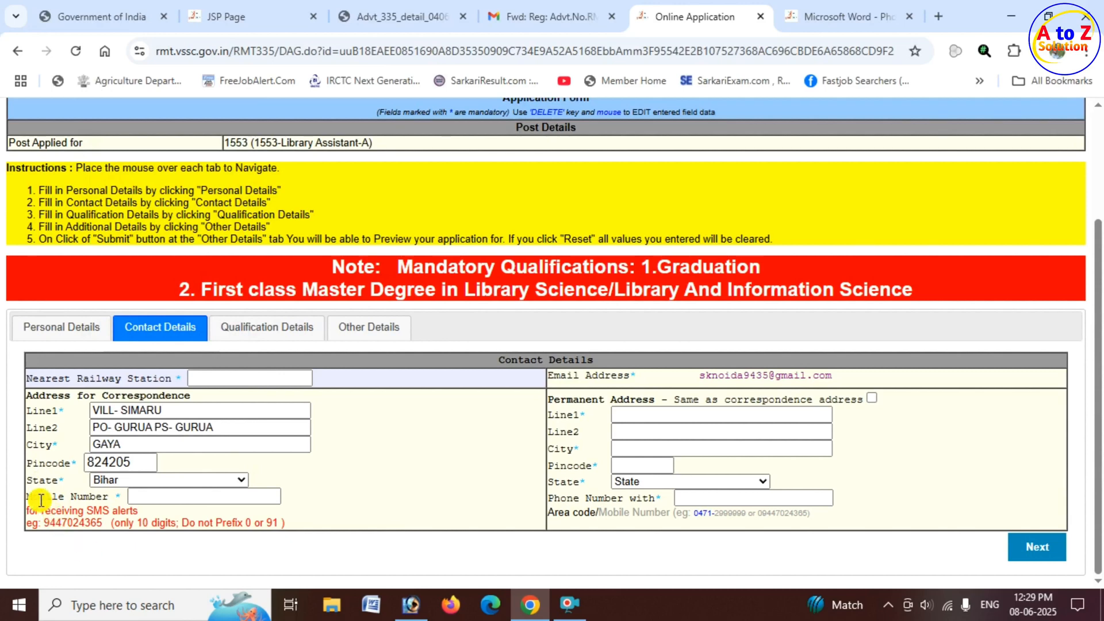
Review the mobile number format and the permanent address option, and continue to the qualification details.
{"action": "left_click_drag", "start_coordinate": [38, 495], "coordinate": [163, 500]}
{"action": "left_click", "coordinate": [164, 499]}
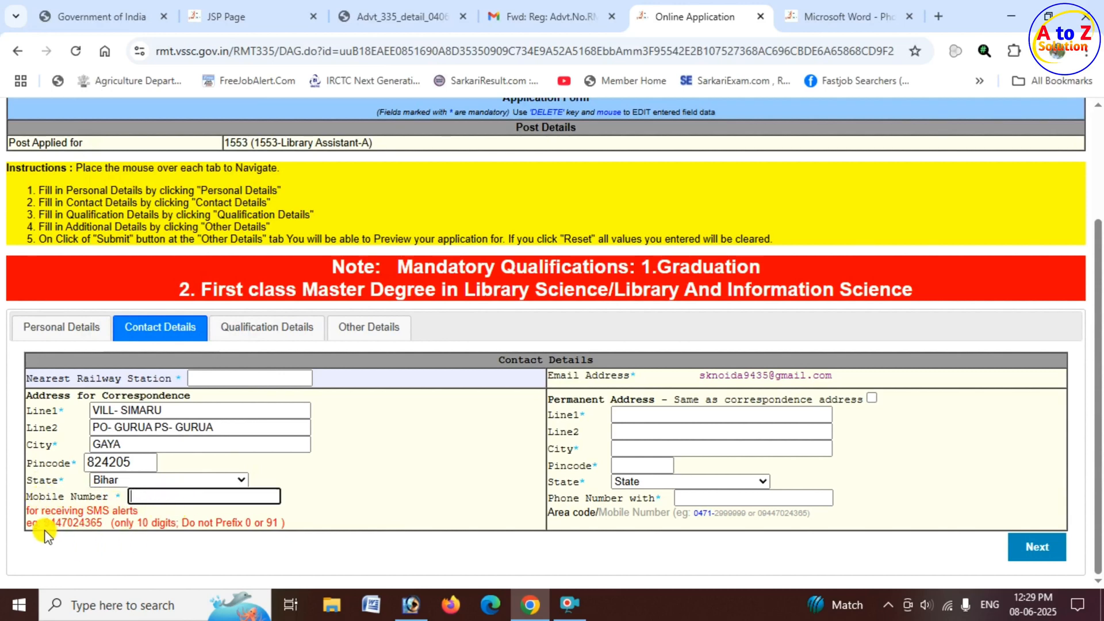
{"action": "left_click_drag", "start_coordinate": [44, 523], "coordinate": [104, 522]}
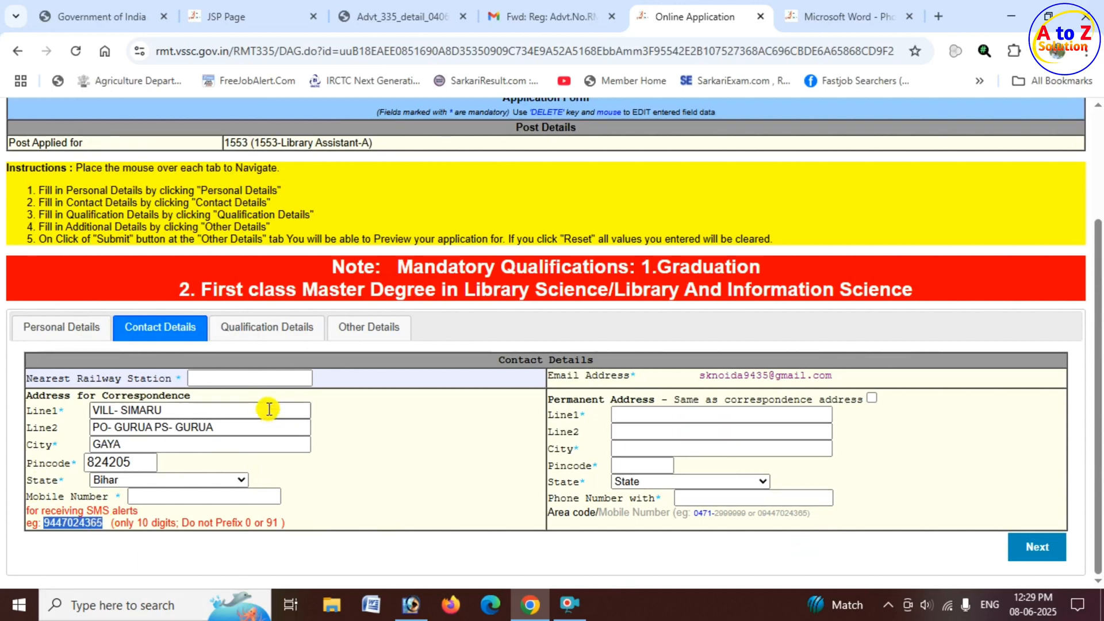
{"action": "left_click_drag", "start_coordinate": [153, 396], "coordinate": [405, 409]}
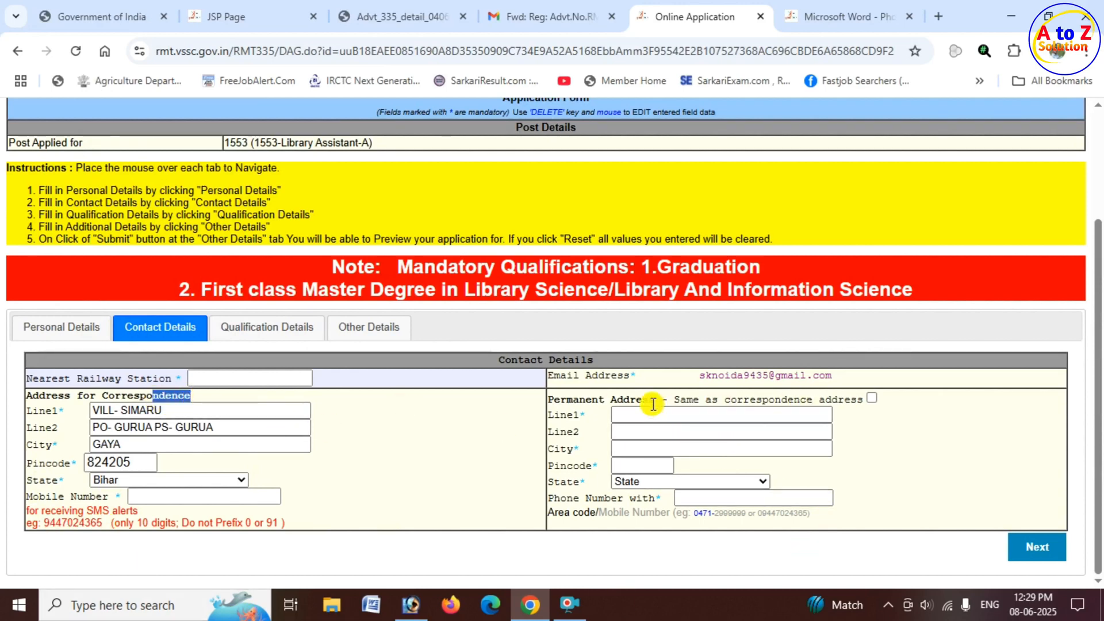
{"action": "left_click_drag", "start_coordinate": [650, 399], "coordinate": [808, 408]}
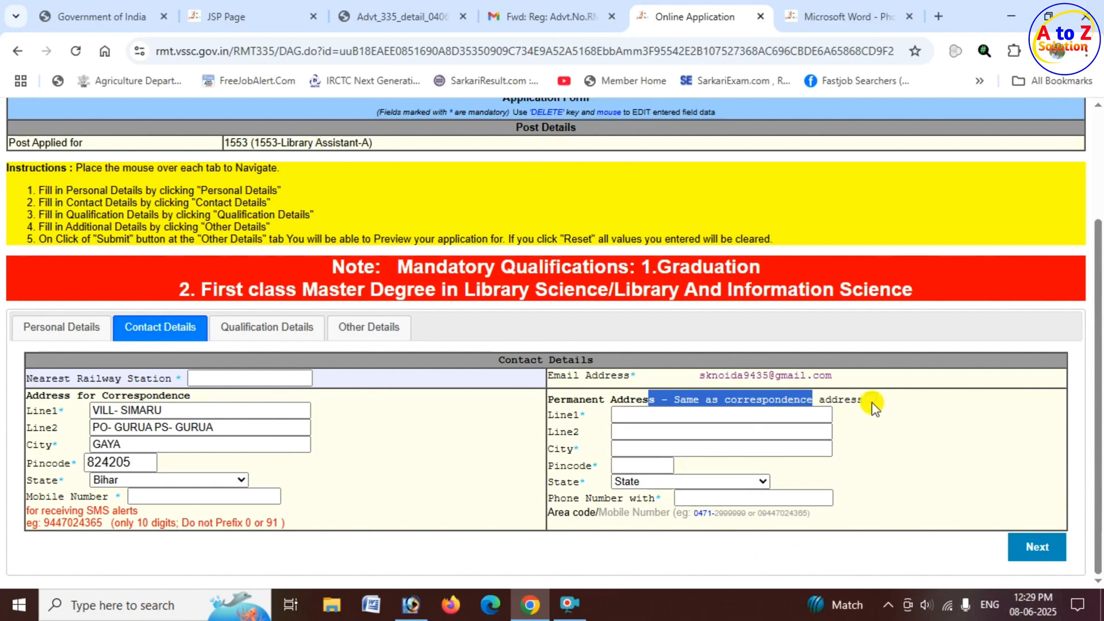
{"action": "left_click", "coordinate": [850, 548]}
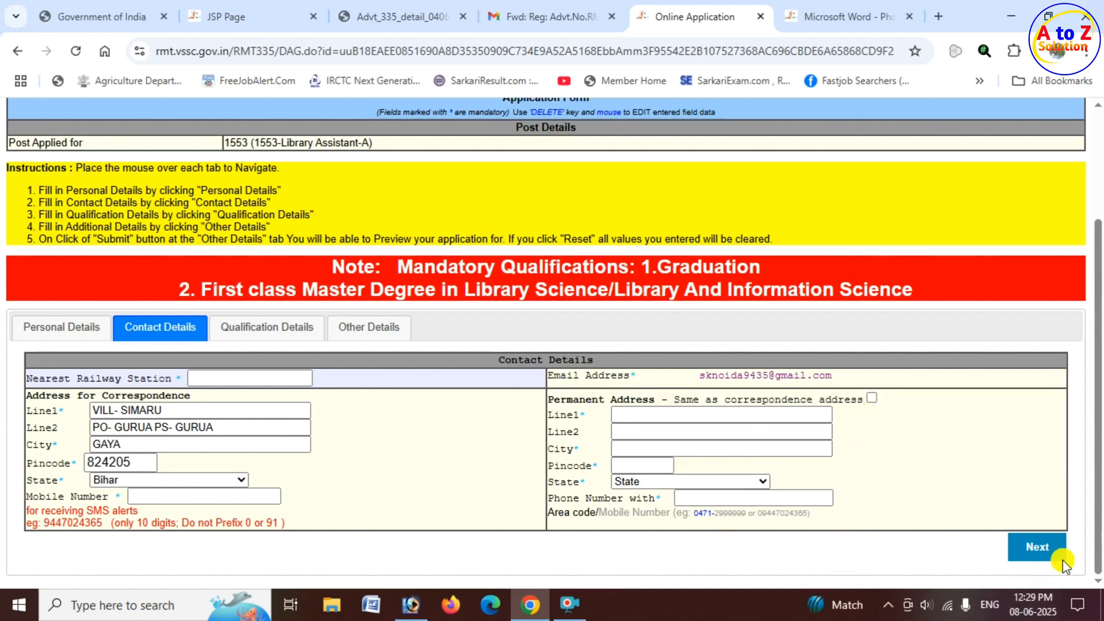
{"action": "left_click", "coordinate": [1040, 547]}
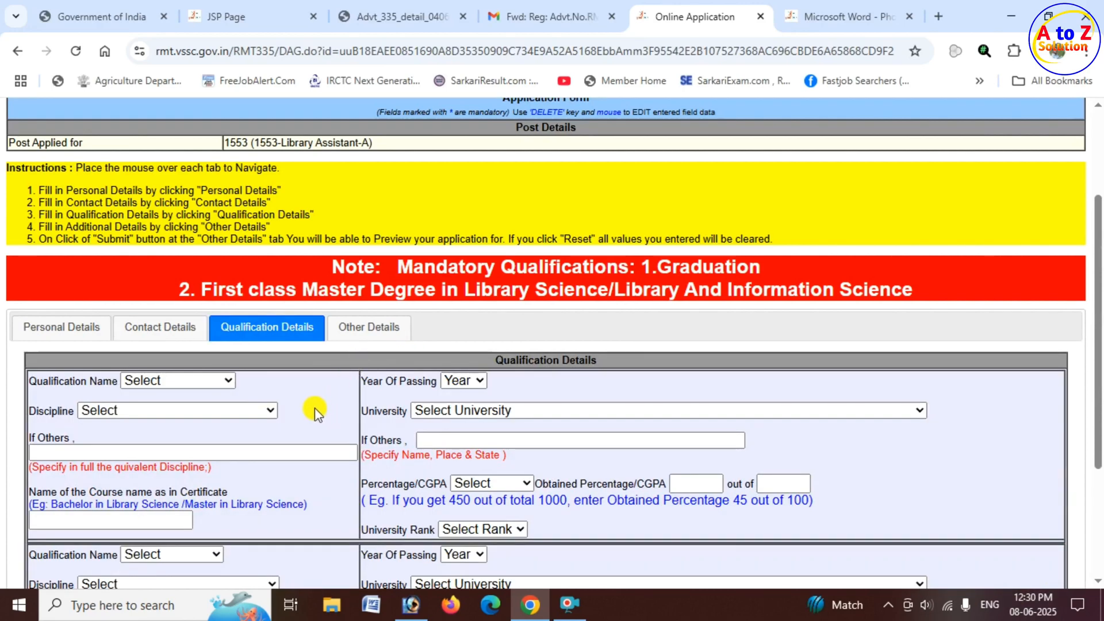
Set the first qualification to Bachelor Degree with Science as its discipline.
{"action": "scroll", "coordinate": [317, 408], "scroll_direction": "down", "scroll_amount": 1}
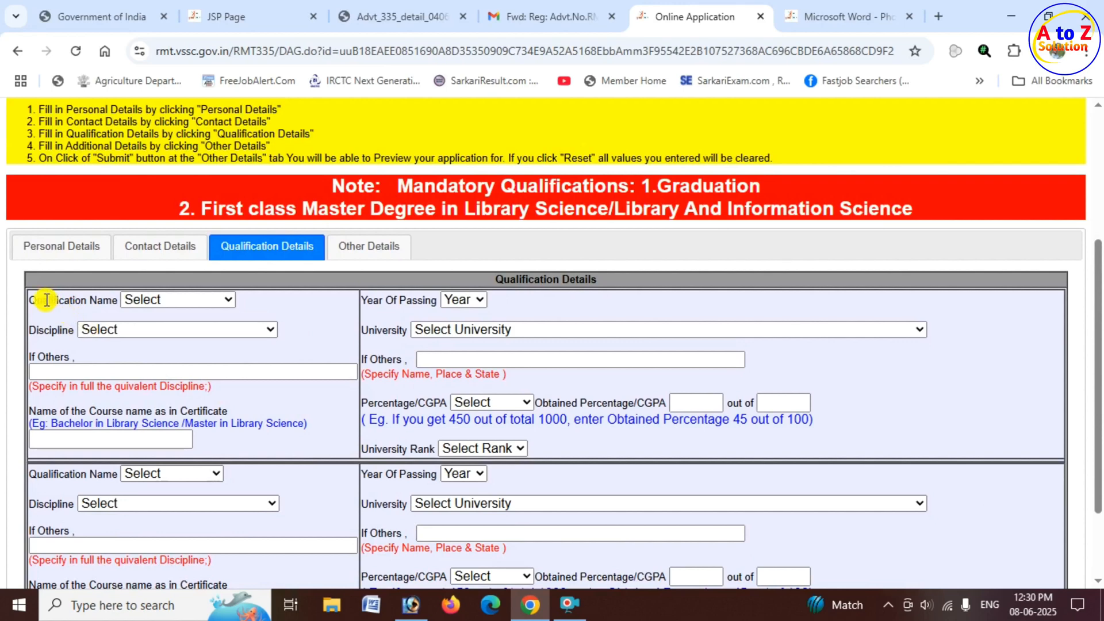
{"action": "left_click_drag", "start_coordinate": [41, 299], "coordinate": [123, 300]}
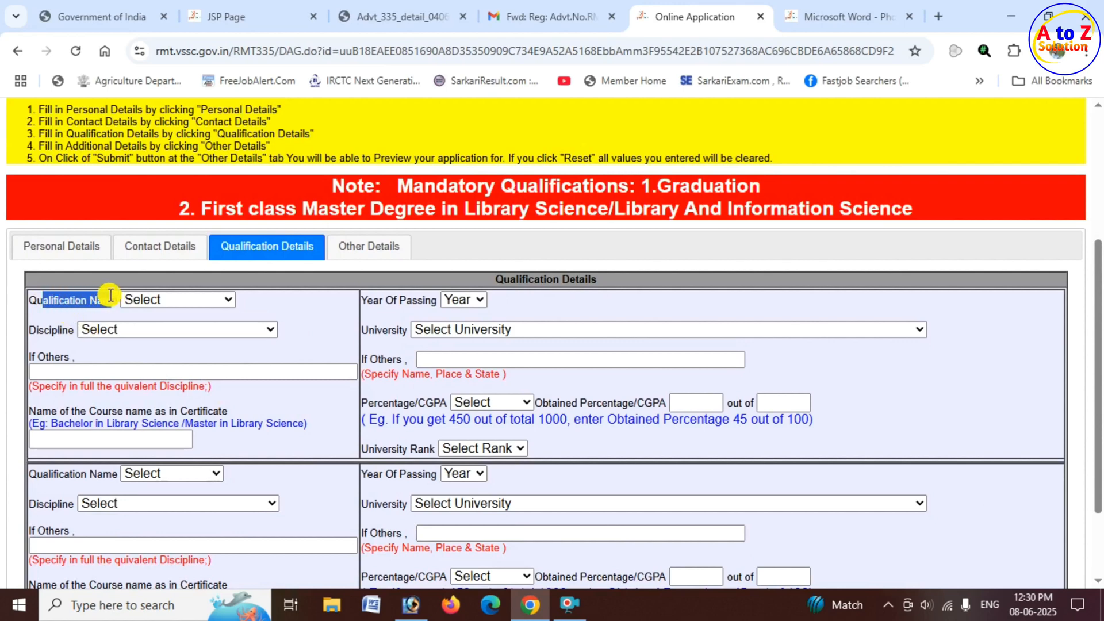
{"action": "left_click", "coordinate": [189, 300]}
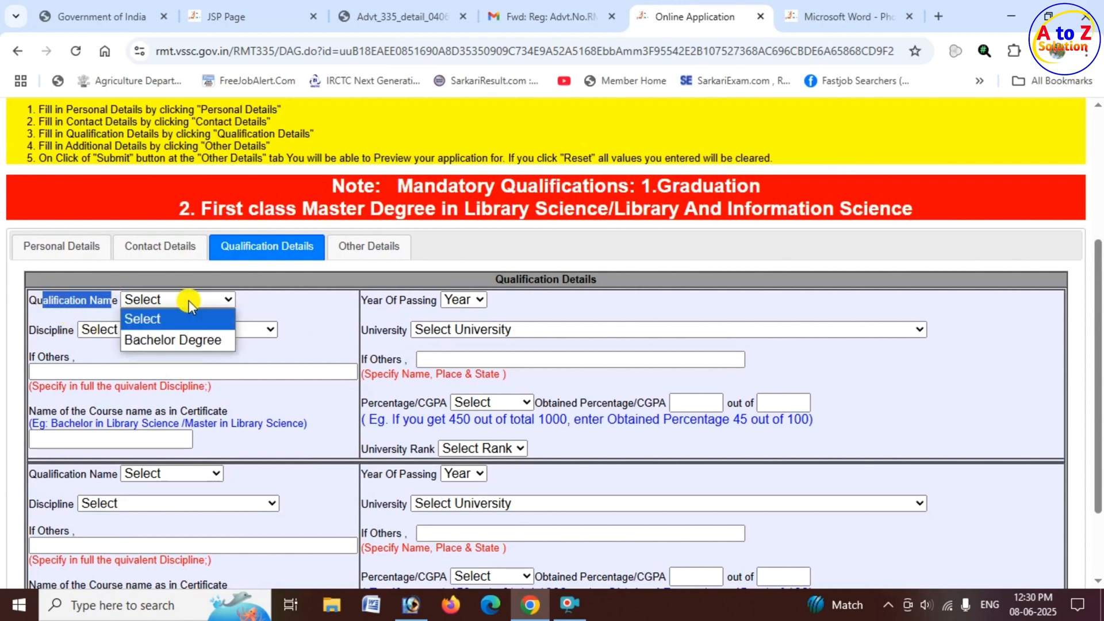
{"action": "left_click", "coordinate": [191, 343]}
{"action": "left_click", "coordinate": [29, 337]}
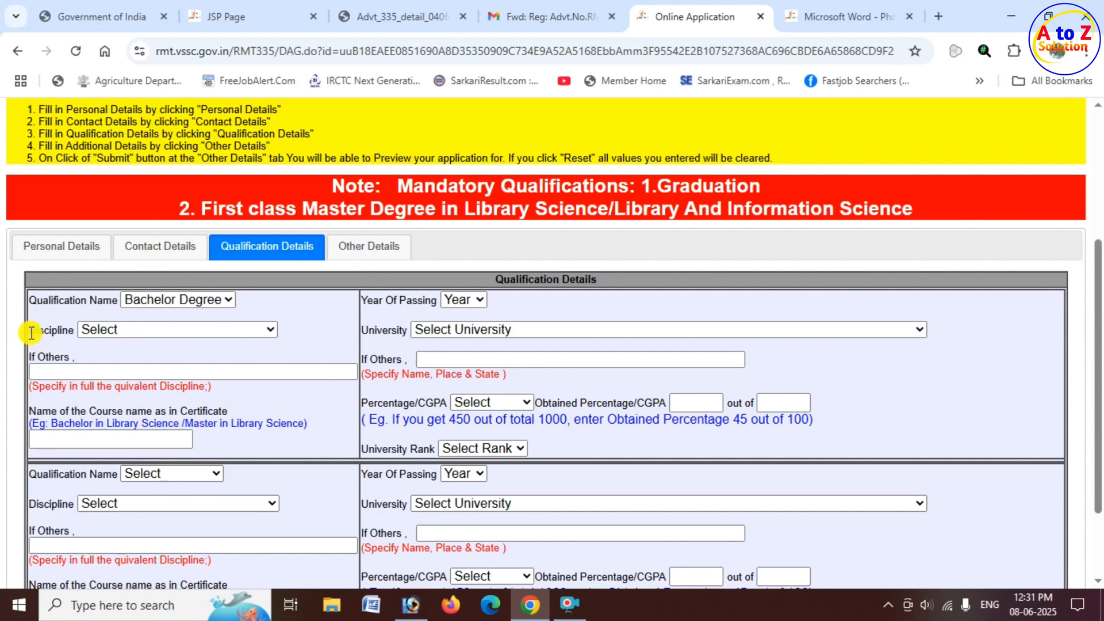
{"action": "left_click_drag", "start_coordinate": [31, 332], "coordinate": [108, 333]}
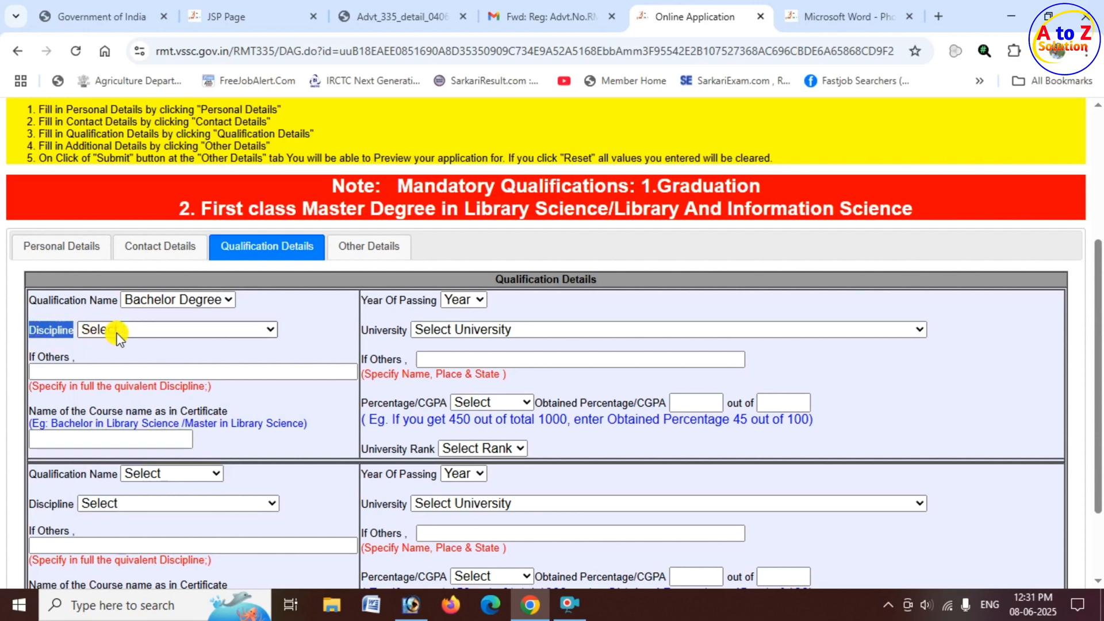
{"action": "left_click", "coordinate": [146, 332]}
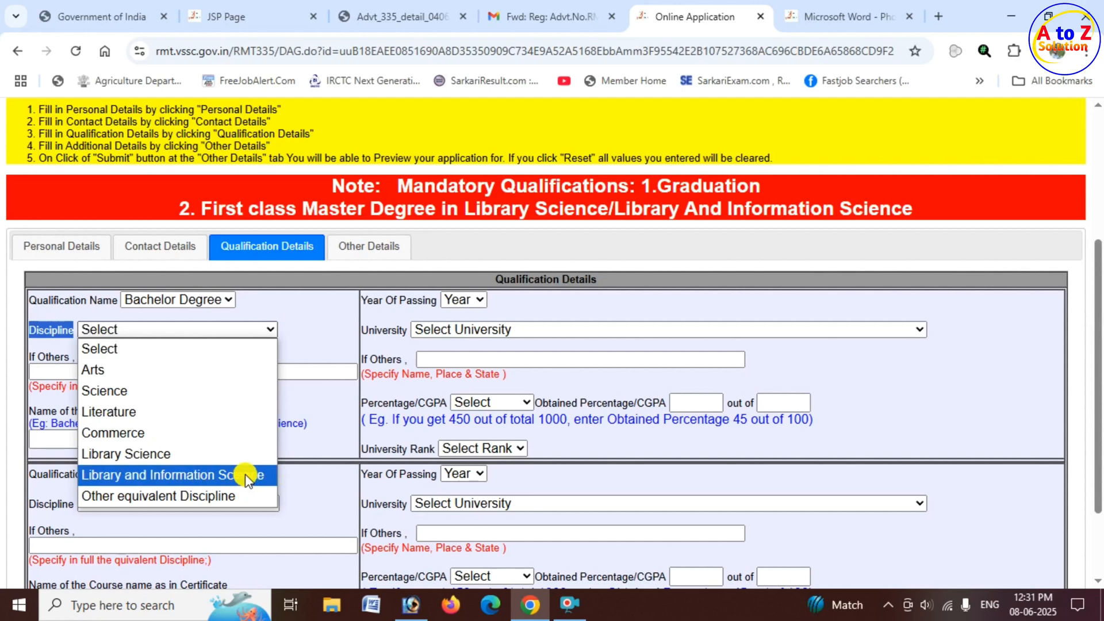
{"action": "left_click", "coordinate": [154, 392]}
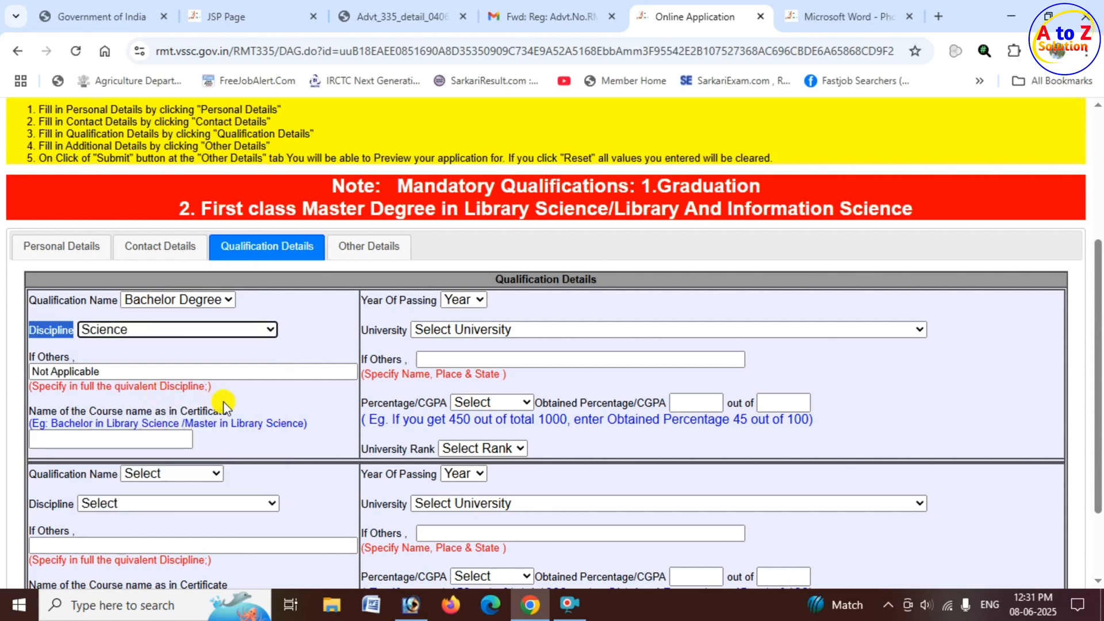
Set the Bachelor Degree's year of passing to 2021.
{"action": "left_click", "coordinate": [470, 301]}
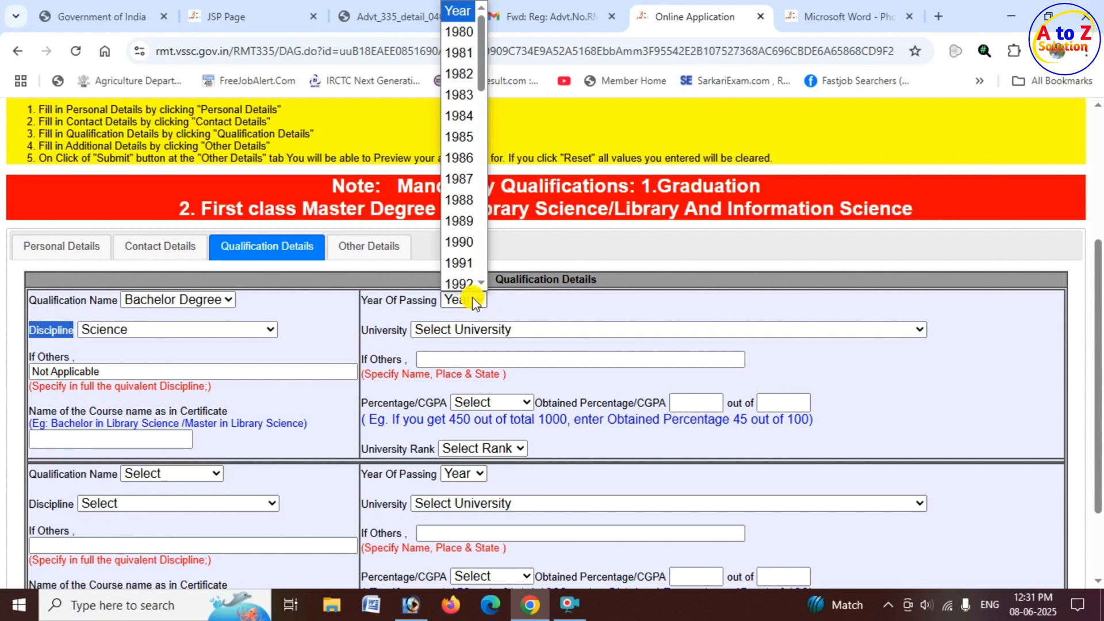
{"action": "scroll", "coordinate": [475, 225], "scroll_direction": "down", "scroll_amount": 7}
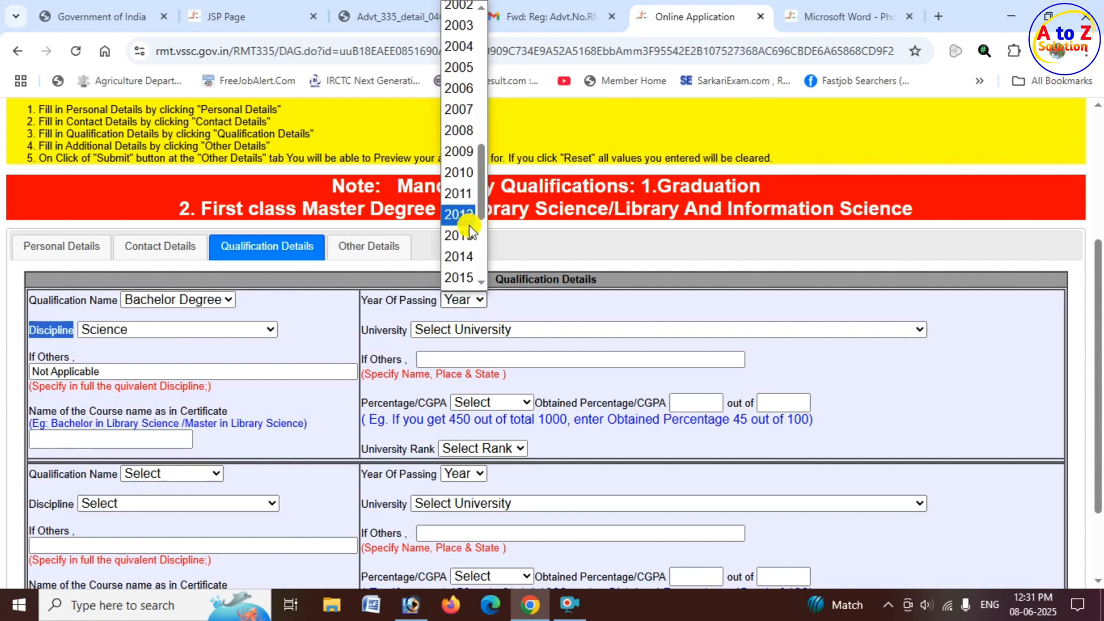
{"action": "scroll", "coordinate": [474, 224], "scroll_direction": "down", "scroll_amount": 3}
{"action": "left_click", "coordinate": [458, 194]}
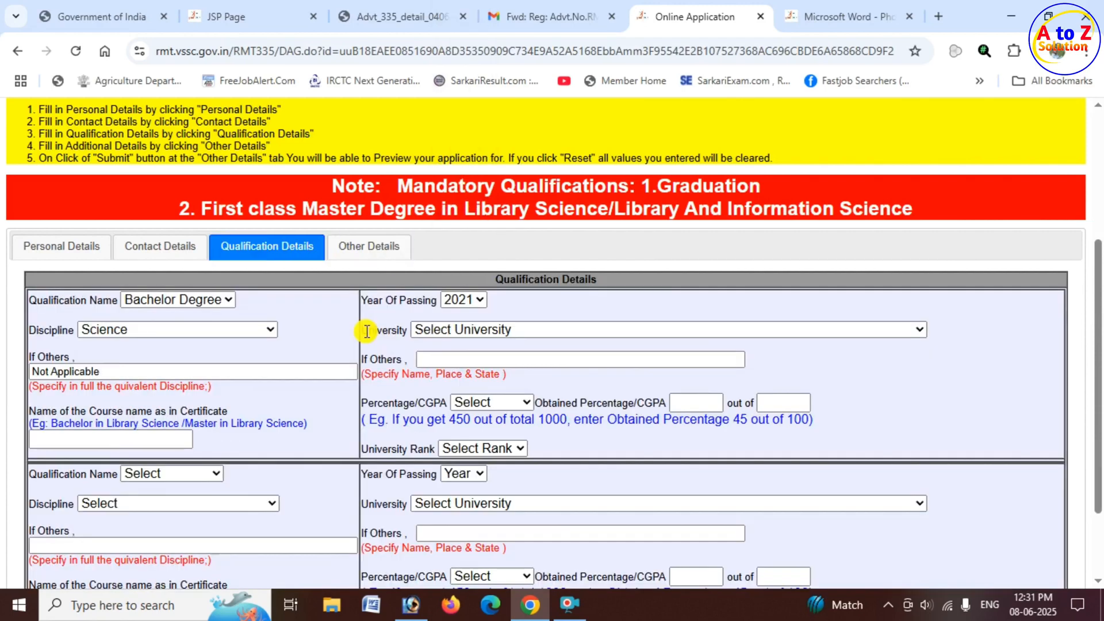
Choose Magadh University, Bodh Gaya as the university for the Bachelor Degree.
{"action": "left_click_drag", "start_coordinate": [369, 329], "coordinate": [402, 329]}
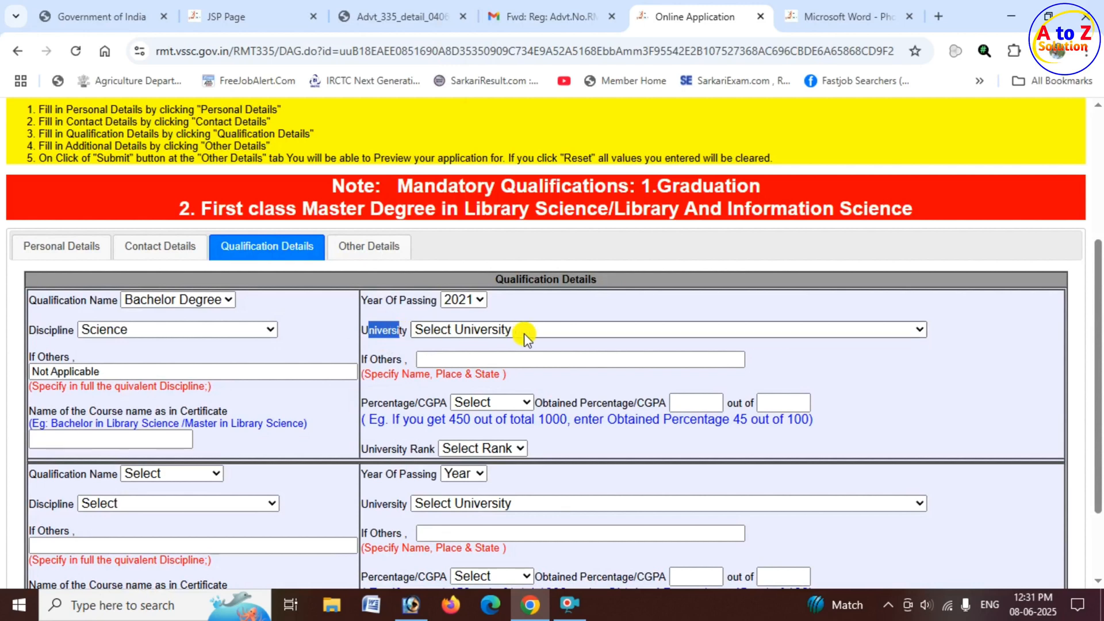
{"action": "left_click", "coordinate": [523, 333]}
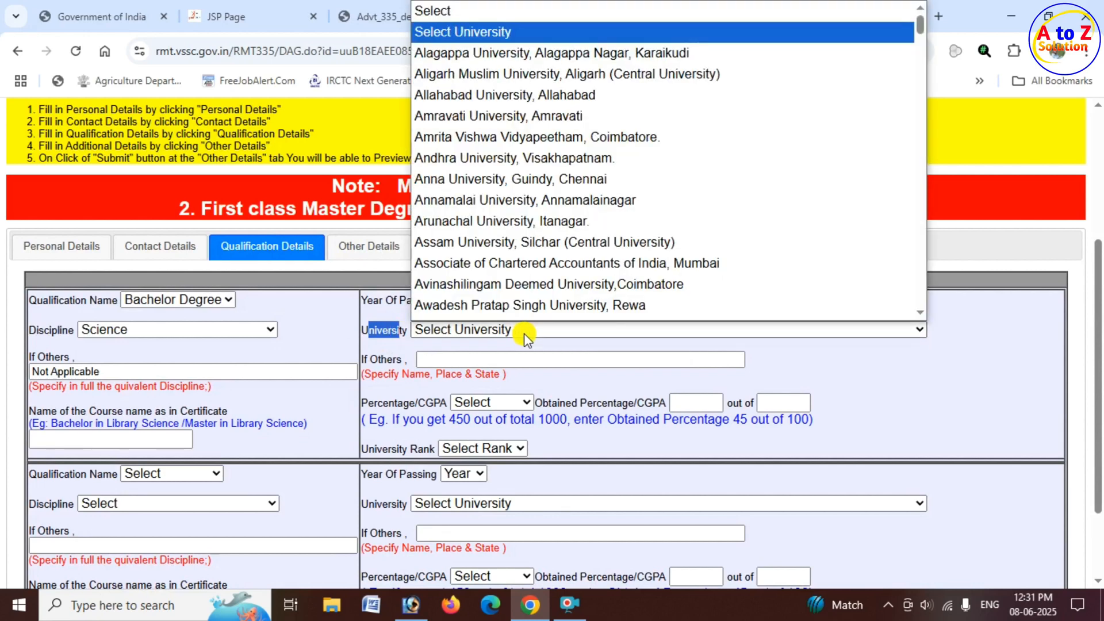
{"action": "key", "text": "m"}
{"action": "key", "text": "m"}
{"action": "key", "text": "m"}
{"action": "key", "text": "m"}
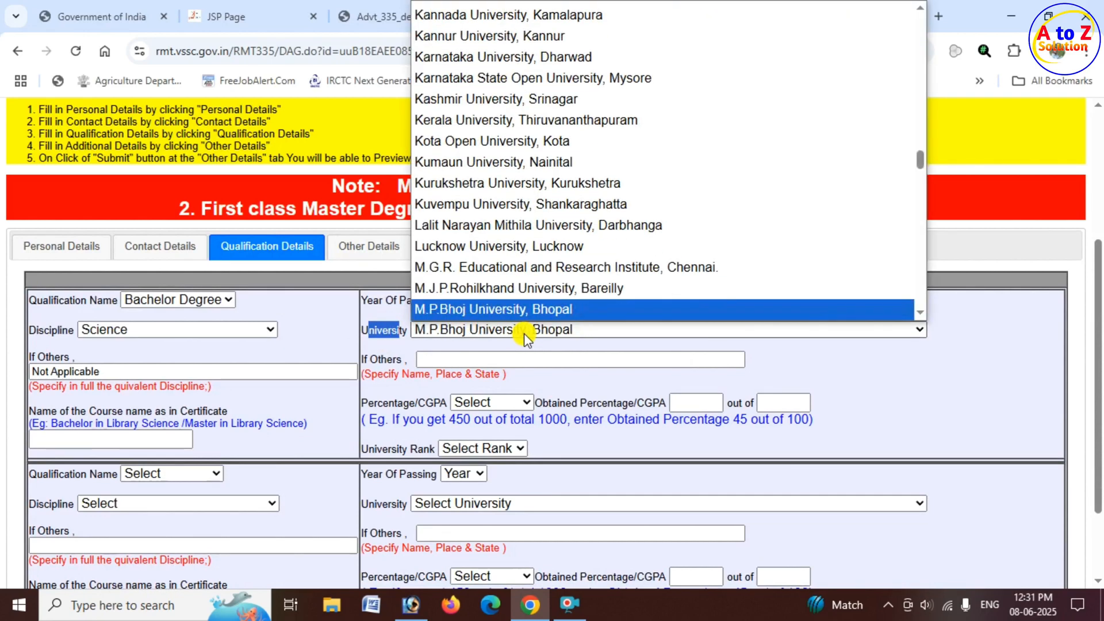
{"action": "key", "text": "m"}
{"action": "key", "text": "m"}
{"action": "key", "text": "m"}
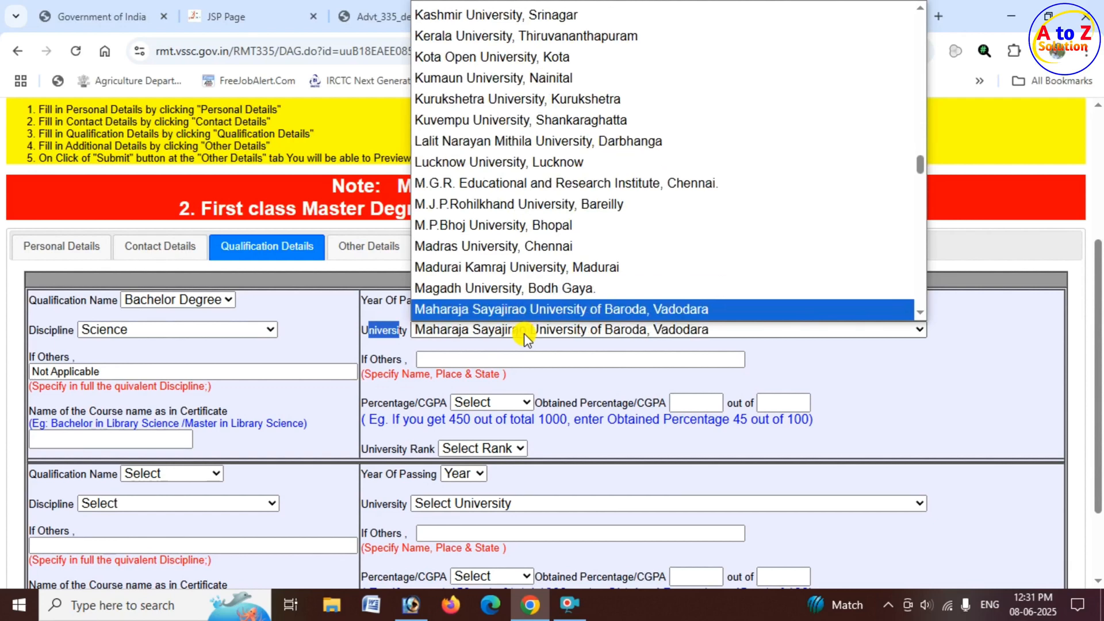
{"action": "left_click", "coordinate": [527, 289]}
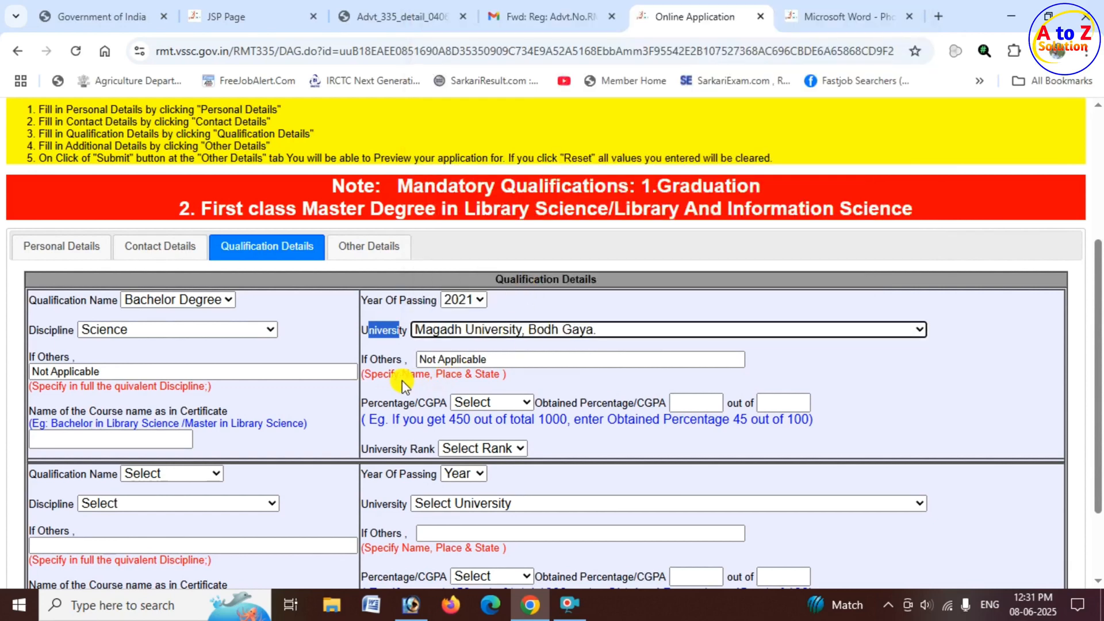
Examine the Bachelor Degree's certificate course name field and the example names given for it.
{"action": "scroll", "coordinate": [401, 380], "scroll_direction": "down", "scroll_amount": 2}
{"action": "left_click_drag", "start_coordinate": [41, 303], "coordinate": [228, 302]}
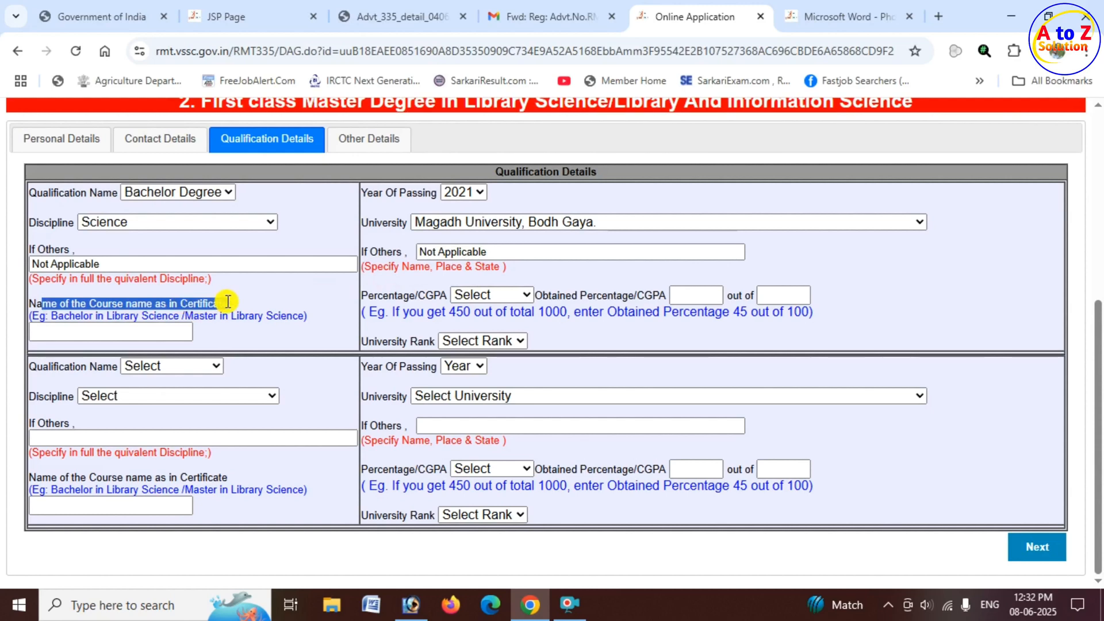
{"action": "left_click_drag", "start_coordinate": [55, 316], "coordinate": [308, 316]}
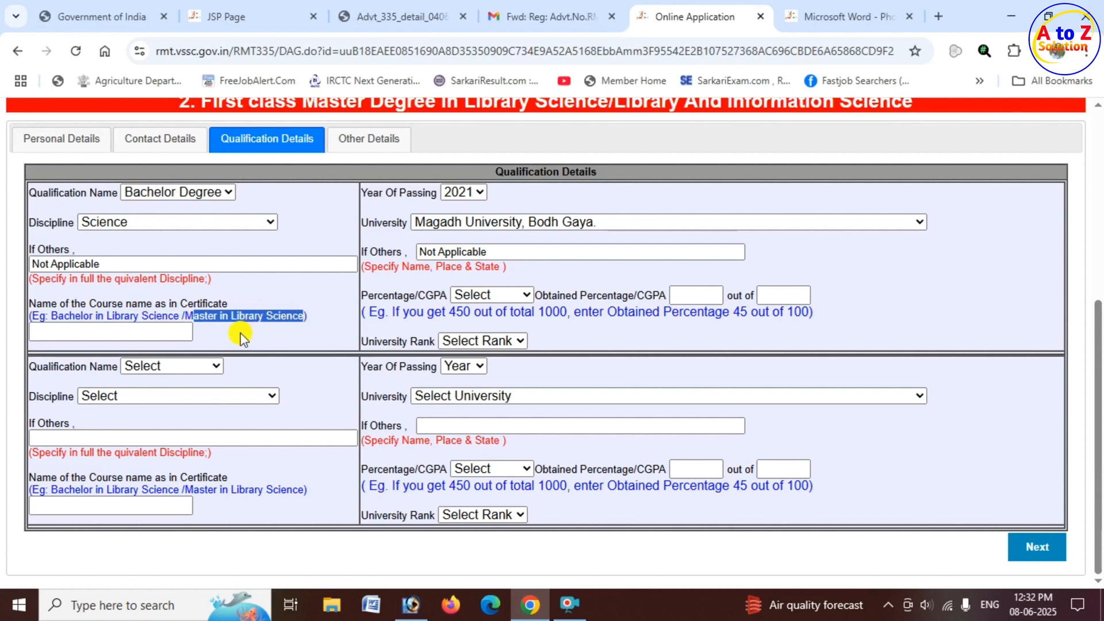
{"action": "left_click", "coordinate": [74, 332]}
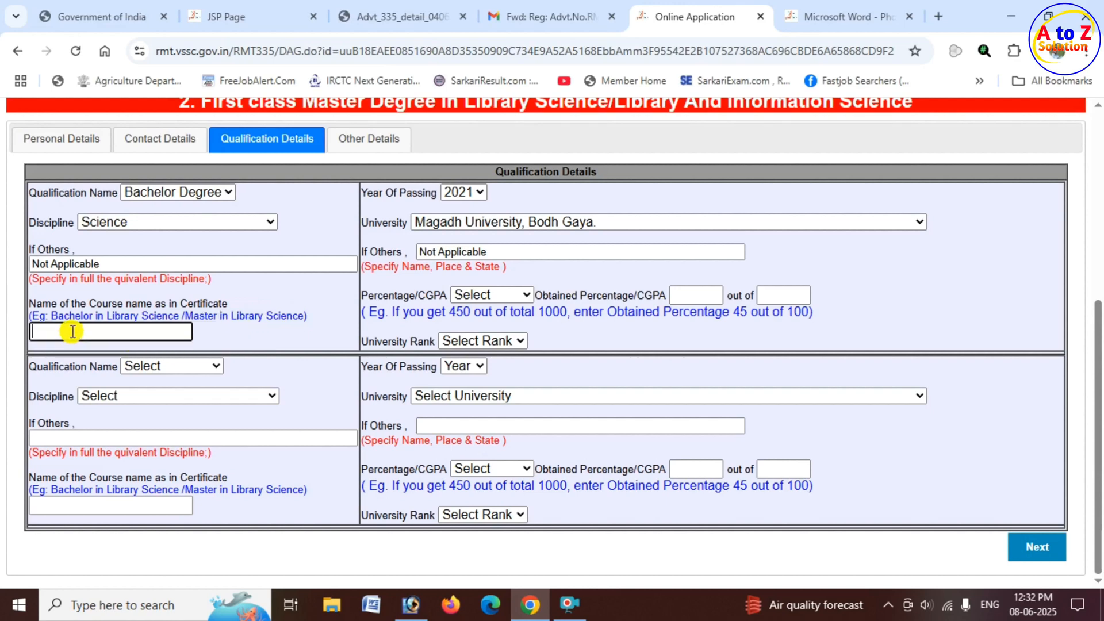
{"action": "left_click_drag", "start_coordinate": [184, 316], "coordinate": [304, 322]}
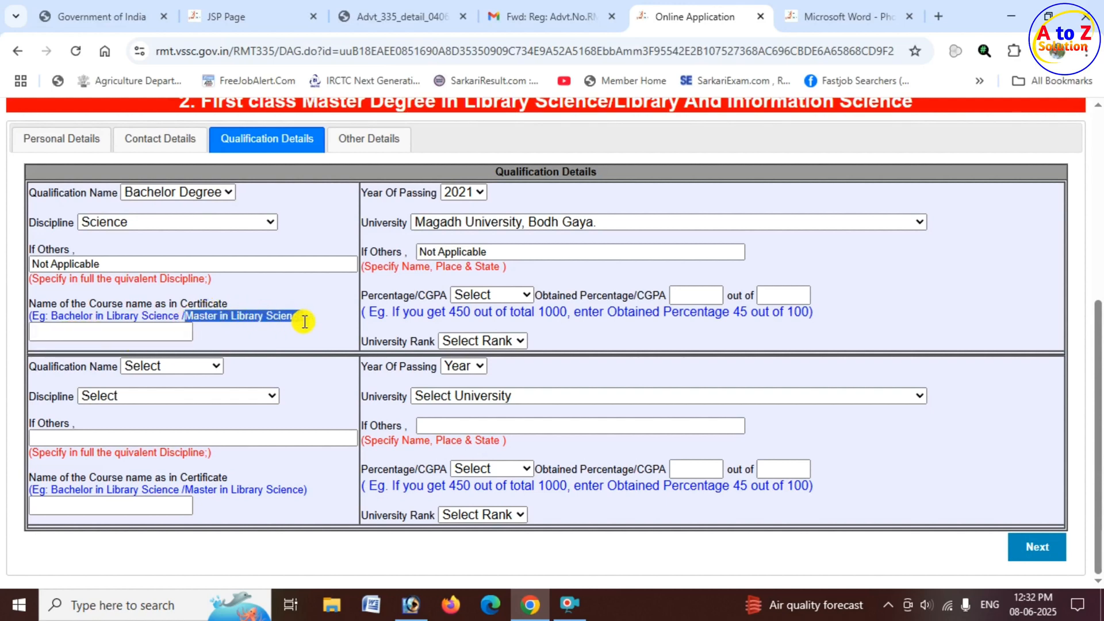
Set the Bachelor Degree's result type to Percentage and enter the marks as 600 out of 800.
{"action": "left_click_drag", "start_coordinate": [375, 296], "coordinate": [468, 301]}
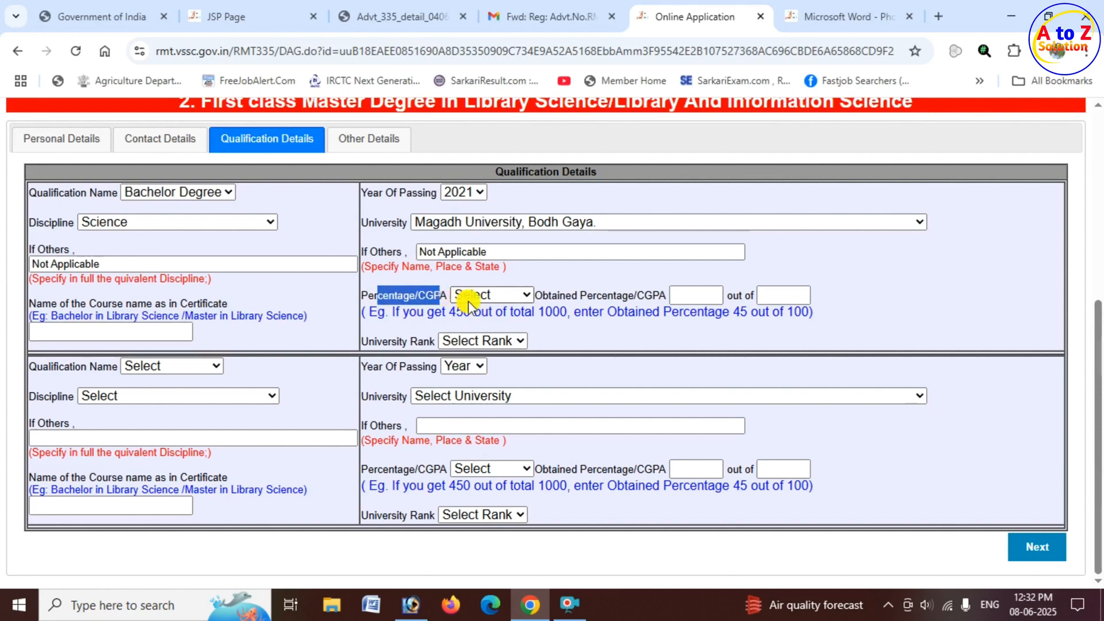
{"action": "left_click", "coordinate": [513, 296]}
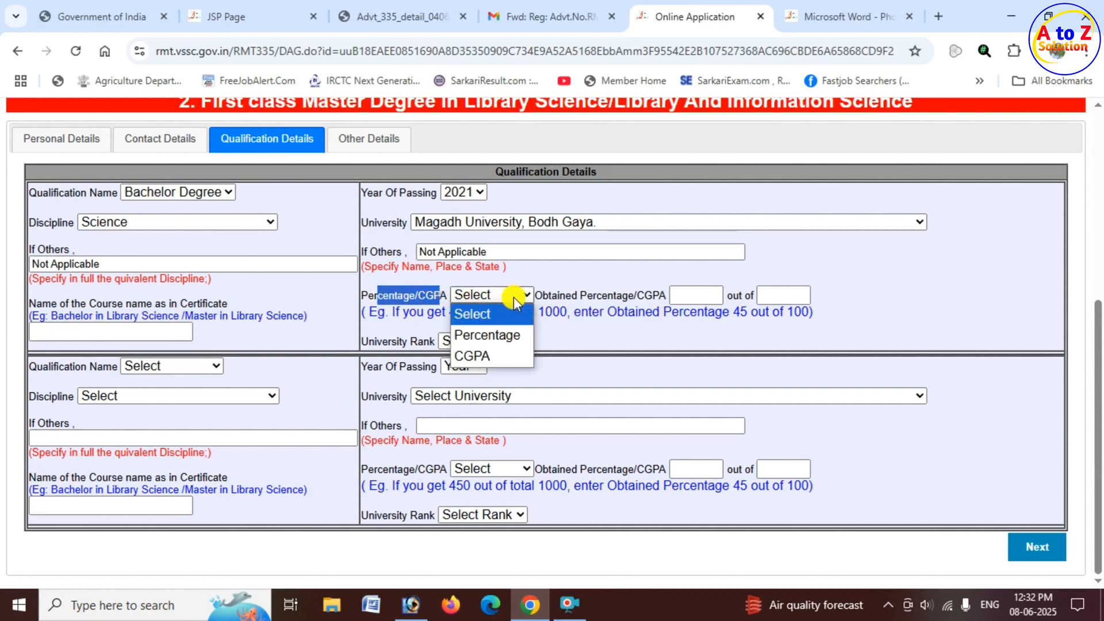
{"action": "left_click", "coordinate": [499, 335]}
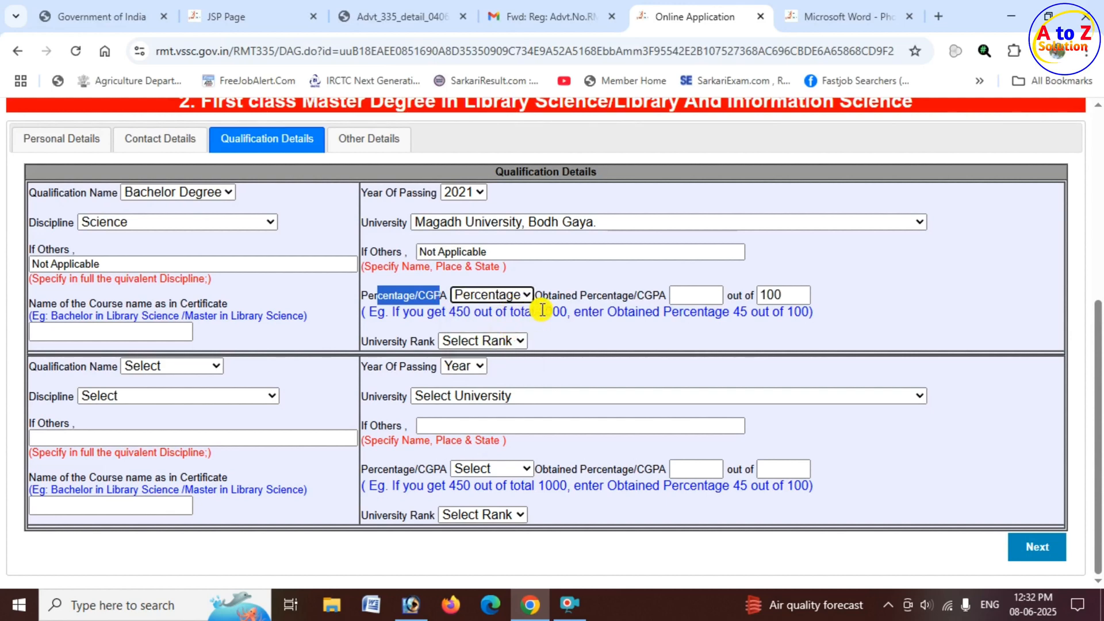
{"action": "left_click", "coordinate": [696, 295]}
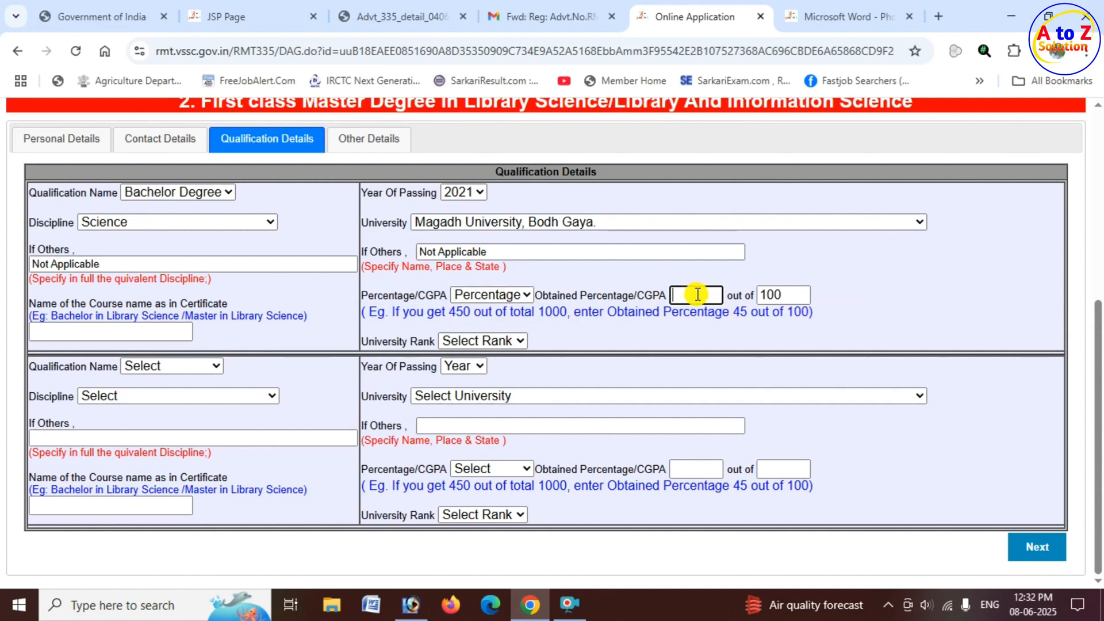
{"action": "type", "text": "600"}
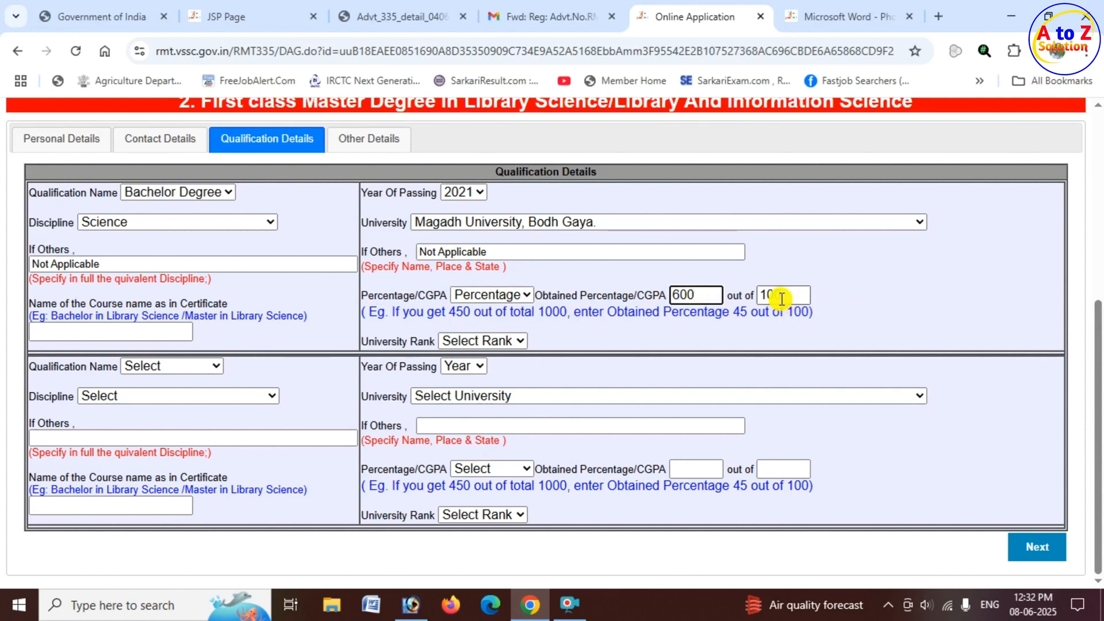
{"action": "left_click_drag", "start_coordinate": [728, 296], "coordinate": [785, 298]}
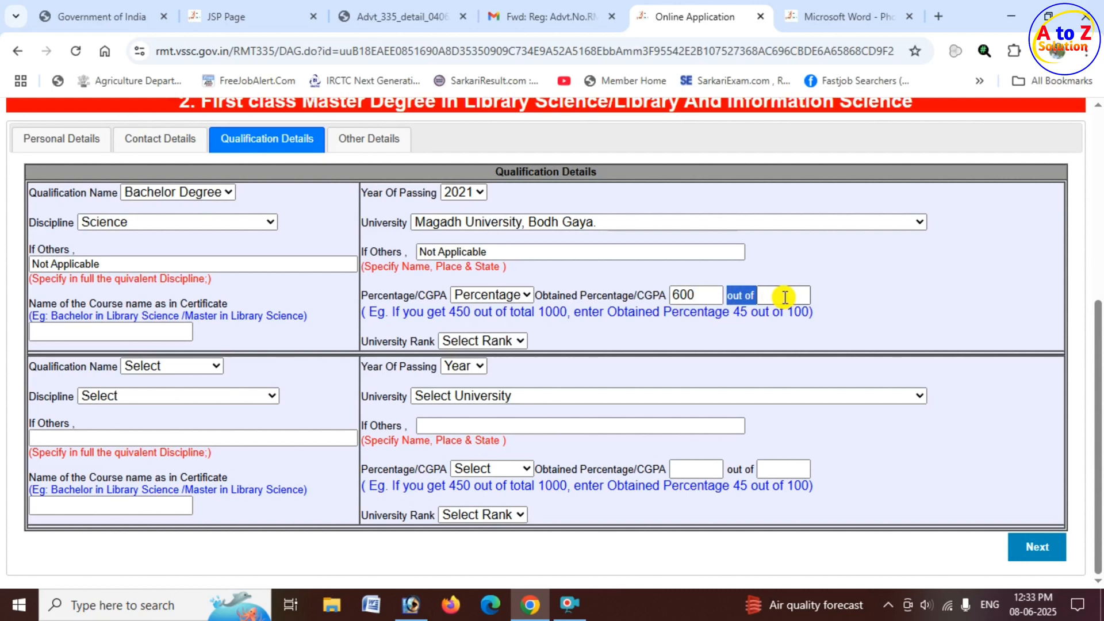
{"action": "left_click", "coordinate": [784, 296]}
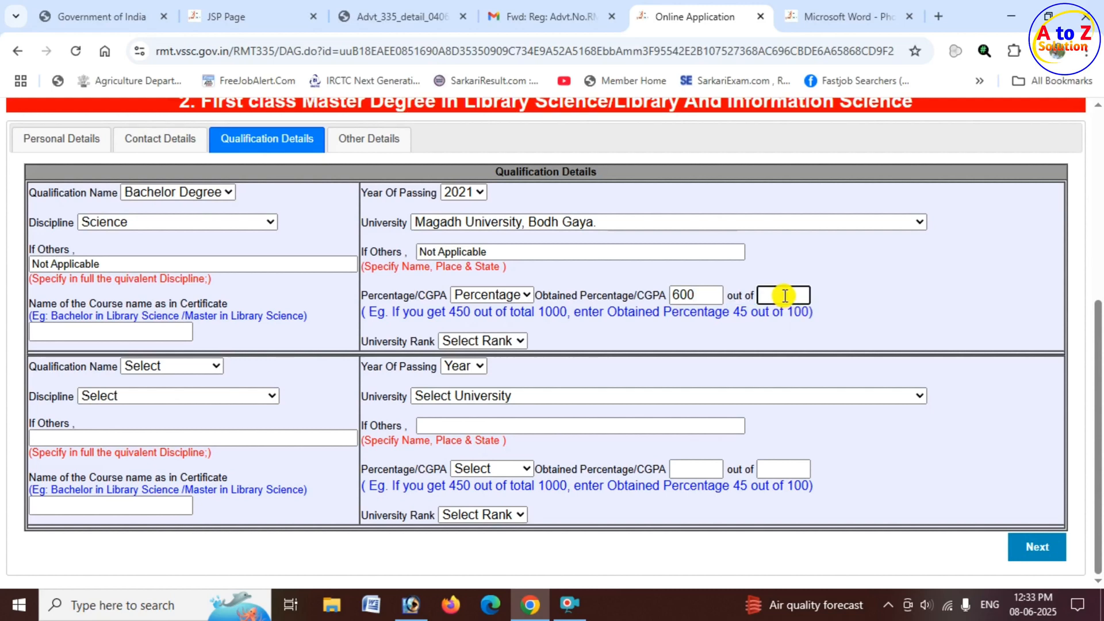
{"action": "type", "text": "800"}
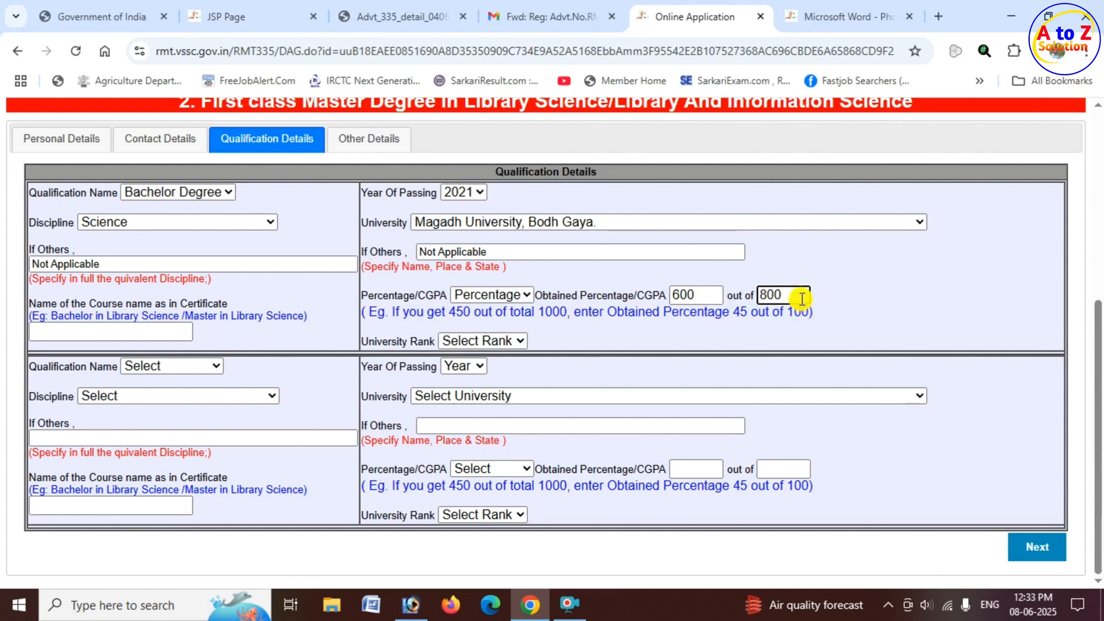
Change the Bachelor Degree's obtained marks to 630 and check them against the percentage entry example.
{"action": "left_click_drag", "start_coordinate": [569, 298], "coordinate": [655, 298]}
{"action": "left_click", "coordinate": [701, 298]}
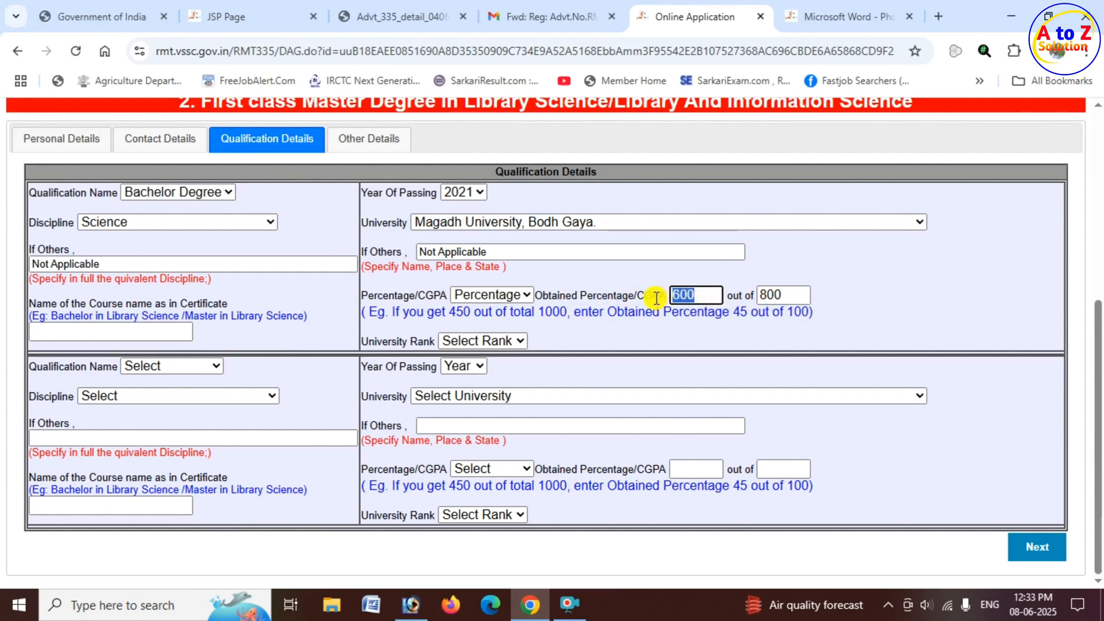
{"action": "type", "text": "630"}
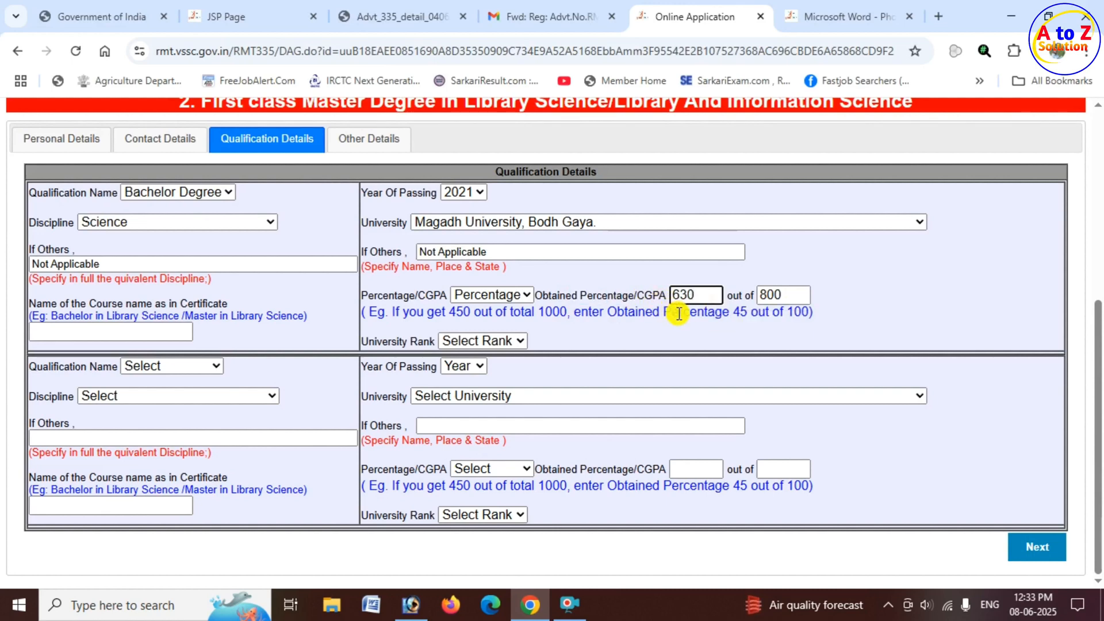
{"action": "left_click_drag", "start_coordinate": [472, 312], "coordinate": [690, 311]}
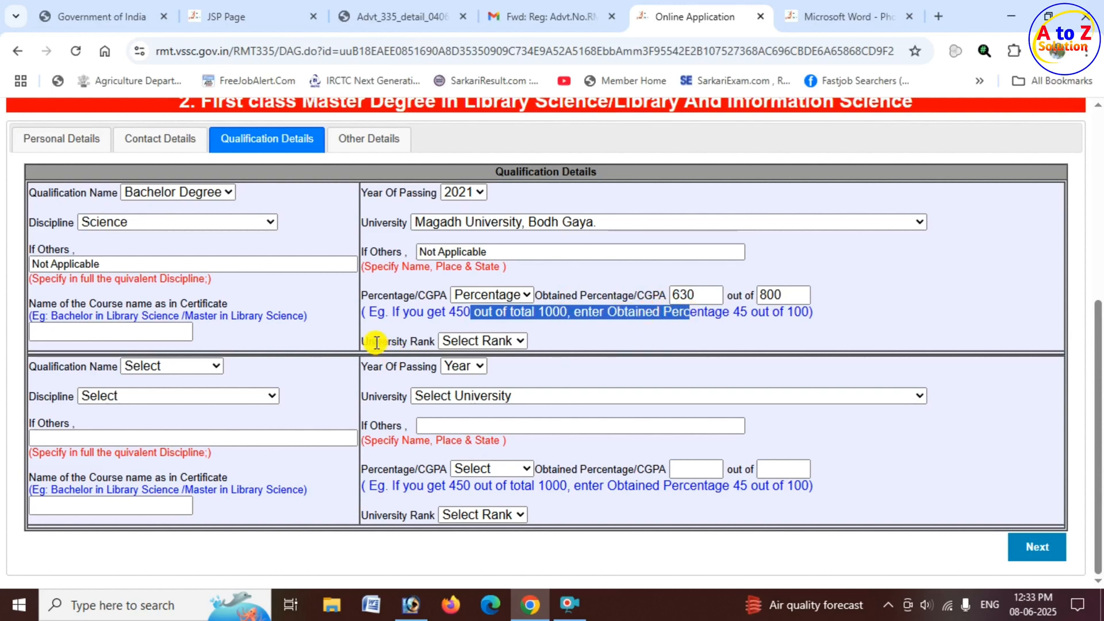
Set the university rank for the Bachelor Degree to First.
{"action": "left_click_drag", "start_coordinate": [374, 341], "coordinate": [437, 342]}
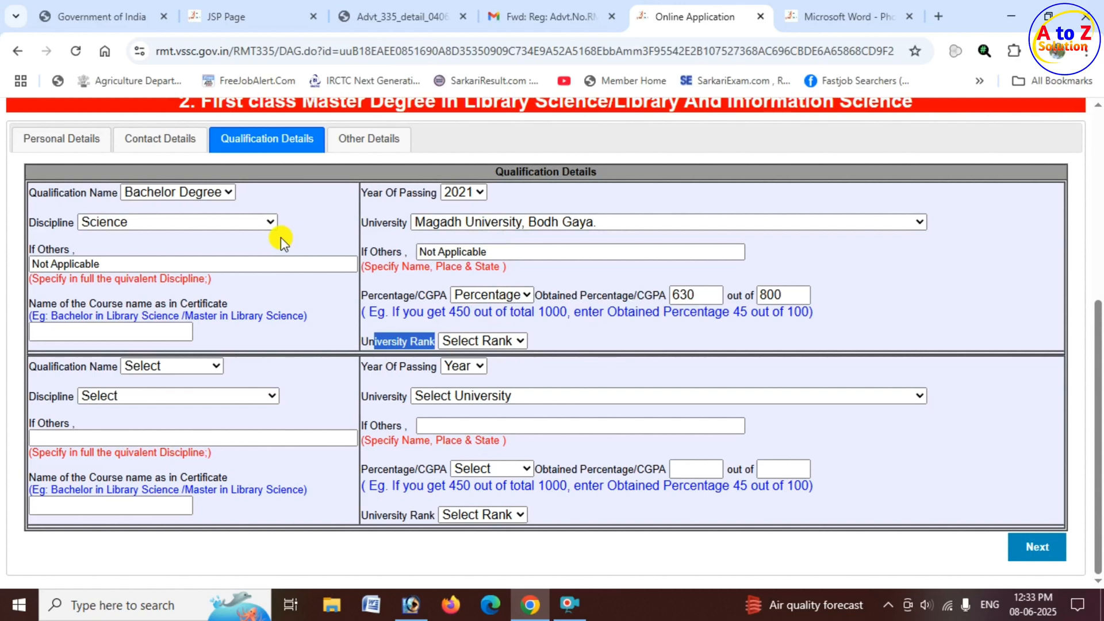
{"action": "left_click", "coordinate": [515, 340]}
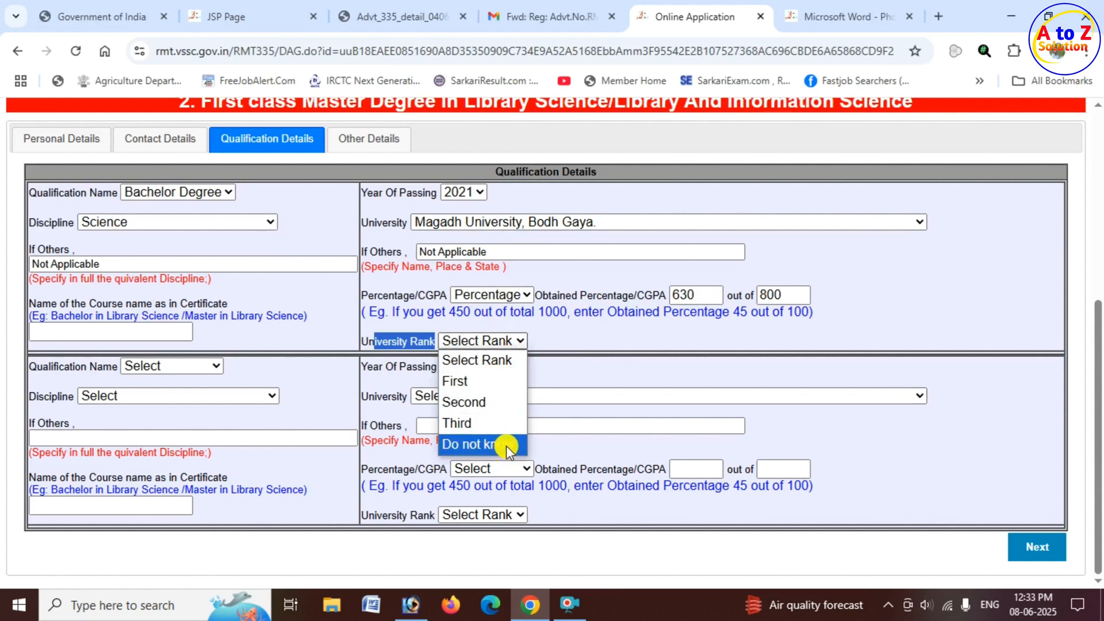
{"action": "left_click", "coordinate": [485, 381]}
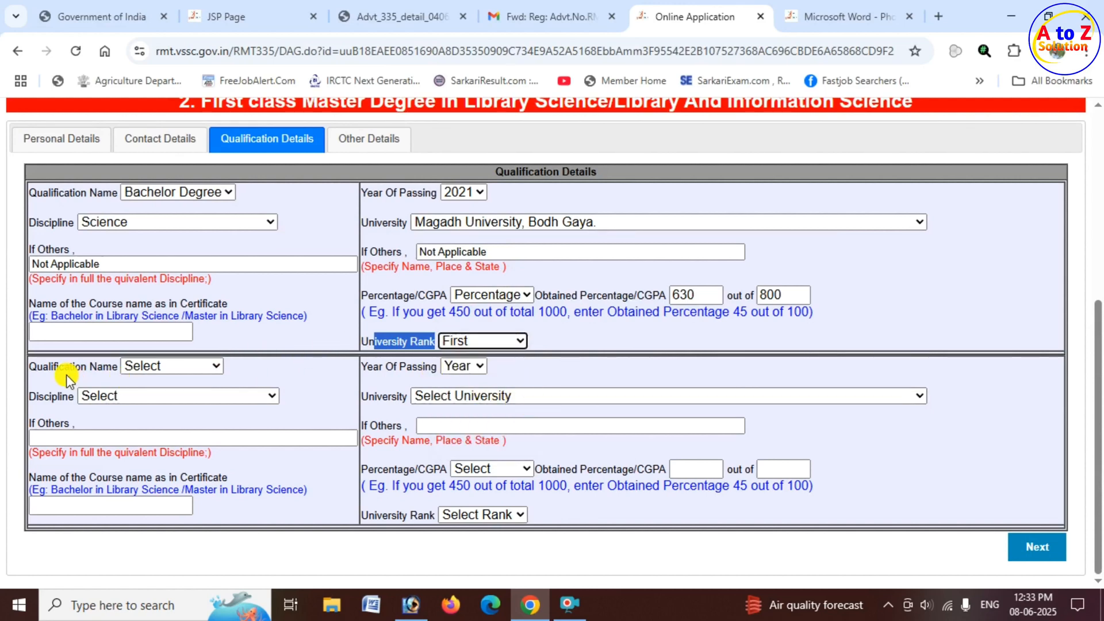
Choose Master Degree as the second qualification's name.
{"action": "left_click_drag", "start_coordinate": [59, 366], "coordinate": [111, 366]}
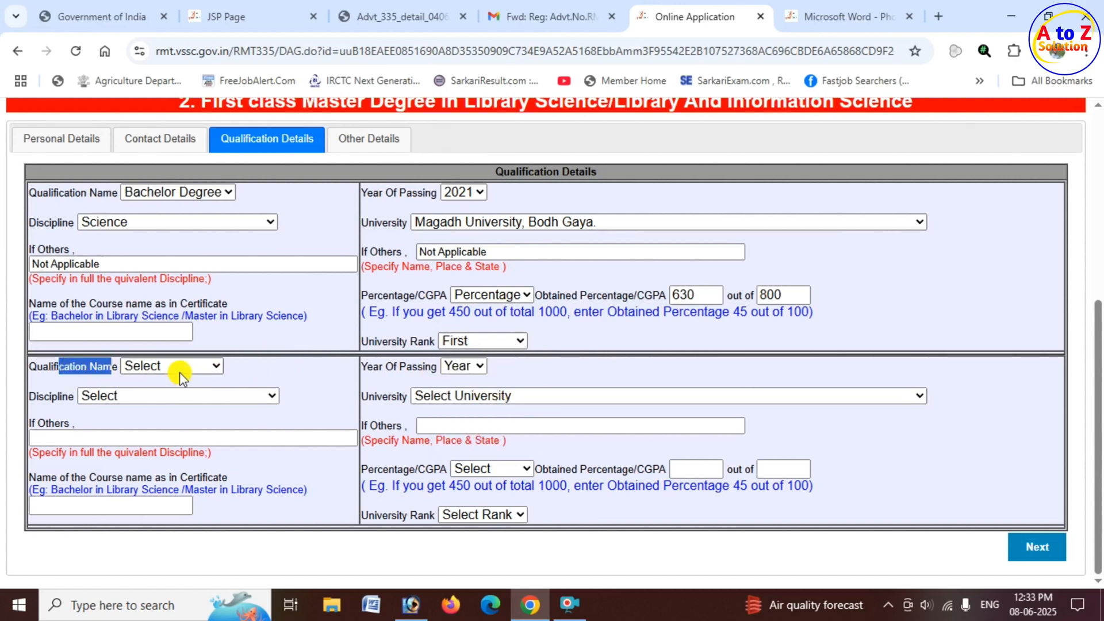
{"action": "left_click", "coordinate": [189, 366]}
{"action": "left_click", "coordinate": [183, 408]}
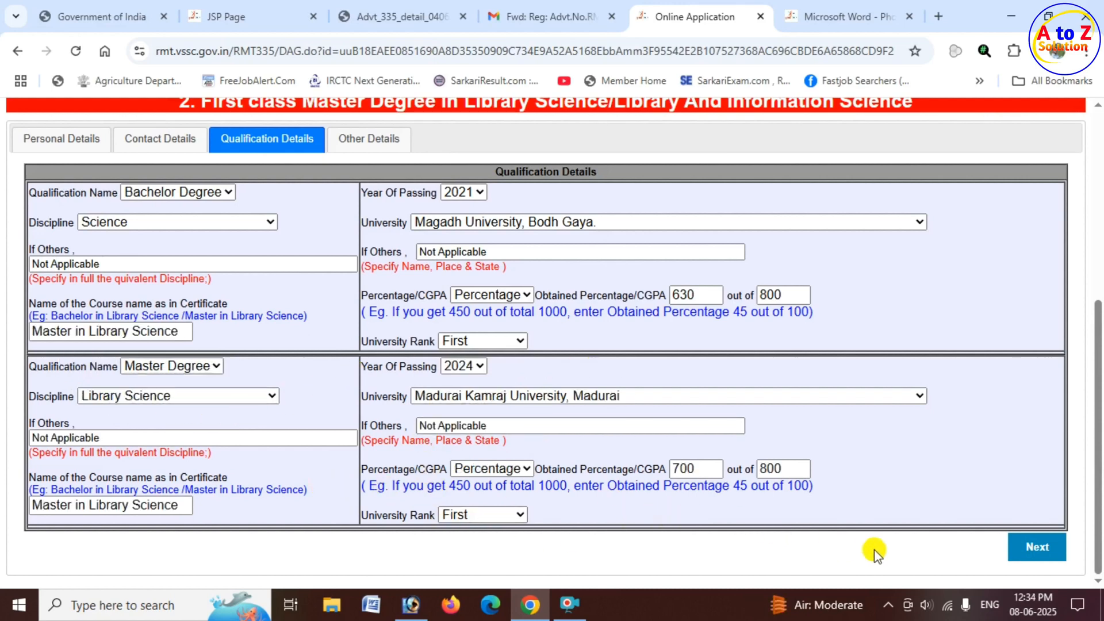
Continue to the other details and set posting preference 1 to NESAC, Meghalaya and preference 2 to VSSC, Kerala.
{"action": "left_click", "coordinate": [1037, 548]}
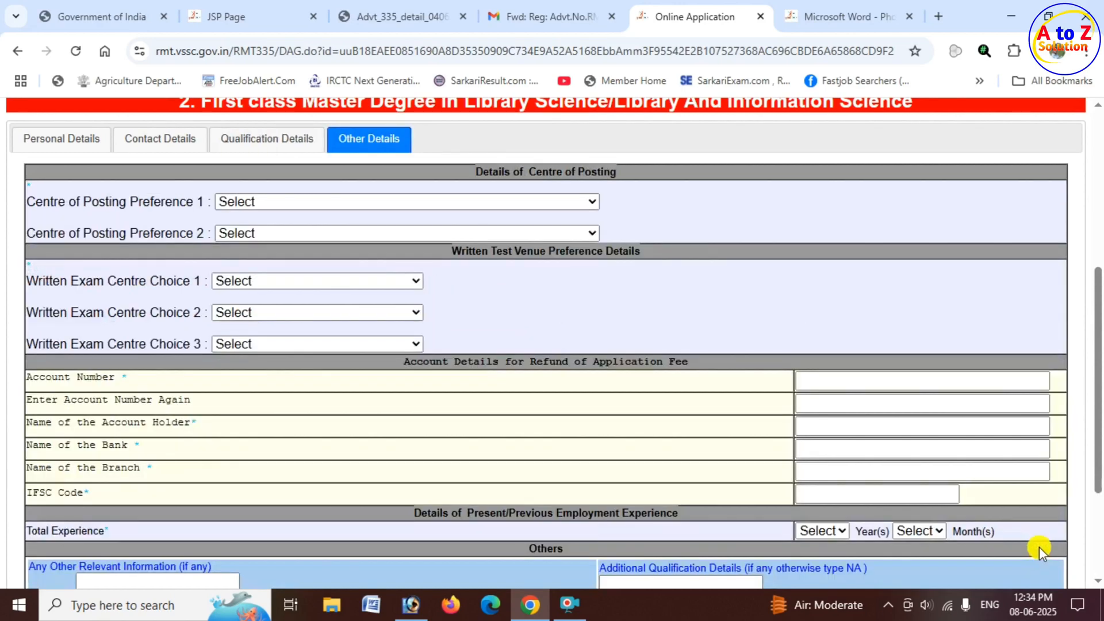
{"action": "scroll", "coordinate": [646, 428], "scroll_direction": "up", "scroll_amount": 1}
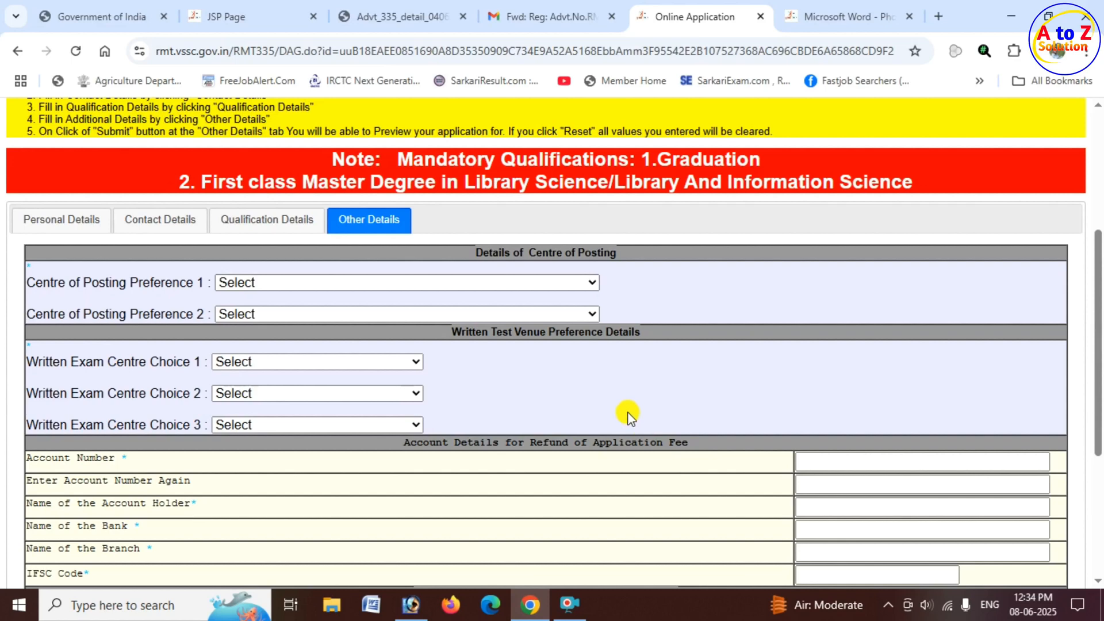
{"action": "left_click_drag", "start_coordinate": [484, 252], "coordinate": [618, 253]}
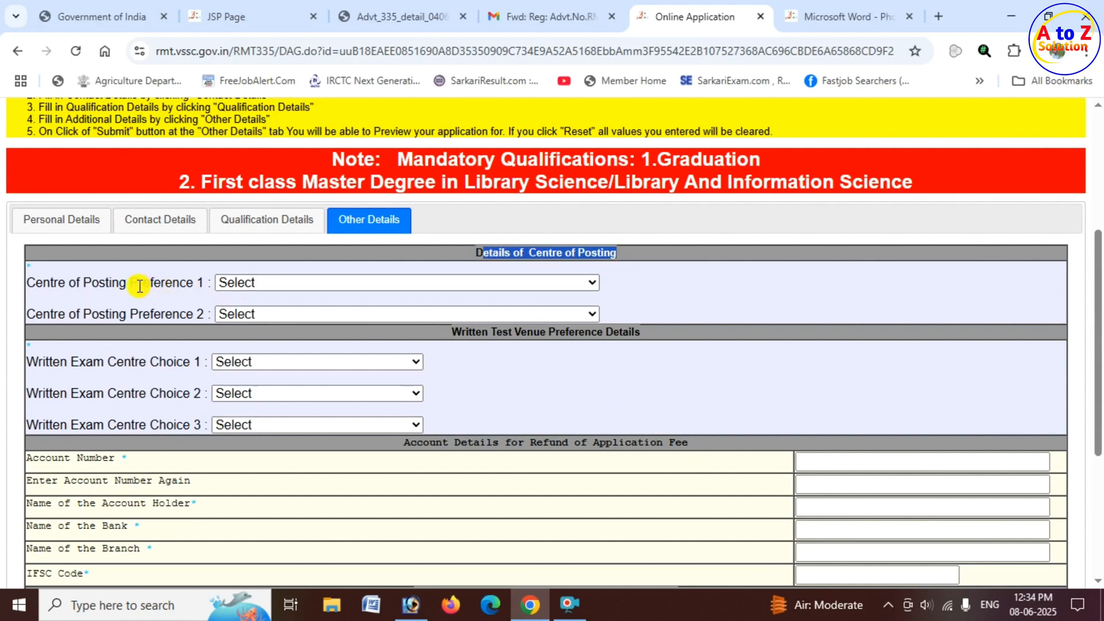
{"action": "left_click", "coordinate": [105, 283]}
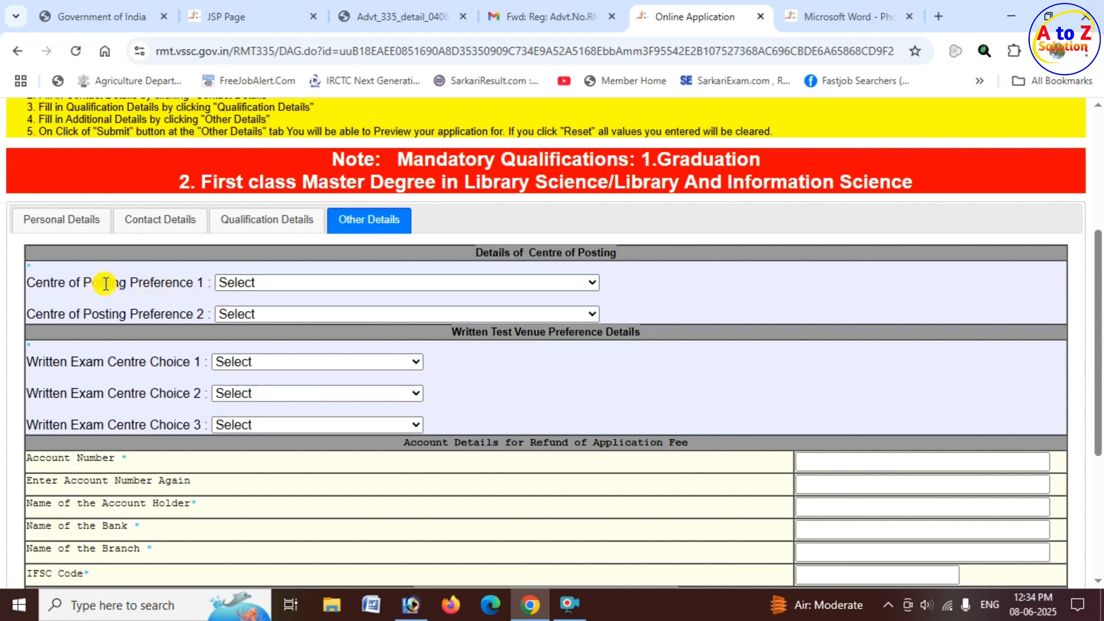
{"action": "left_click", "coordinate": [262, 282]}
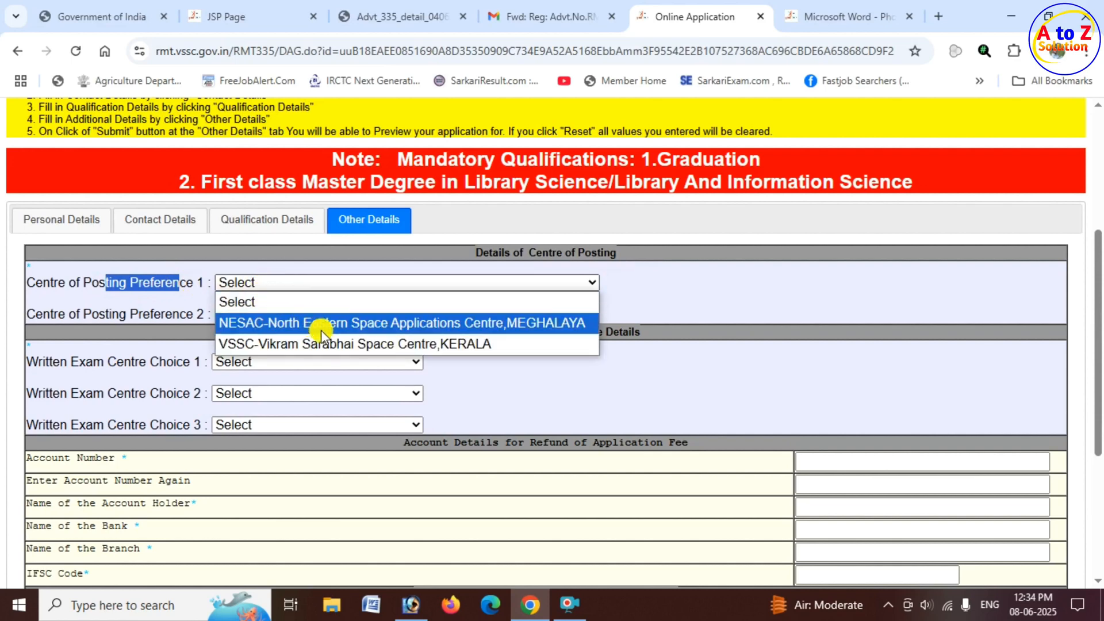
{"action": "left_click", "coordinate": [397, 325]}
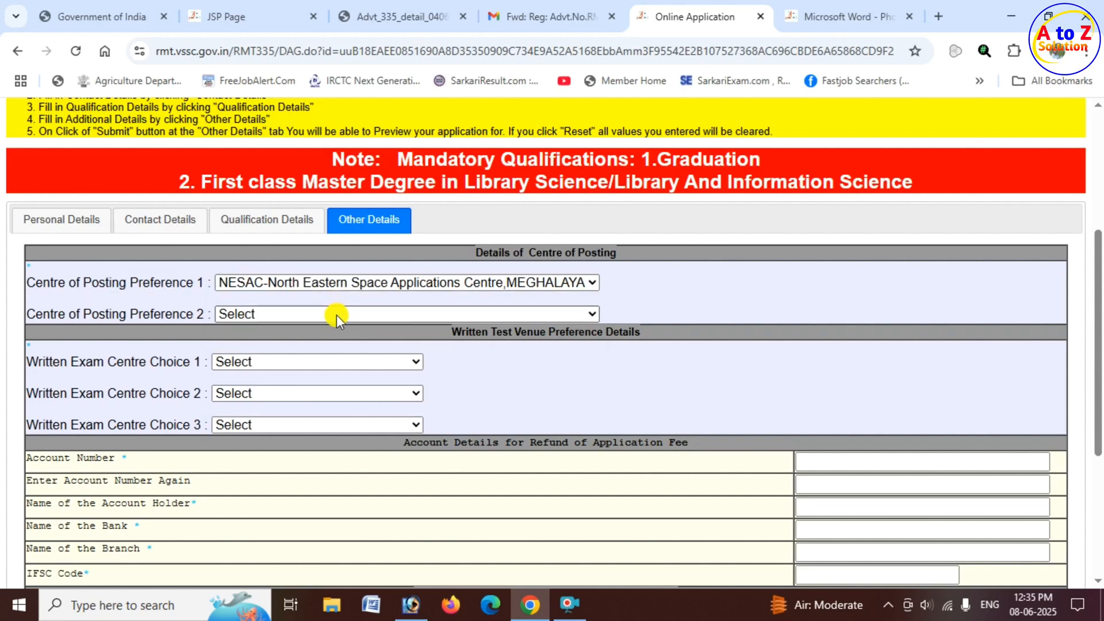
{"action": "left_click", "coordinate": [336, 313]}
{"action": "left_click", "coordinate": [316, 374]}
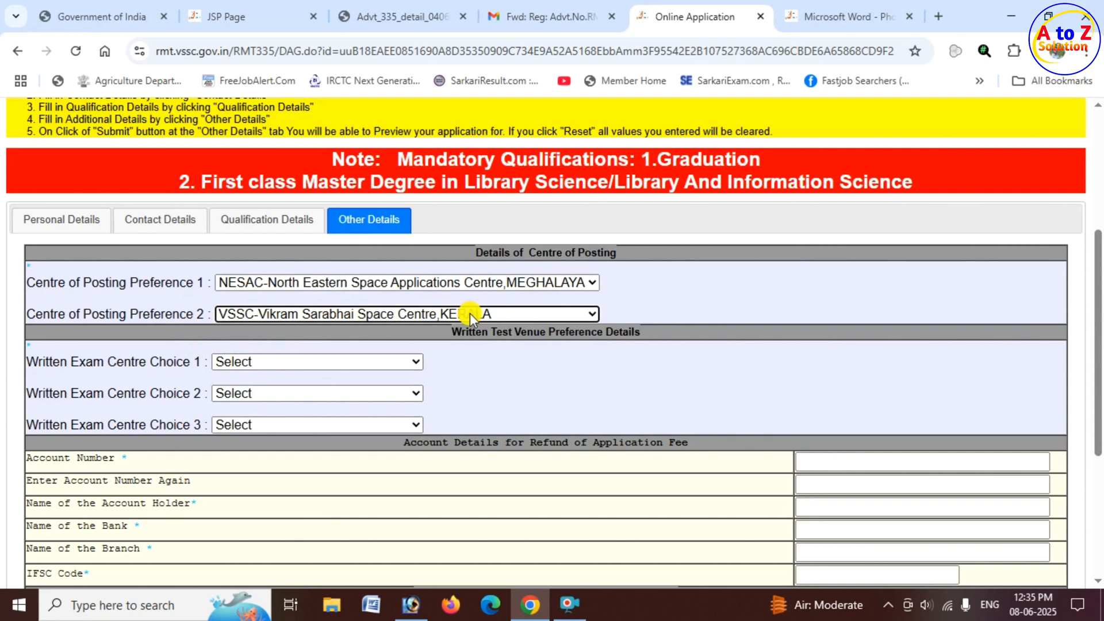
Set written exam centre choice 1 to Bihar - Patna and choice 2 to Madhya Pradesh - Bhopal.
{"action": "scroll", "coordinate": [516, 304], "scroll_direction": "down", "scroll_amount": 1}
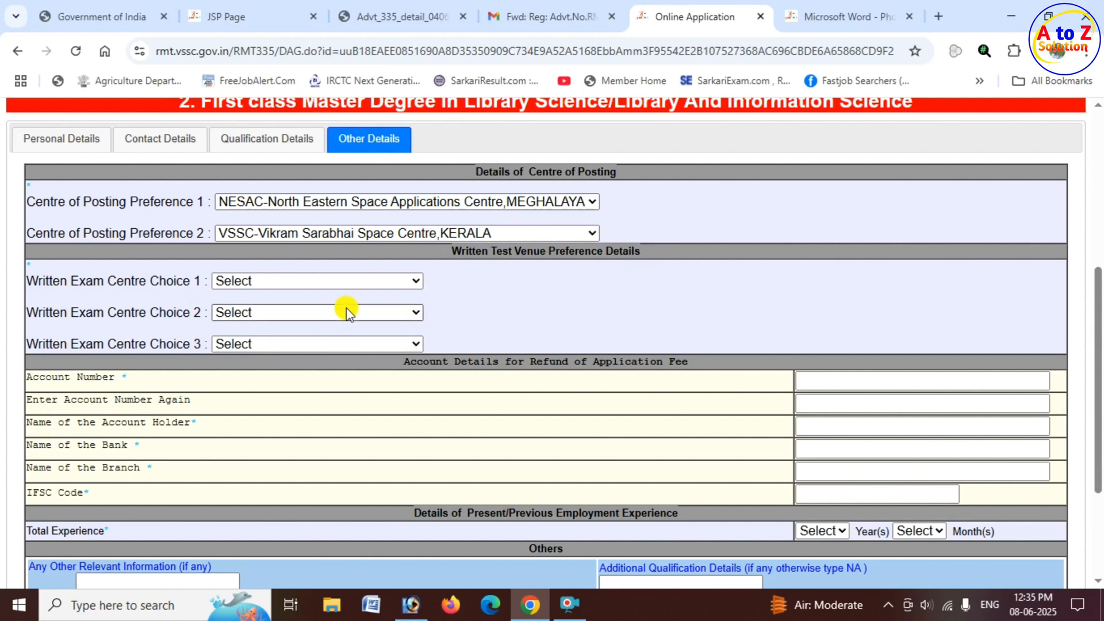
{"action": "left_click", "coordinate": [315, 282]}
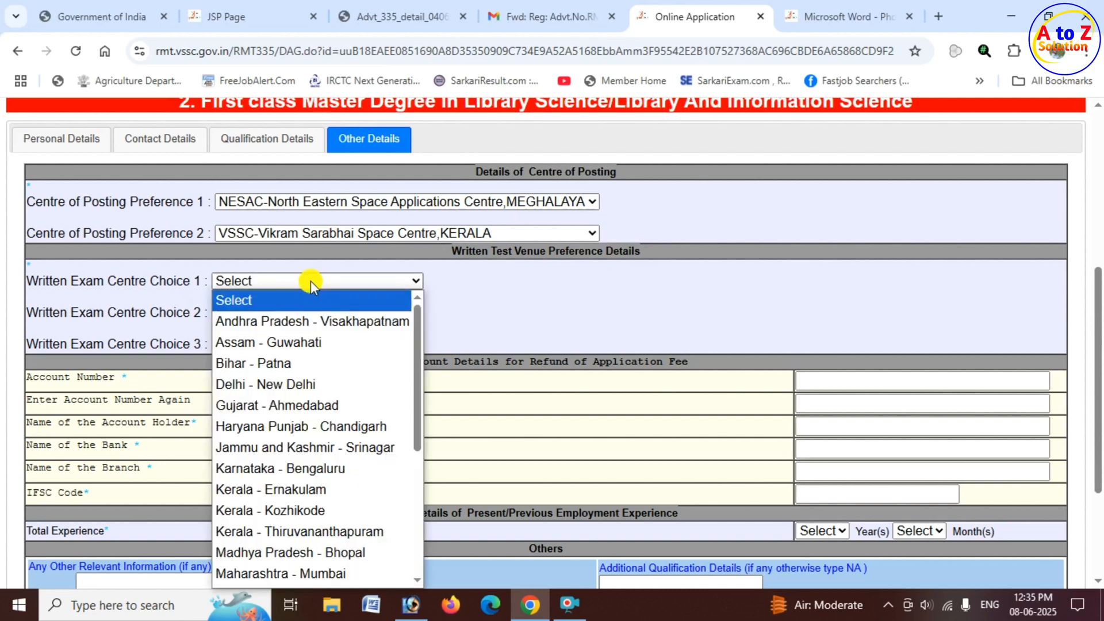
{"action": "left_click", "coordinate": [310, 365]}
{"action": "left_click", "coordinate": [299, 313]}
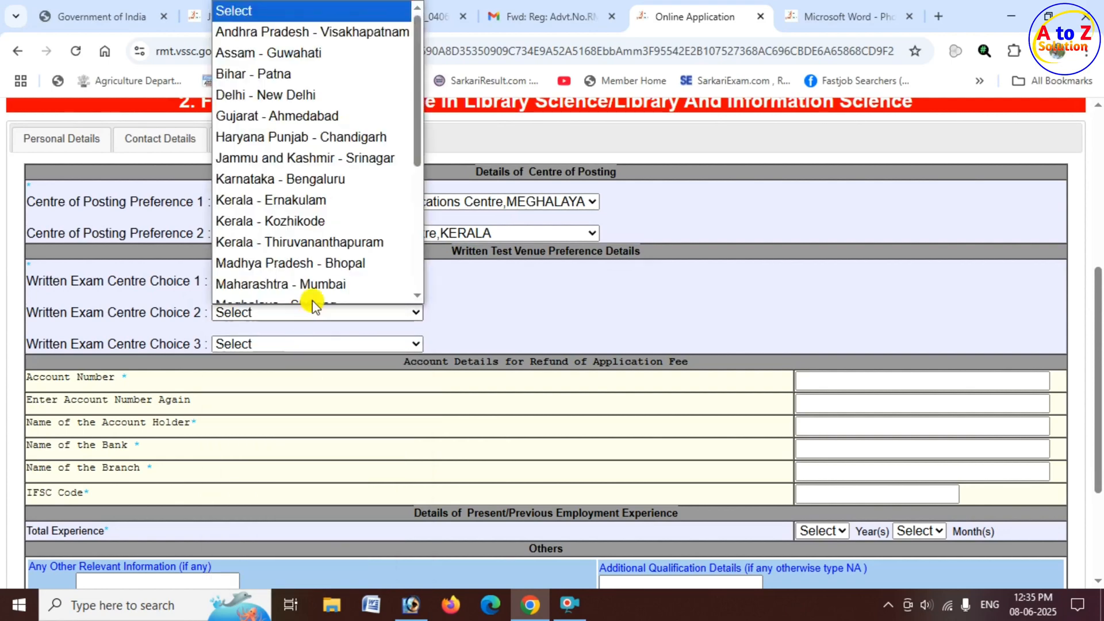
{"action": "left_click", "coordinate": [315, 256]}
Set written exam centre choice 3 to Meghalaya - Shillong.
{"action": "left_click", "coordinate": [312, 345]}
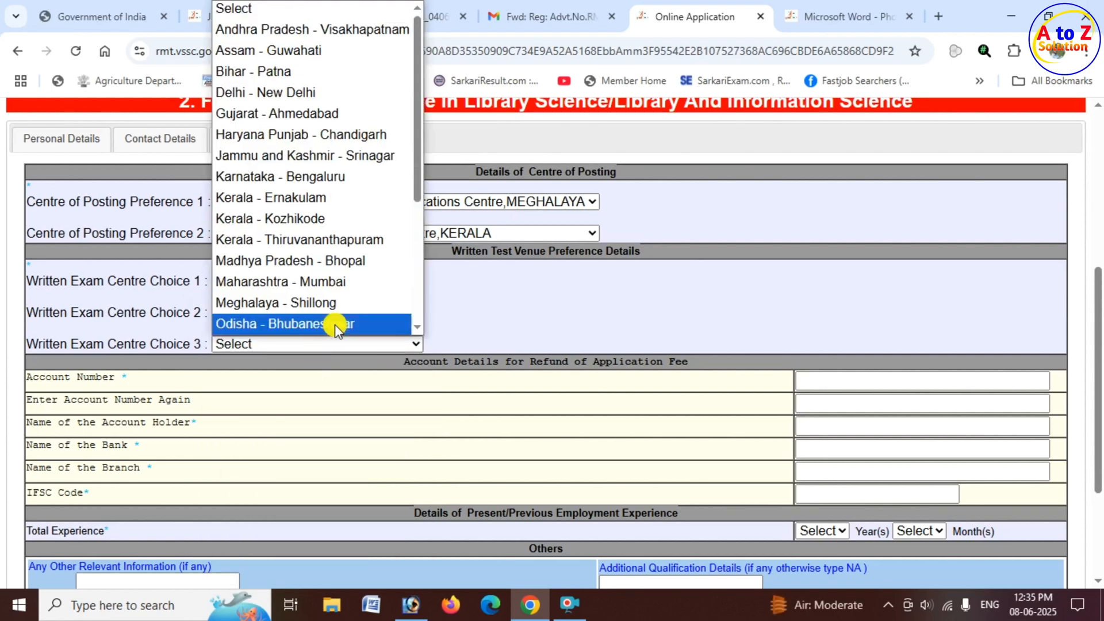
{"action": "left_click", "coordinate": [339, 260]}
{"action": "left_click", "coordinate": [367, 345]}
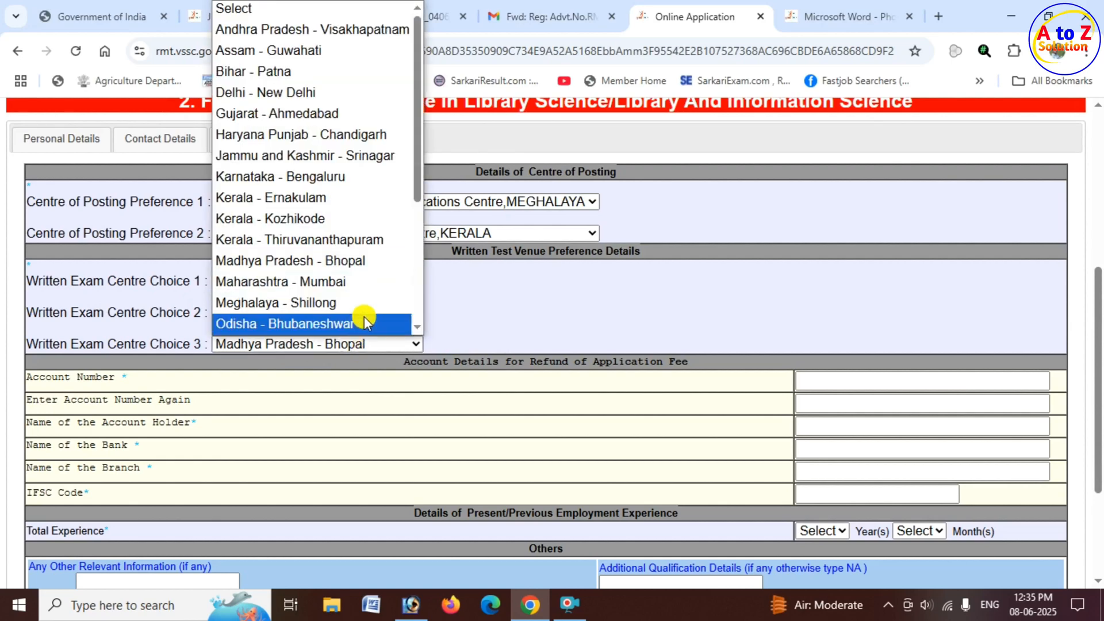
{"action": "left_click", "coordinate": [353, 295]}
Examine the account details required for the application fee refund, from account number to IFSC code.
{"action": "scroll", "coordinate": [192, 348], "scroll_direction": "down", "scroll_amount": 3}
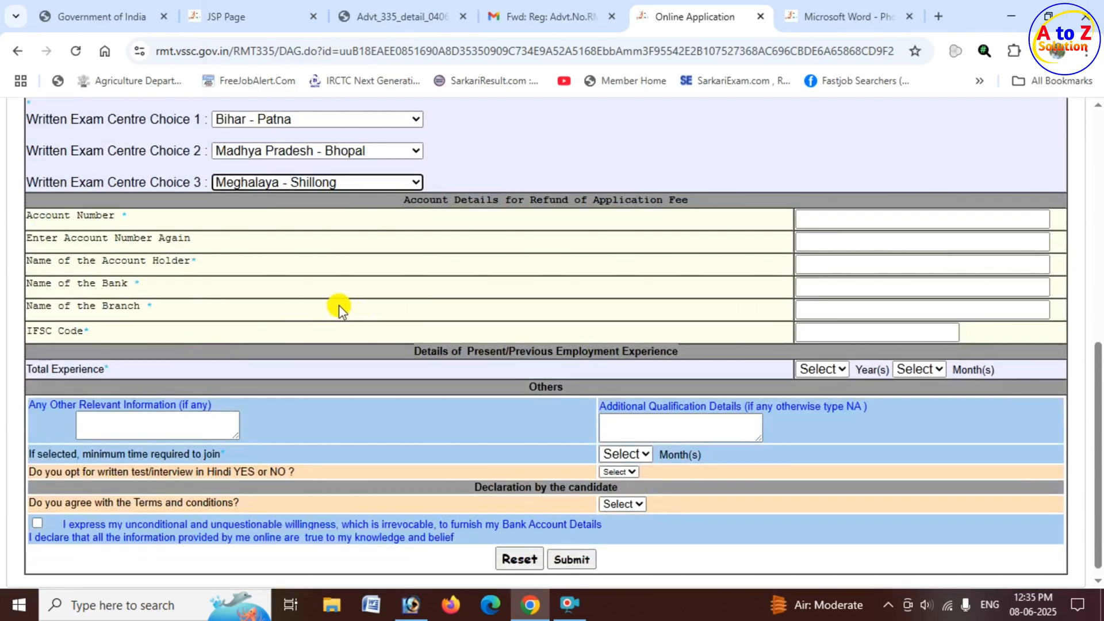
{"action": "left_click", "coordinate": [338, 305]}
{"action": "left_click_drag", "start_coordinate": [406, 203], "coordinate": [691, 202]}
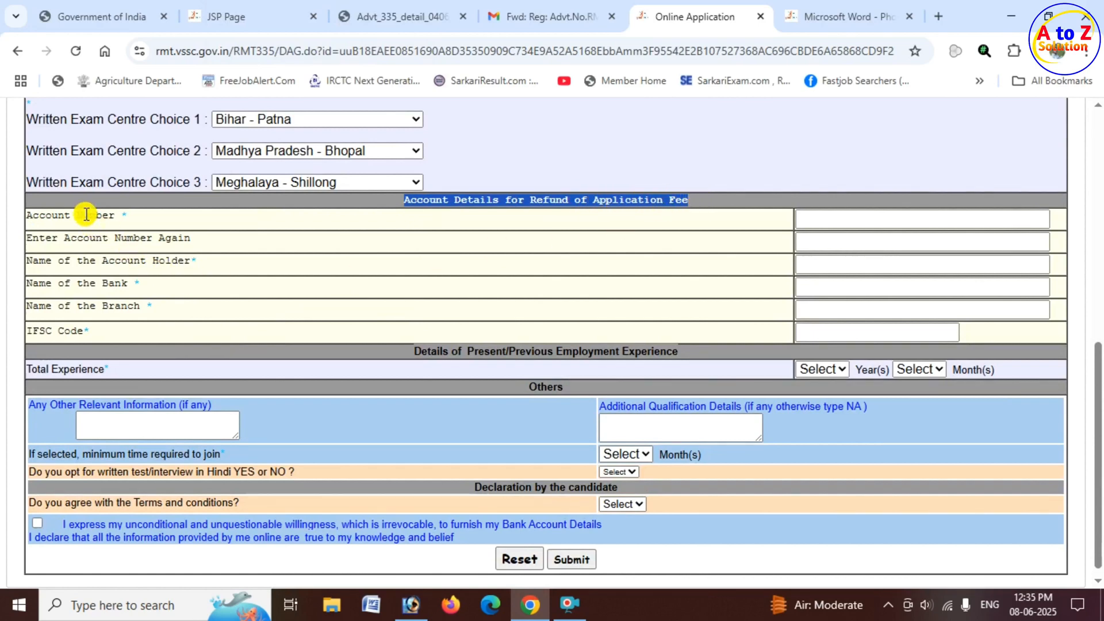
{"action": "left_click_drag", "start_coordinate": [82, 217], "coordinate": [121, 216]}
{"action": "left_click", "coordinate": [866, 216]}
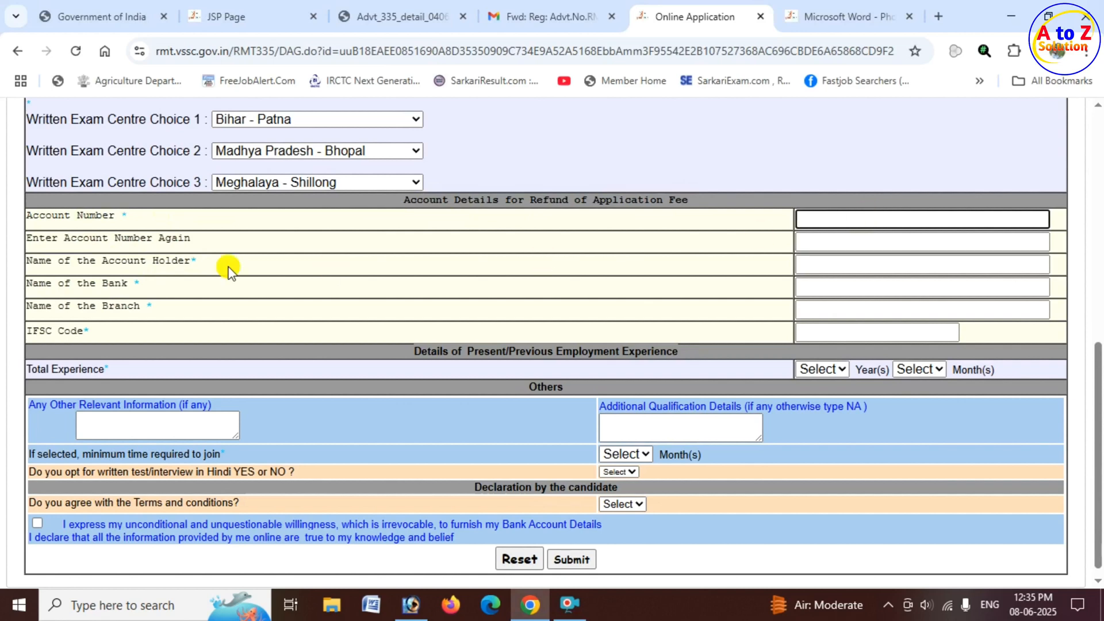
{"action": "left_click_drag", "start_coordinate": [33, 238], "coordinate": [178, 240]}
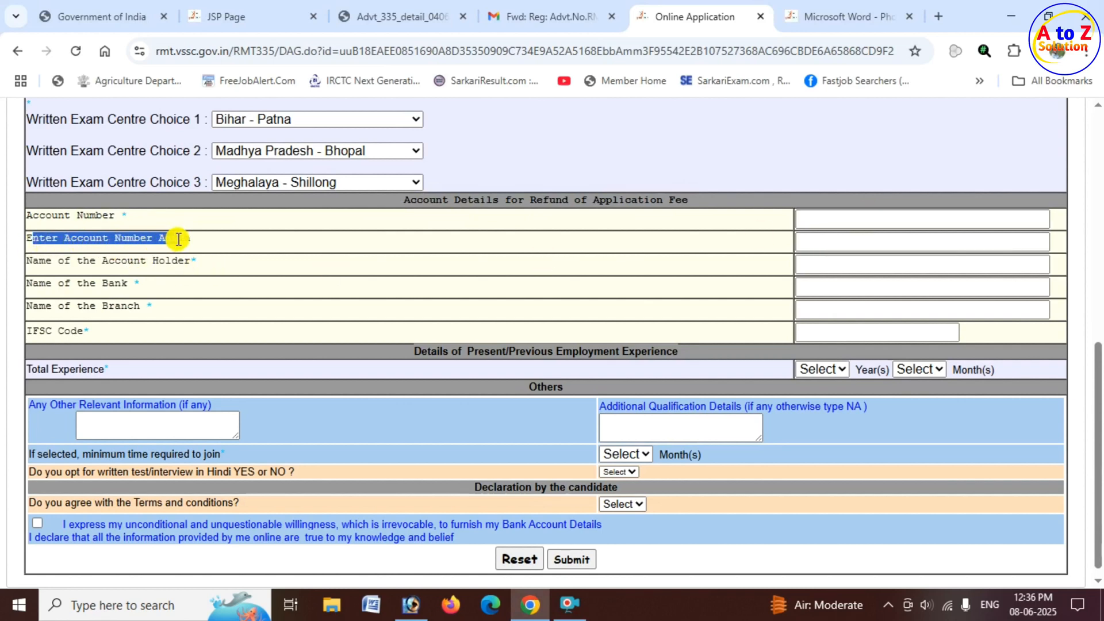
{"action": "left_click", "coordinate": [833, 240]}
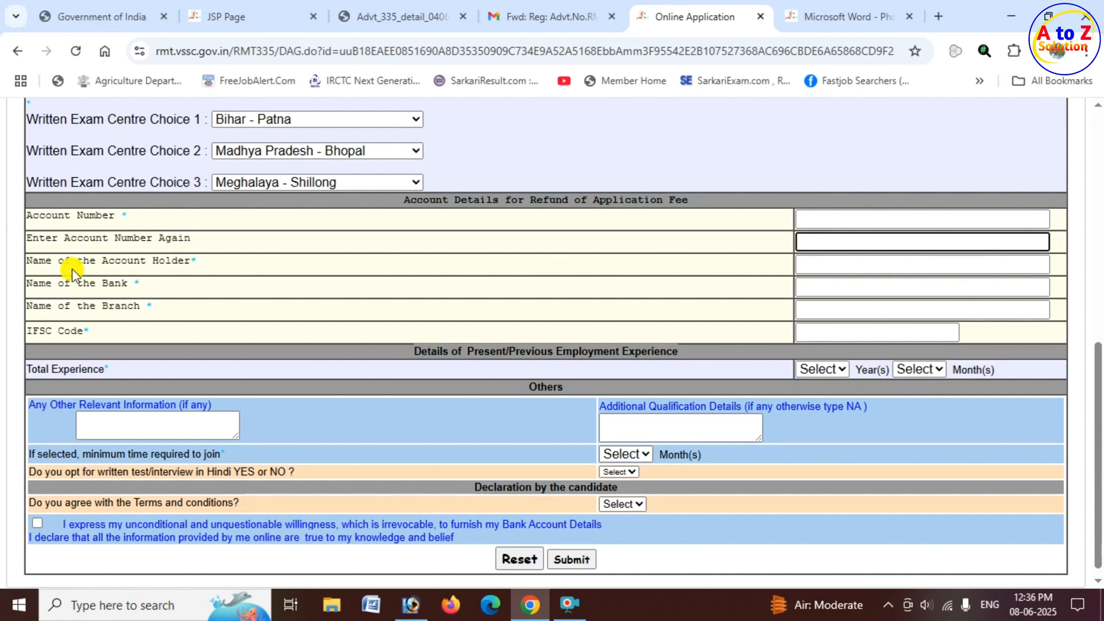
{"action": "left_click_drag", "start_coordinate": [70, 261], "coordinate": [198, 262]}
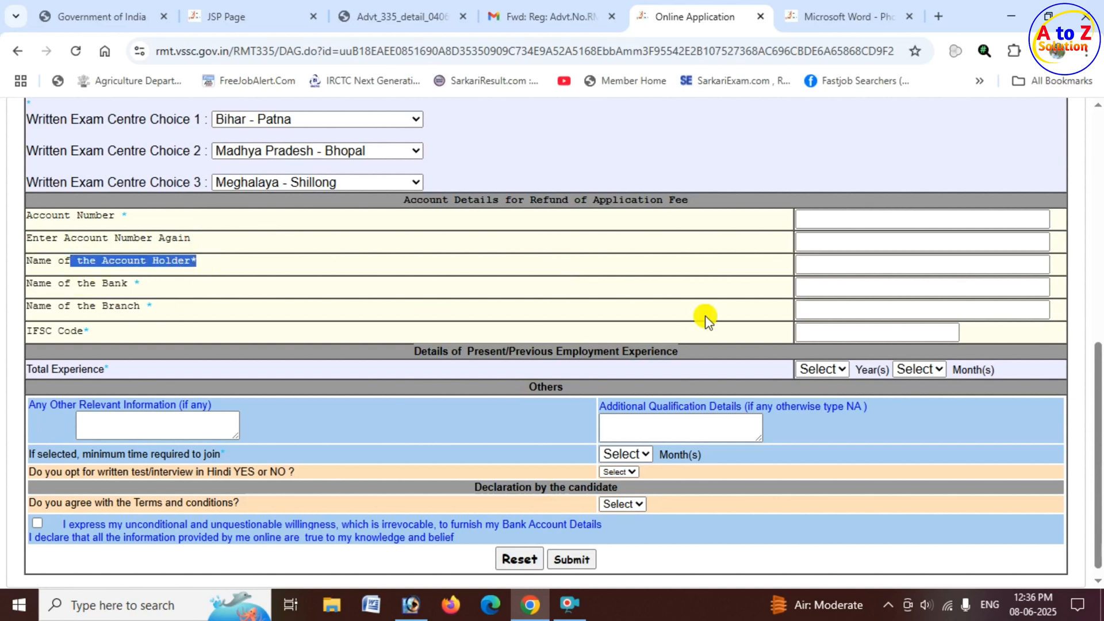
{"action": "left_click", "coordinate": [823, 265]}
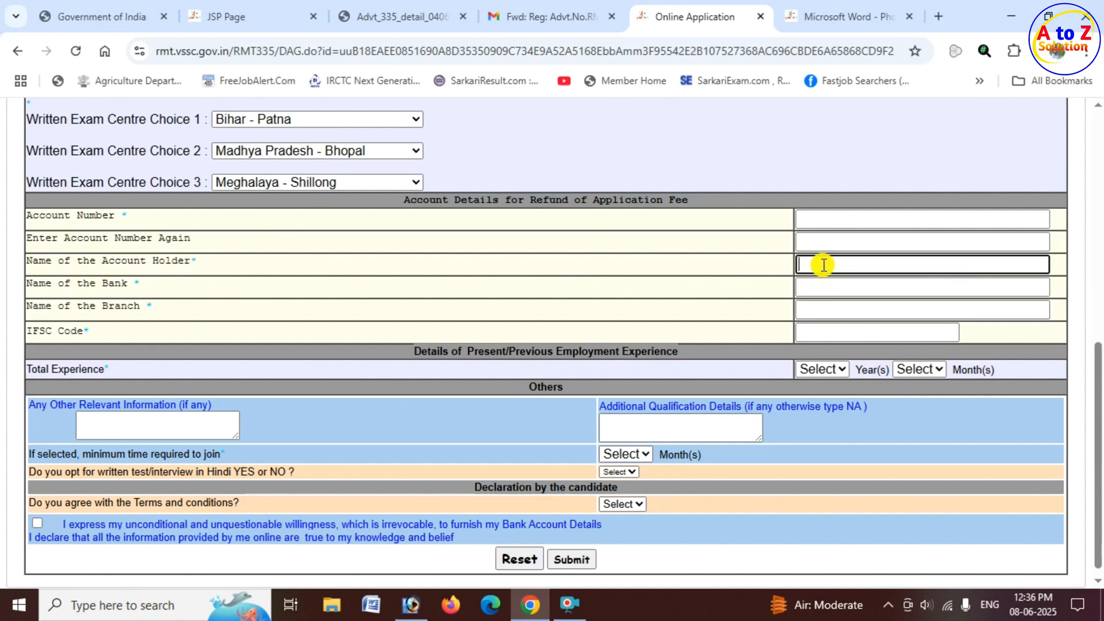
{"action": "left_click", "coordinate": [835, 284]}
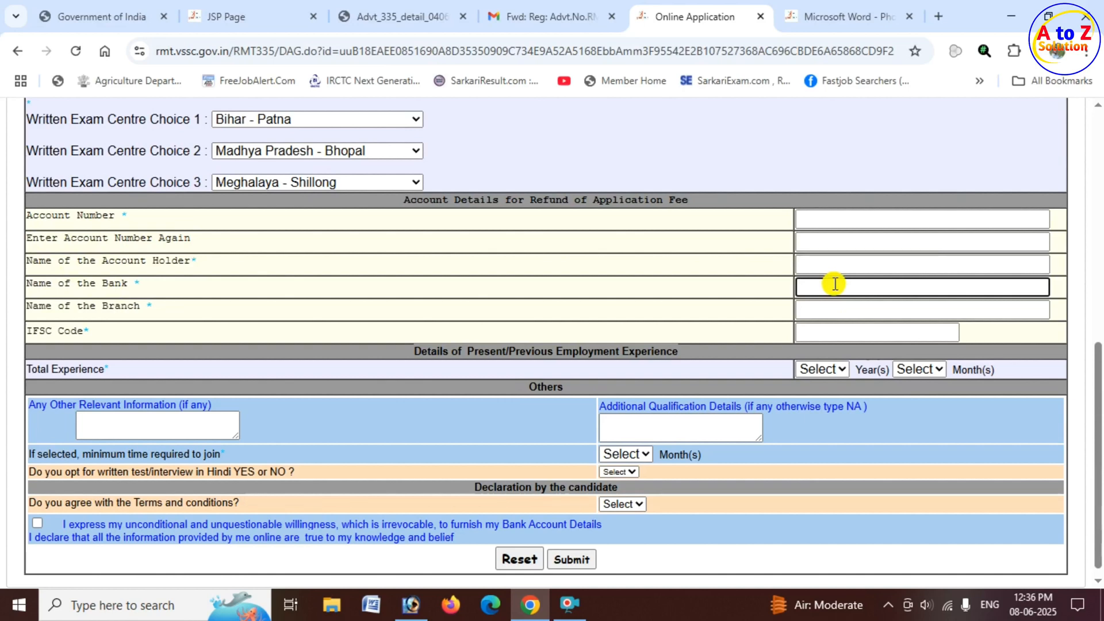
{"action": "left_click", "coordinate": [843, 313]}
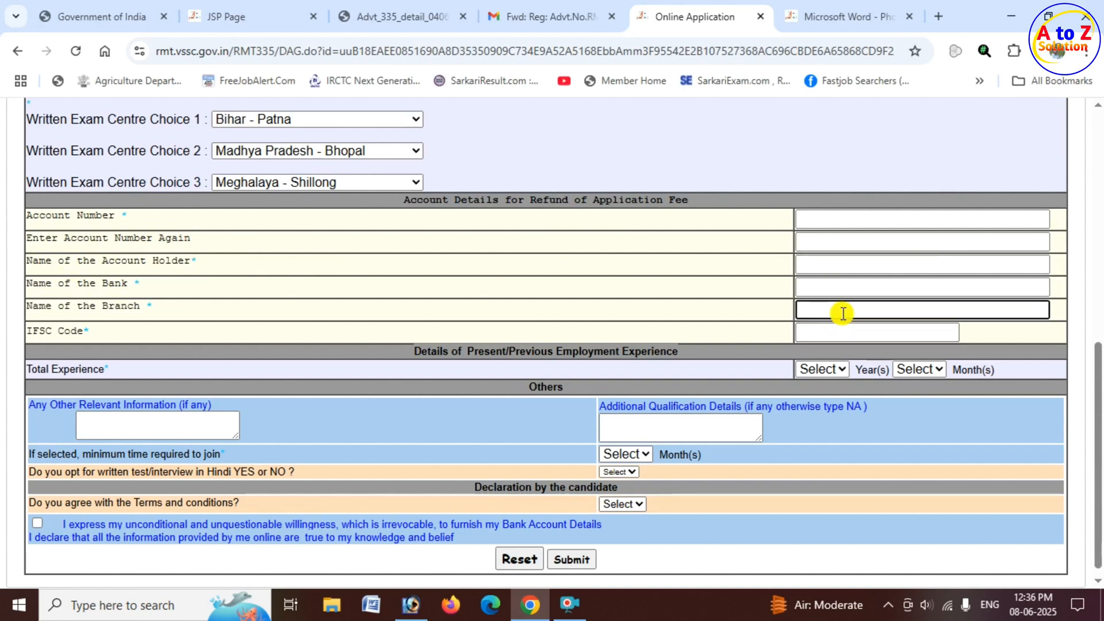
{"action": "left_click", "coordinate": [835, 331]}
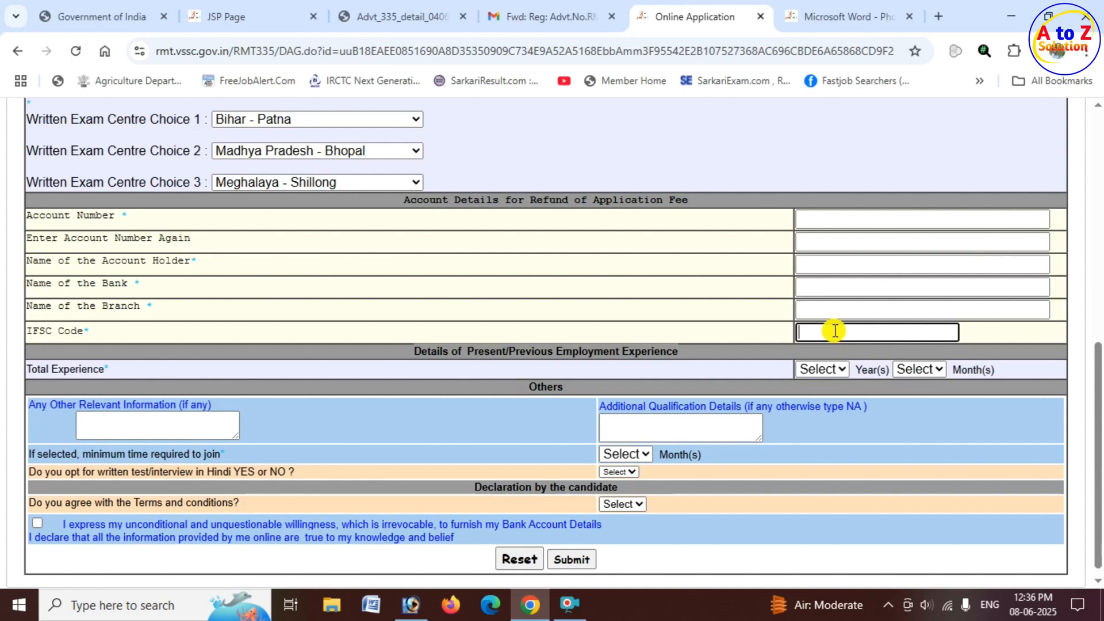
Set the total employment experience to 0 years and 0 months.
{"action": "scroll", "coordinate": [632, 334], "scroll_direction": "down", "scroll_amount": 1}
{"action": "left_click_drag", "start_coordinate": [415, 339], "coordinate": [684, 350]}
{"action": "left_click", "coordinate": [721, 350]}
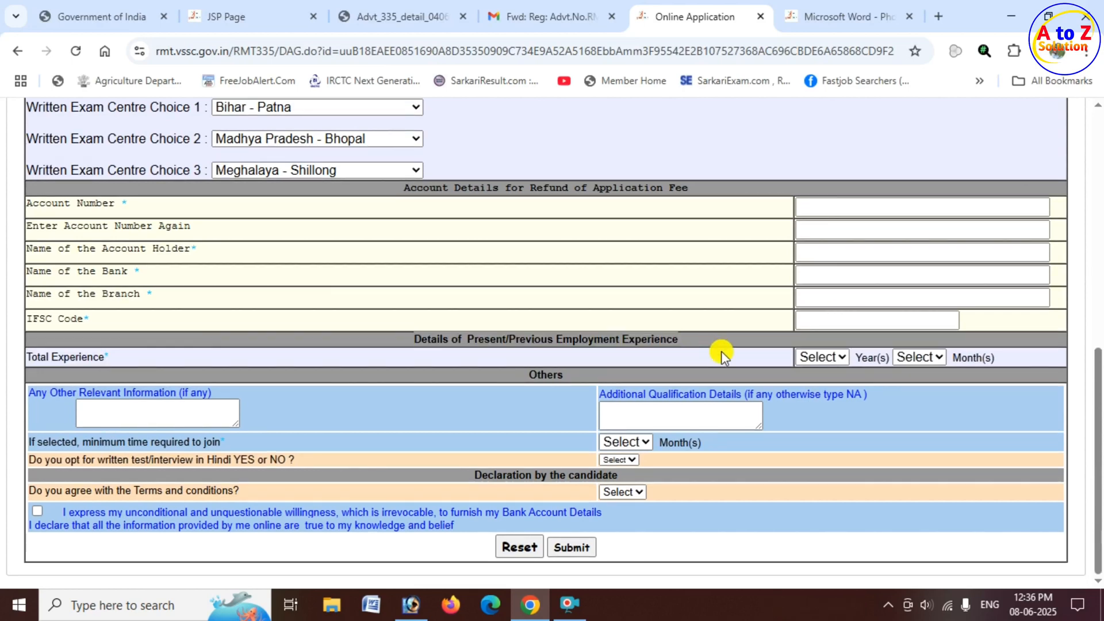
{"action": "left_click", "coordinate": [834, 353]}
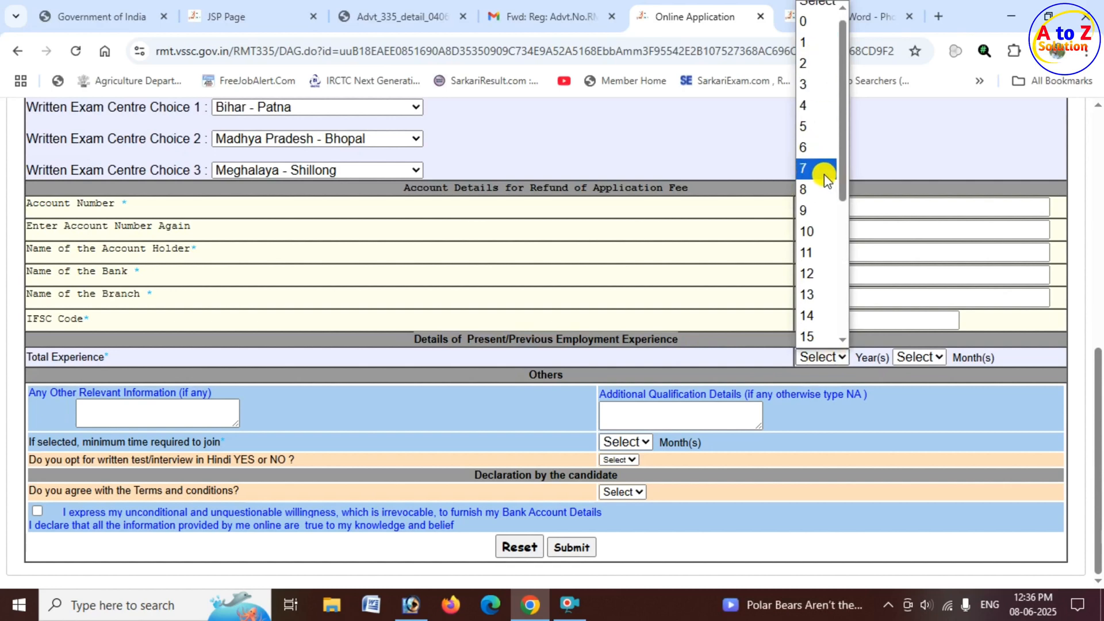
{"action": "scroll", "coordinate": [809, 65], "scroll_direction": "up", "scroll_amount": 1}
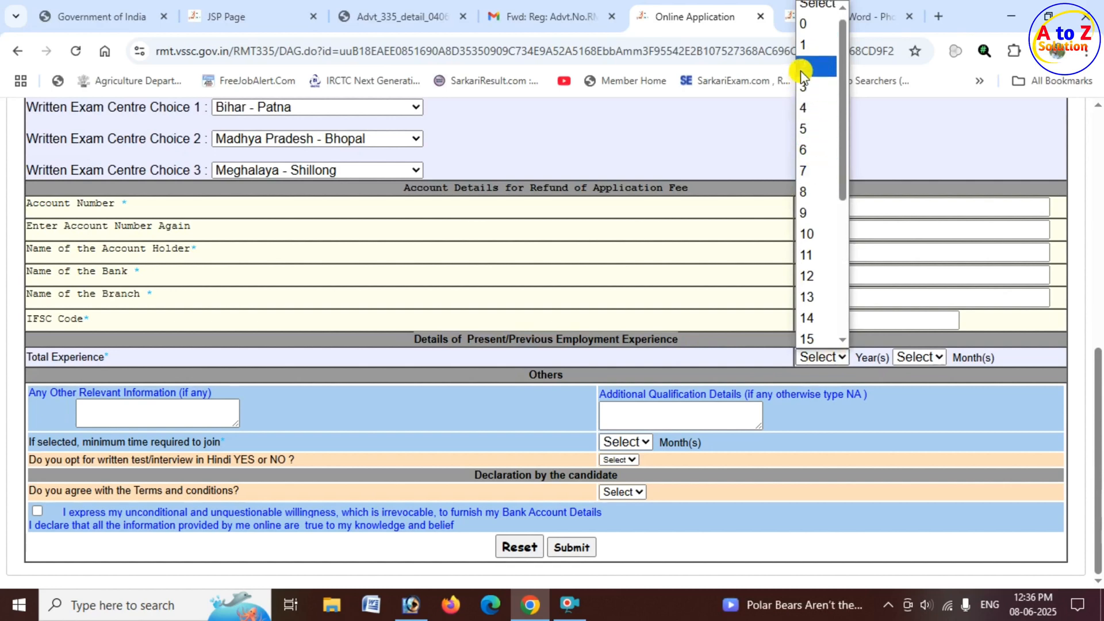
{"action": "left_click", "coordinate": [809, 32]}
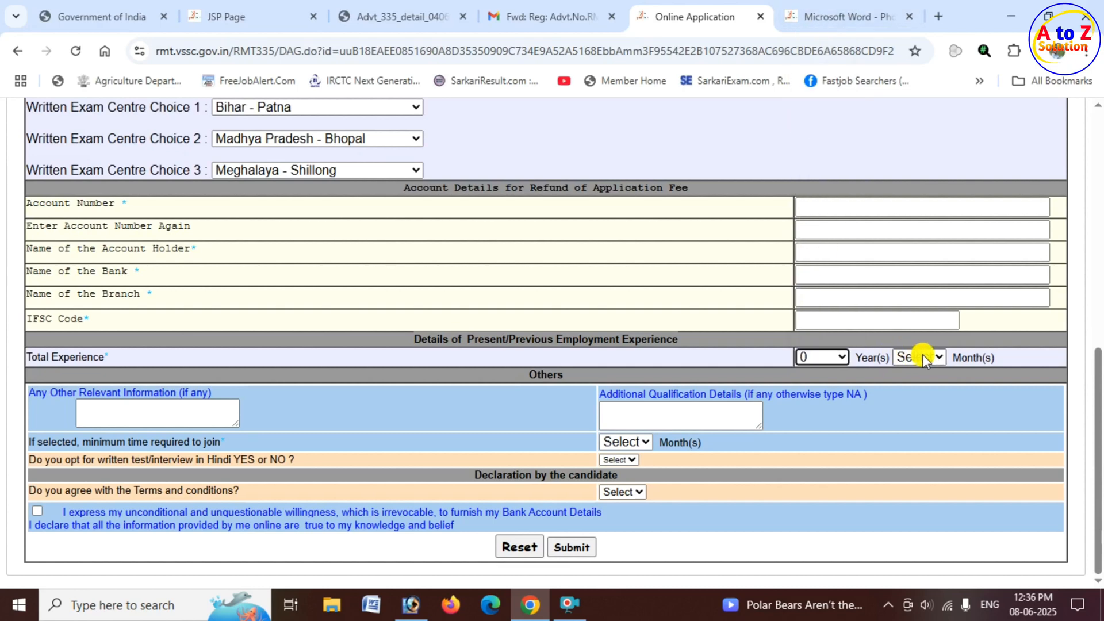
{"action": "left_click", "coordinate": [931, 357]}
{"action": "left_click", "coordinate": [912, 105]}
In the other details, choose YES for taking the written test/interview in Hindi.
{"action": "left_click_drag", "start_coordinate": [523, 375], "coordinate": [574, 373]}
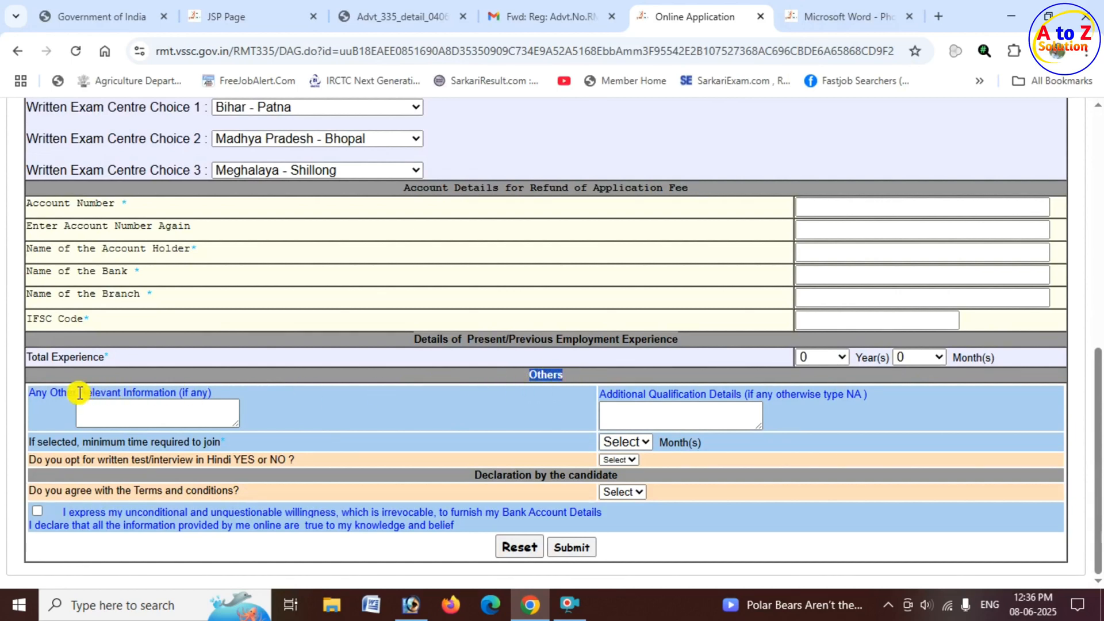
{"action": "left_click_drag", "start_coordinate": [80, 392], "coordinate": [209, 390]}
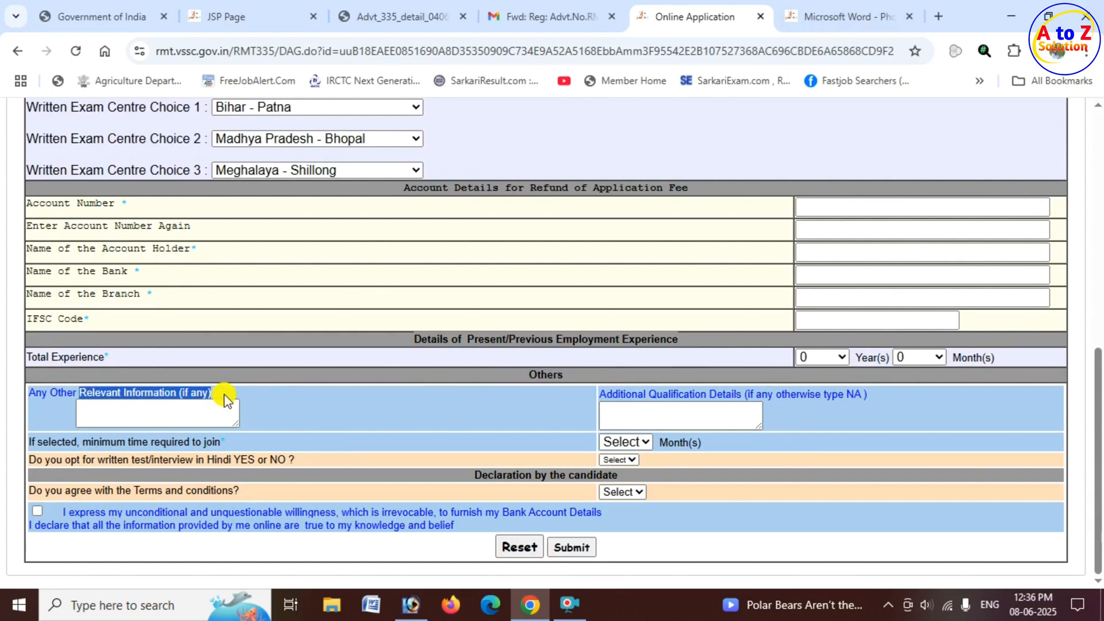
{"action": "left_click", "coordinate": [195, 413]}
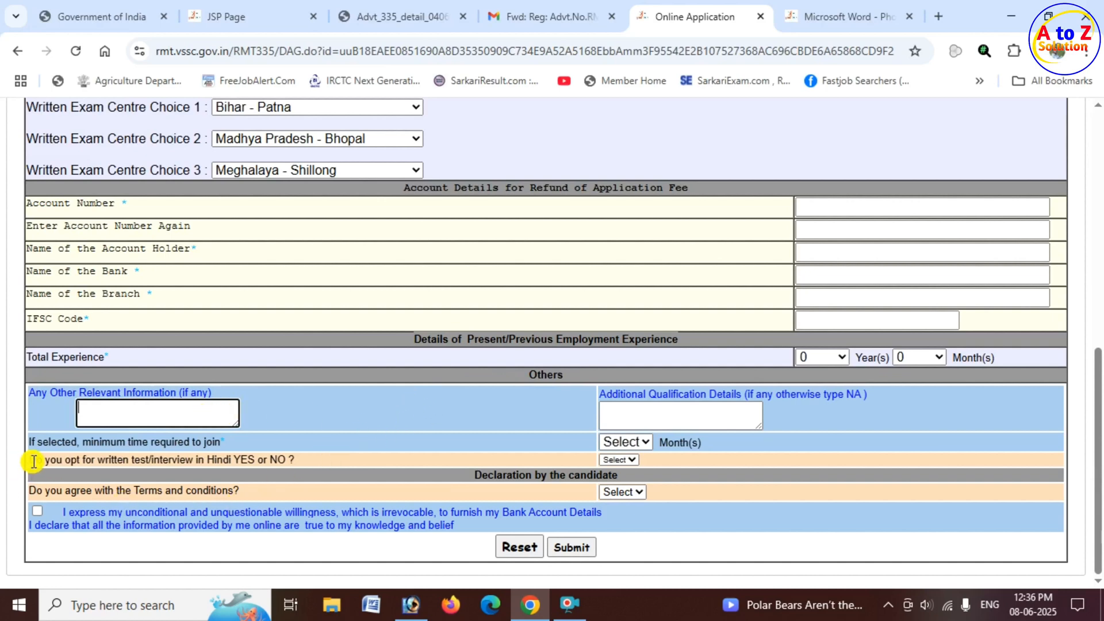
{"action": "left_click_drag", "start_coordinate": [33, 460], "coordinate": [252, 458]}
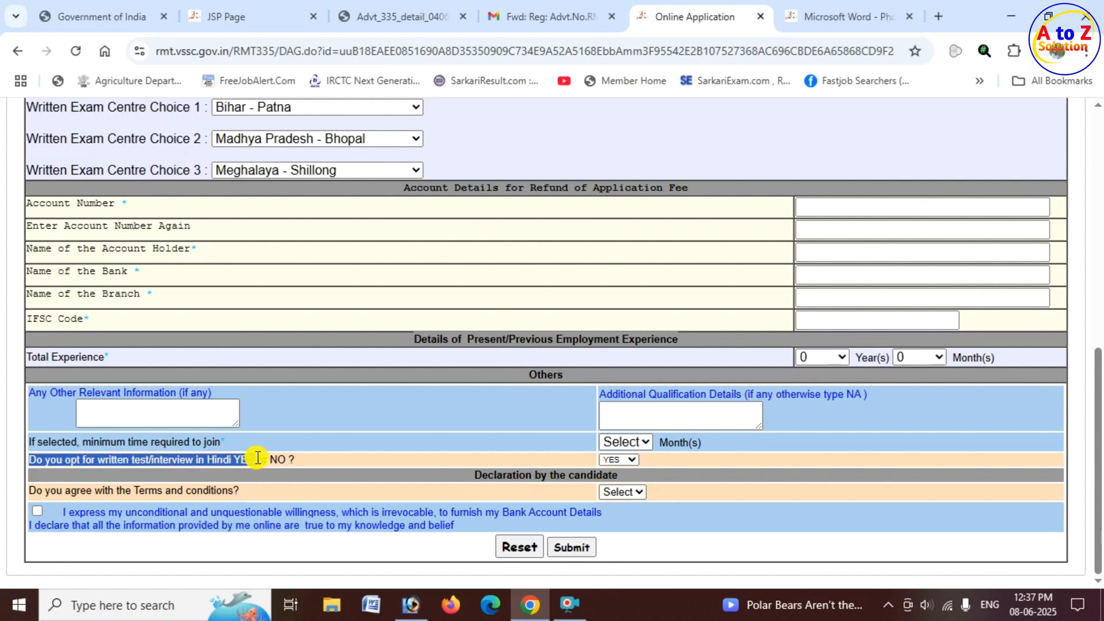
{"action": "left_click_drag", "start_coordinate": [257, 458], "coordinate": [257, 458]}
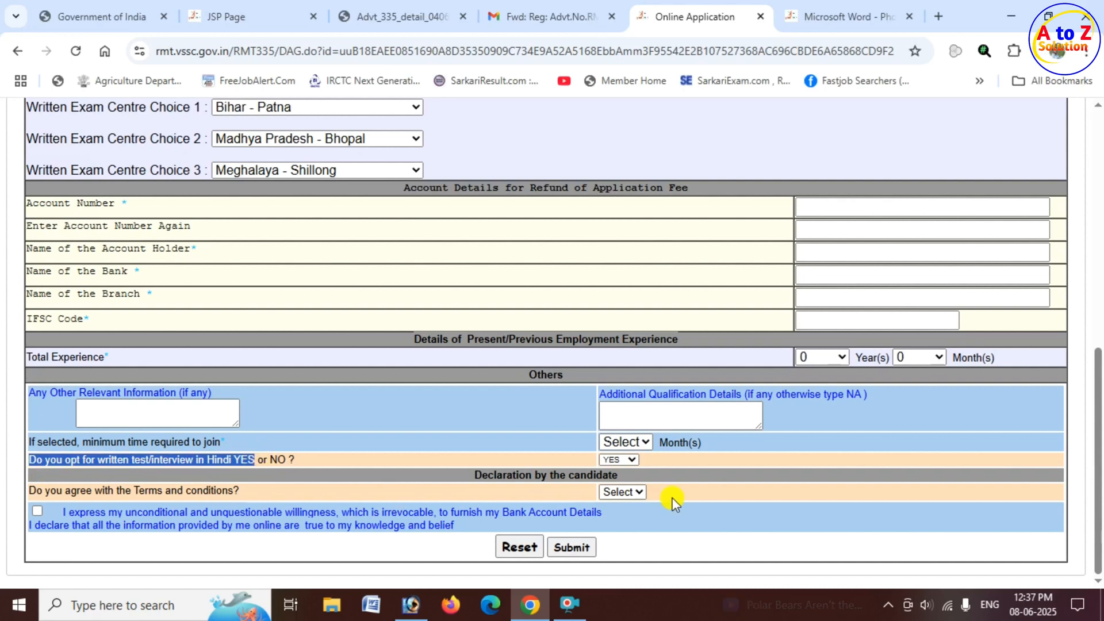
{"action": "left_click", "coordinate": [637, 457]}
{"action": "left_click", "coordinate": [628, 486]}
{"action": "left_click", "coordinate": [629, 461]}
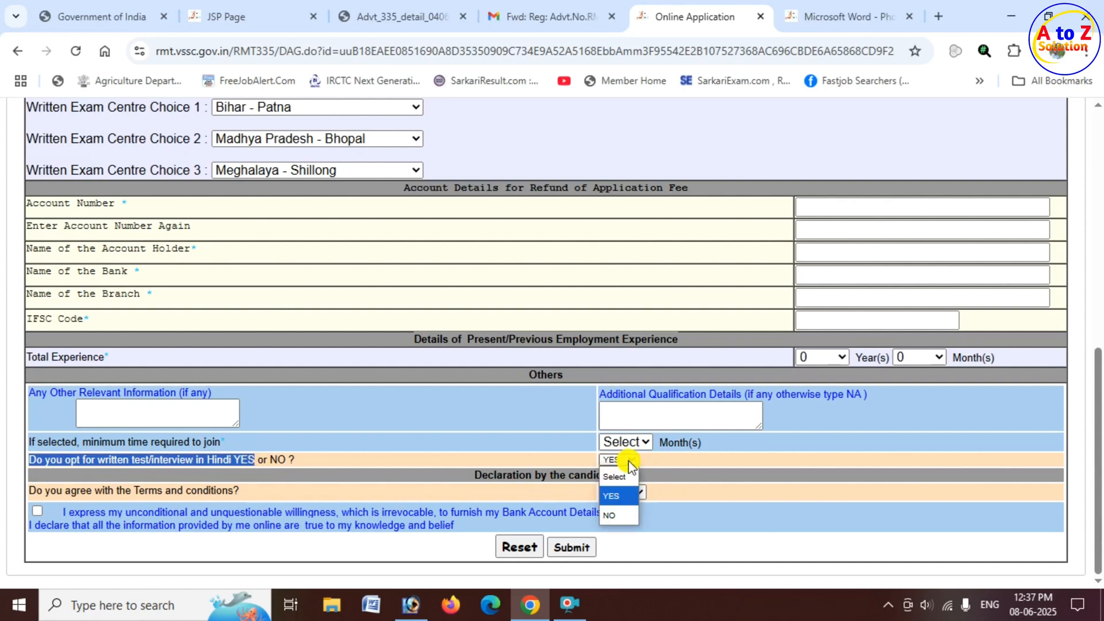
{"action": "left_click", "coordinate": [611, 499]}
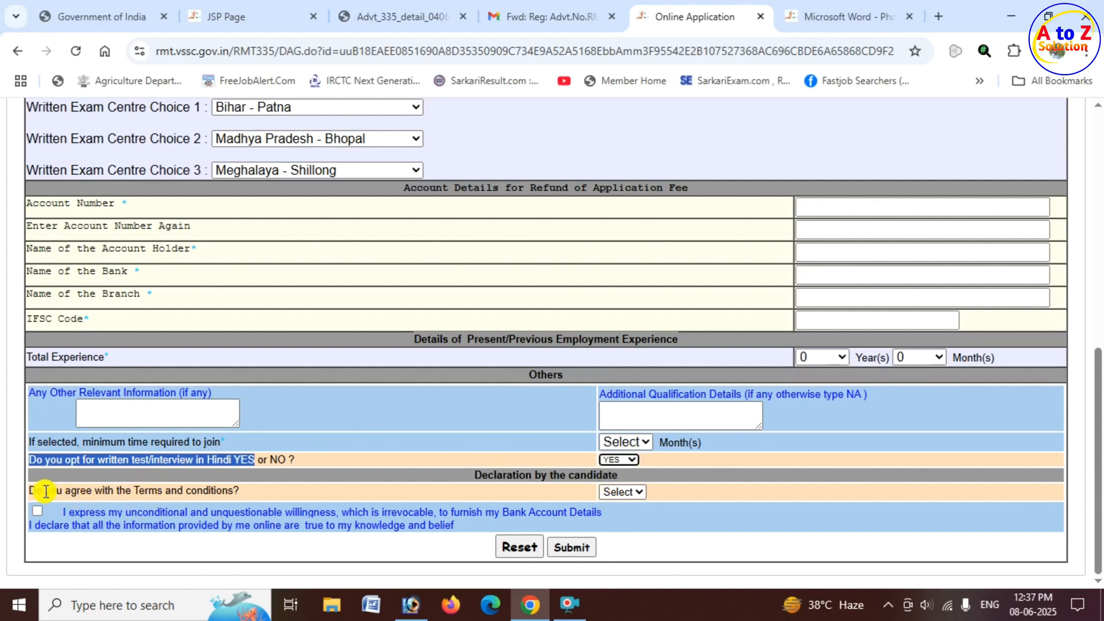
Agree to the terms and conditions and tick the declaration of willingness to furnish bank account details.
{"action": "left_click_drag", "start_coordinate": [34, 491], "coordinate": [240, 489]}
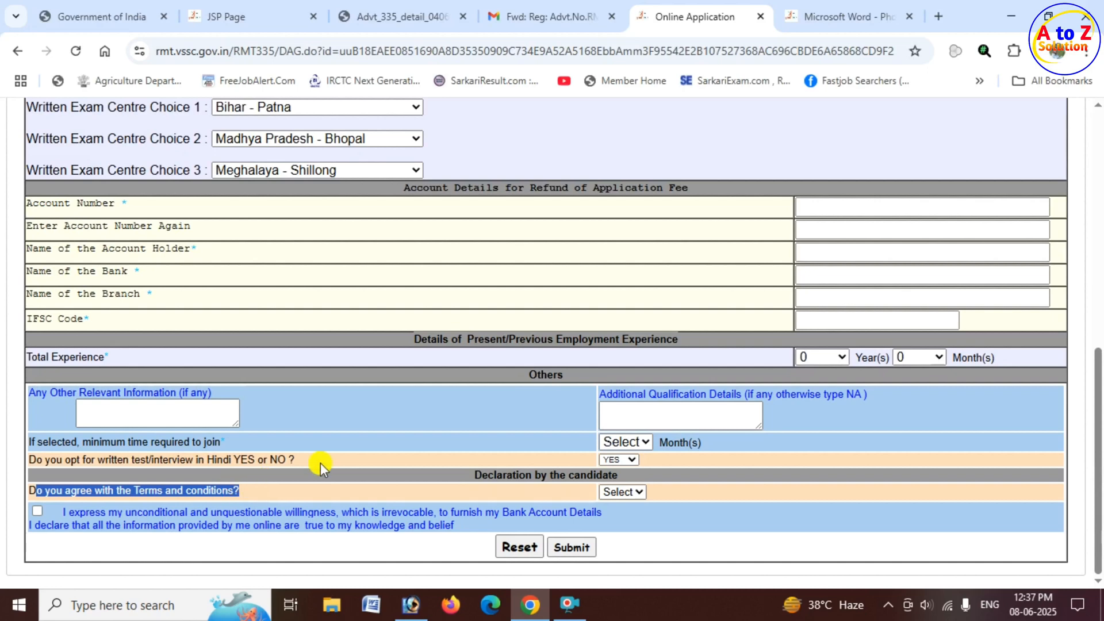
{"action": "left_click", "coordinate": [637, 496]}
{"action": "left_click", "coordinate": [629, 531]}
{"action": "left_click", "coordinate": [37, 509]}
Submit the application form and review the application details on the page that follows.
{"action": "left_click", "coordinate": [585, 549]}
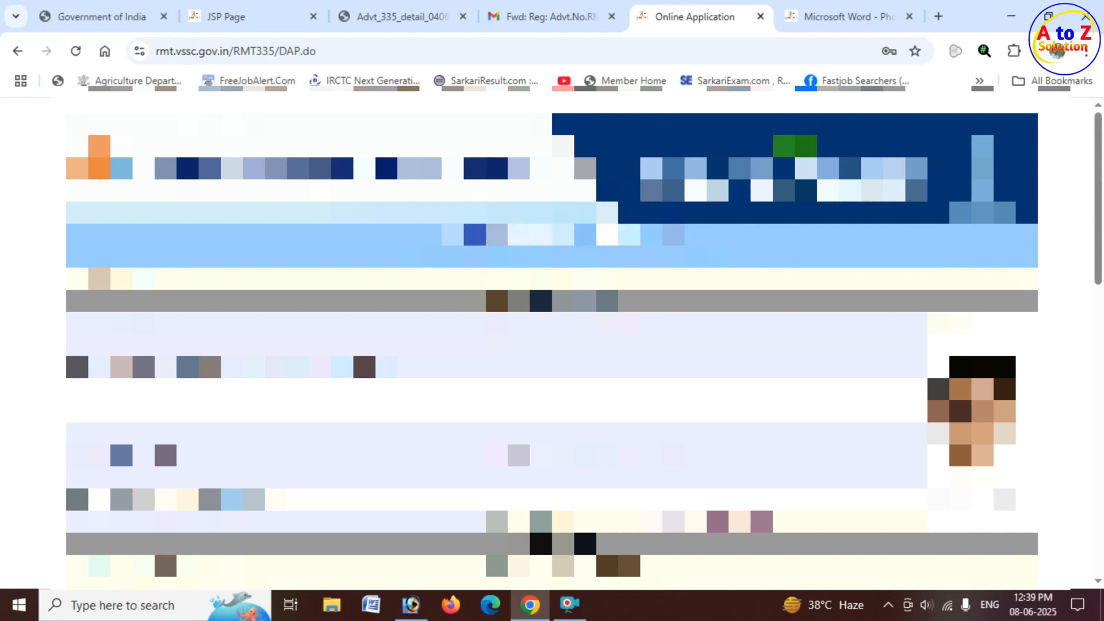
{"action": "scroll", "coordinate": [163, 546], "scroll_direction": "down", "scroll_amount": 1}
{"action": "scroll", "coordinate": [140, 523], "scroll_direction": "down", "scroll_amount": 15}
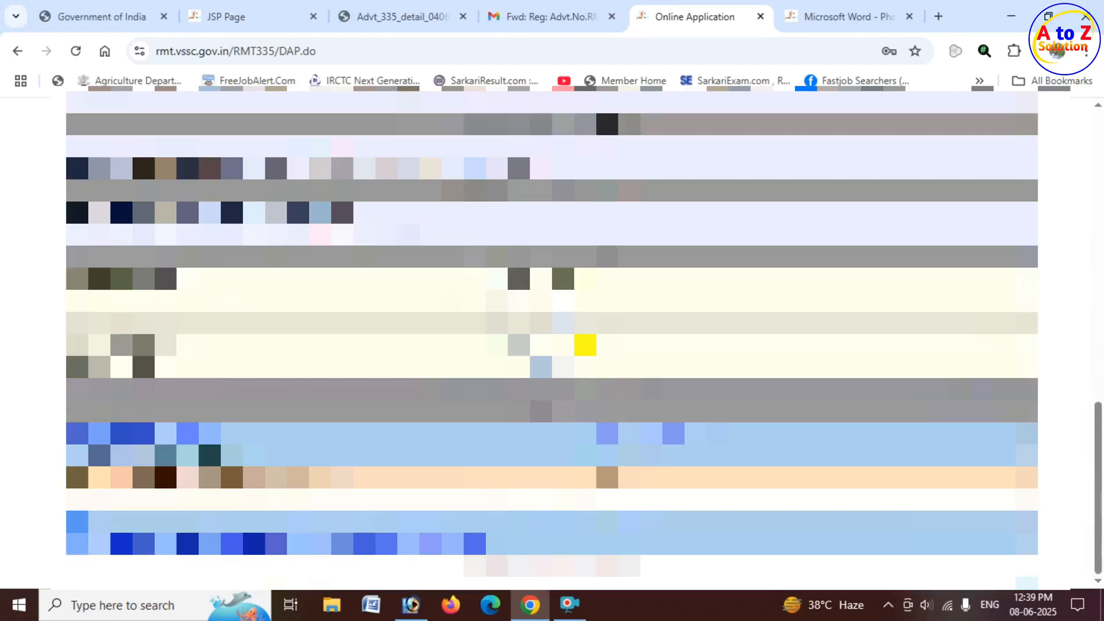